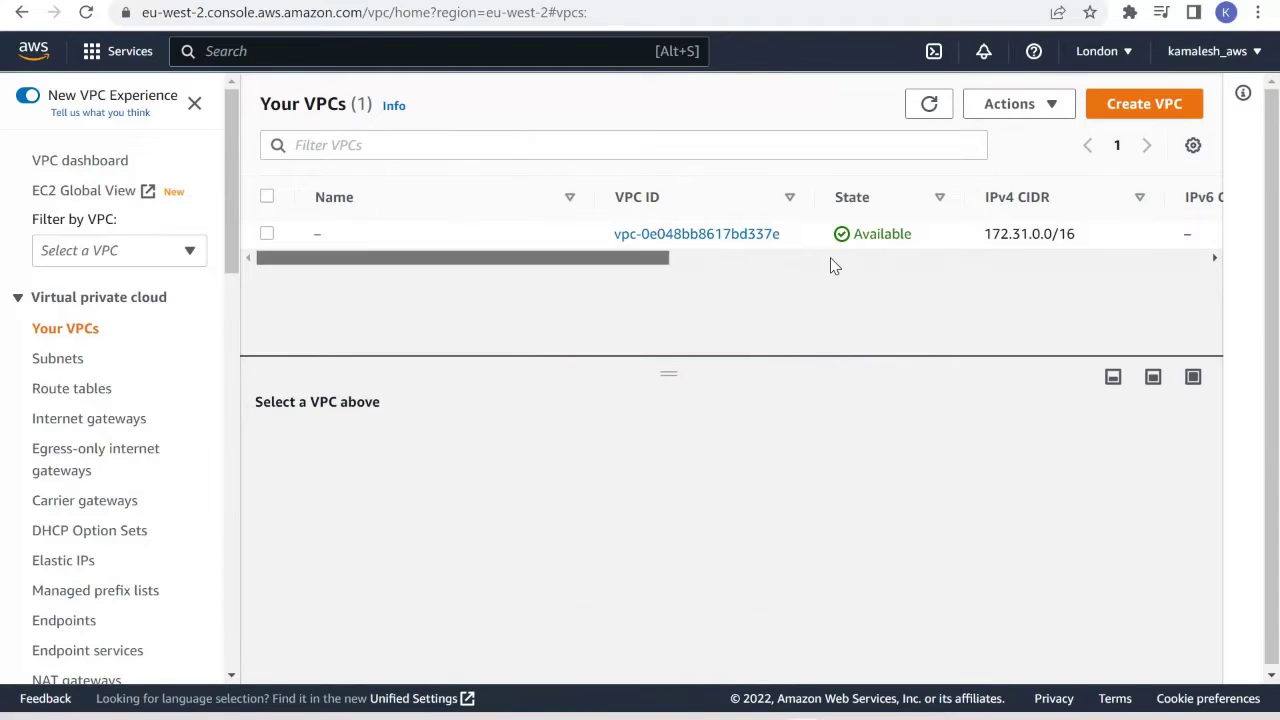
Review the existing default VPC and its subnets, including their IPv4 CIDR blocks and availability zones
left_click_drag(924, 262, 447, 275)
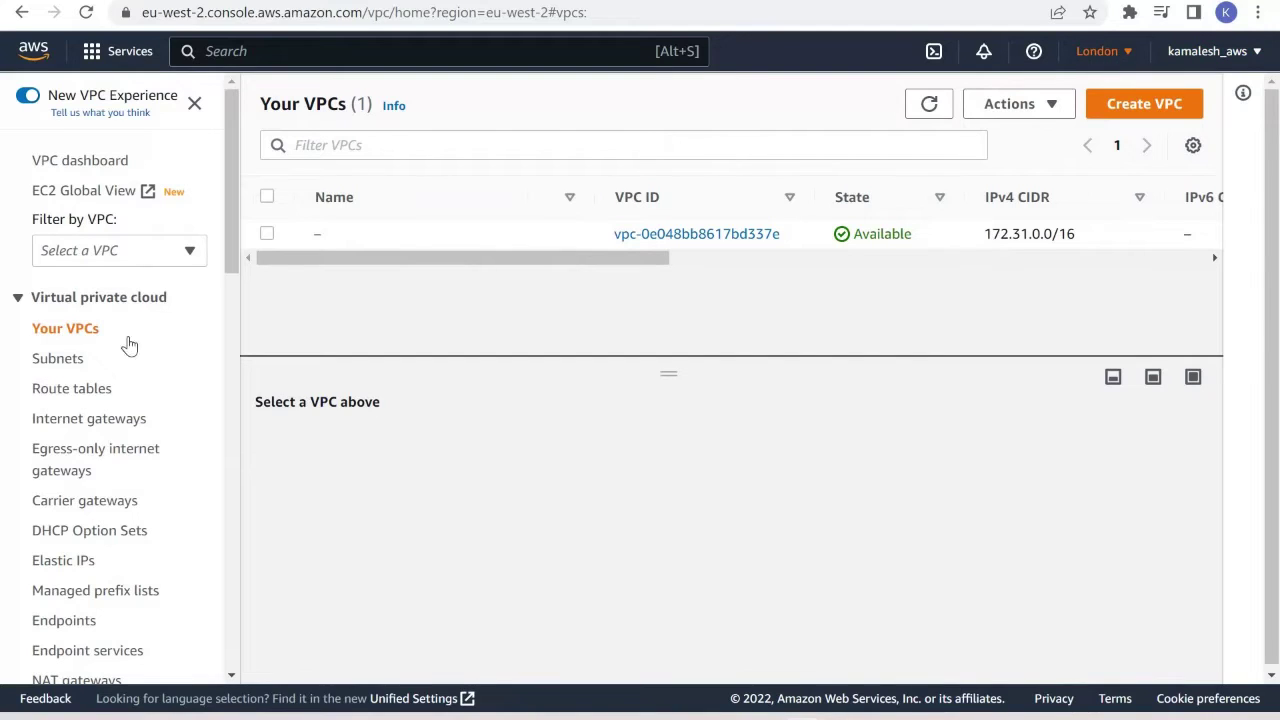
left_click(52, 360)
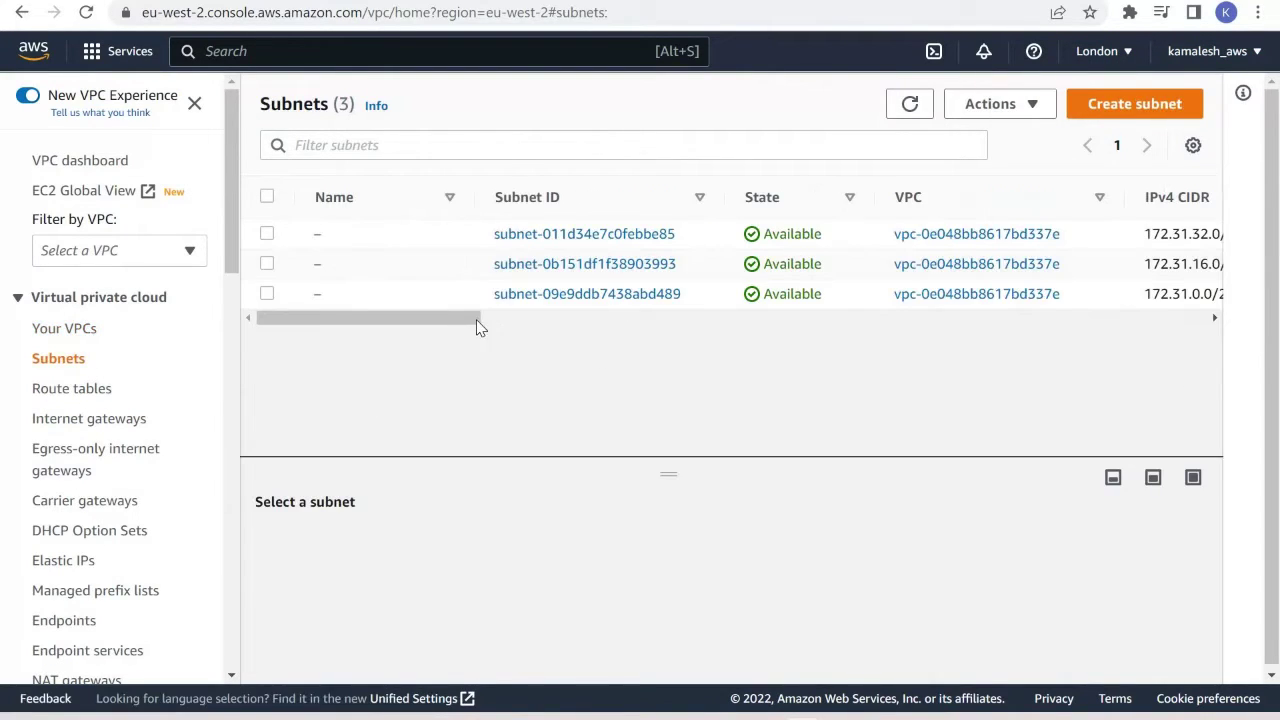
scroll(477, 322, "right", 2)
scroll(537, 325, "right", 6)
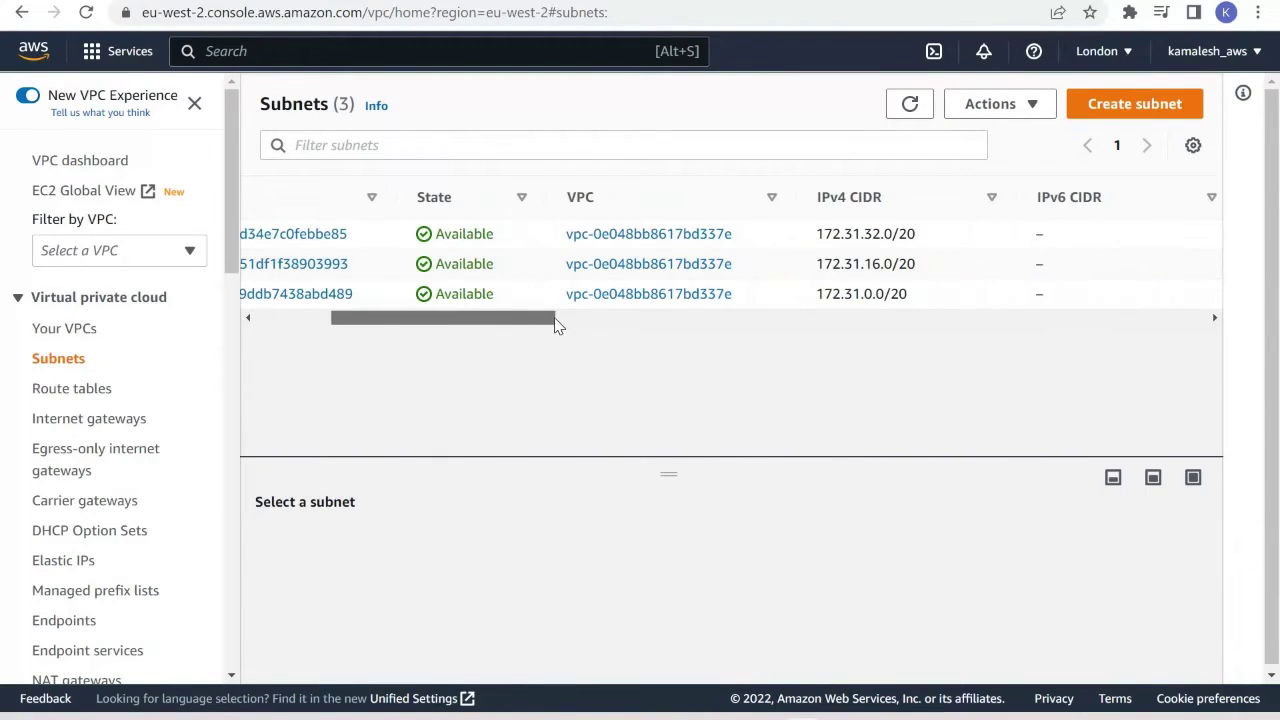
scroll(724, 322, "right", 4)
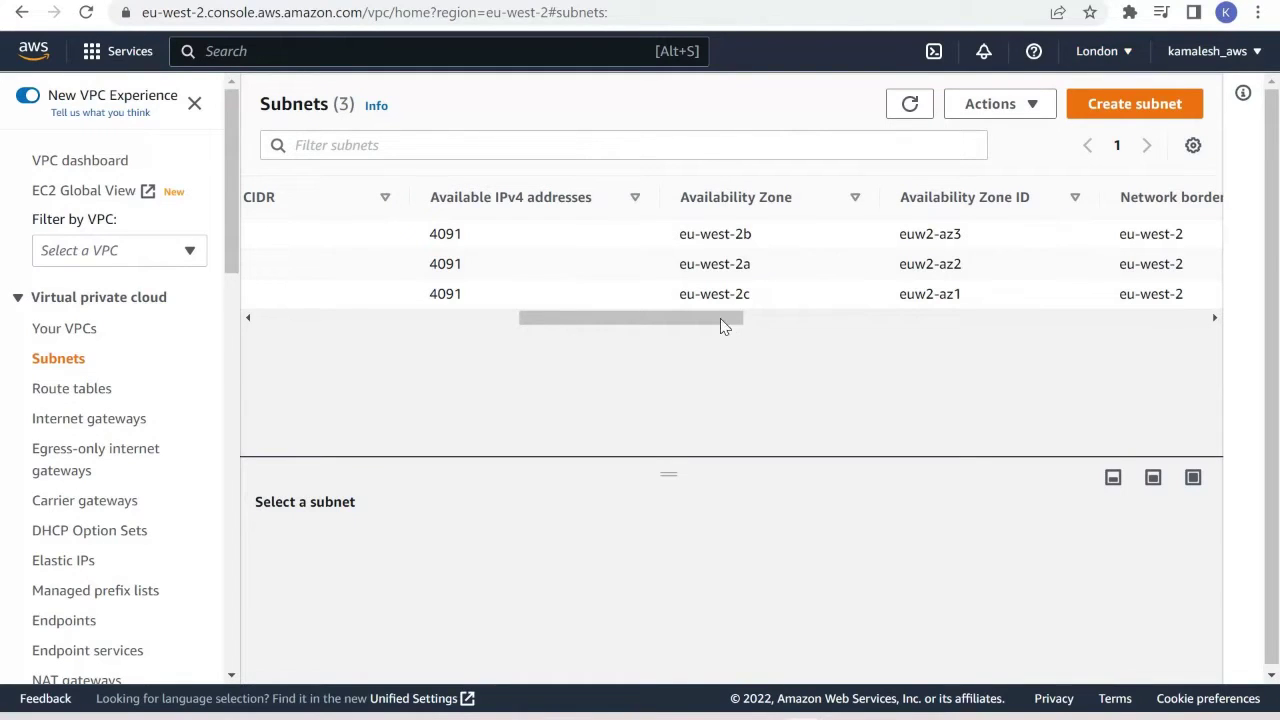
scroll(505, 337, "left", 9)
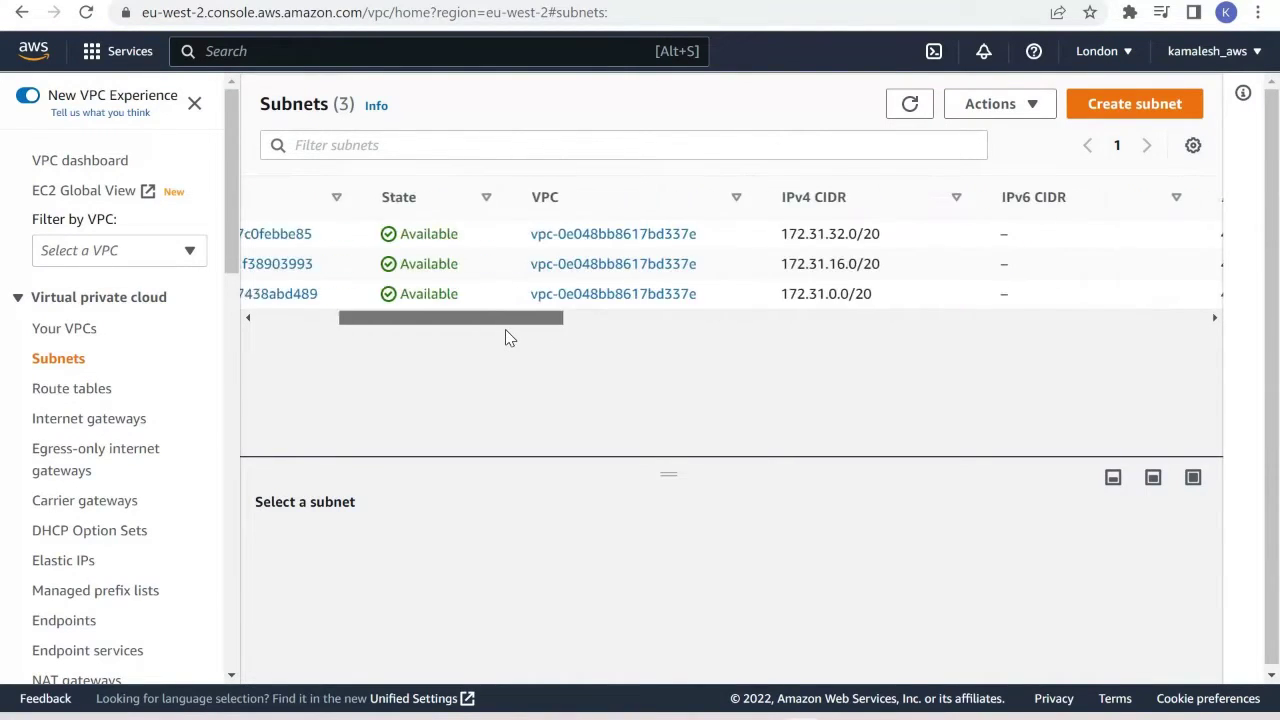
scroll(374, 334, "left", 4)
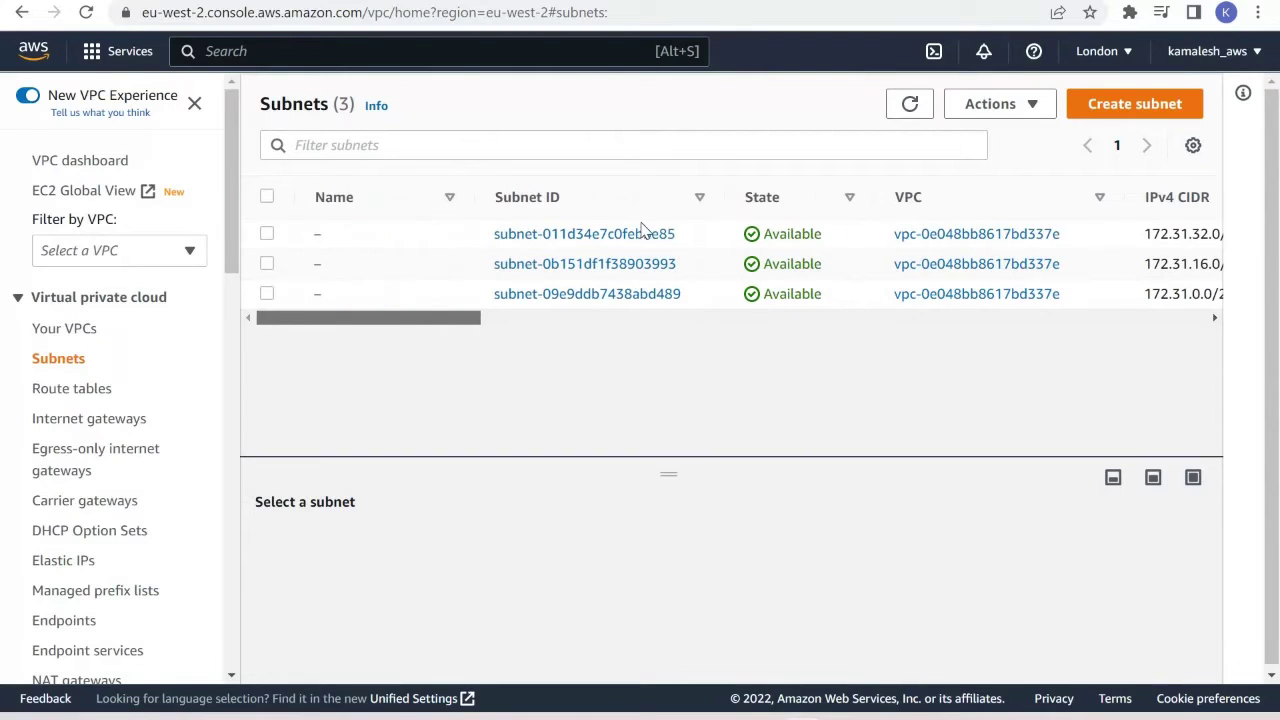
Inspect the default VPC's route table and its attached internet gateway
left_click(91, 393)
left_click_drag(703, 260, 977, 263)
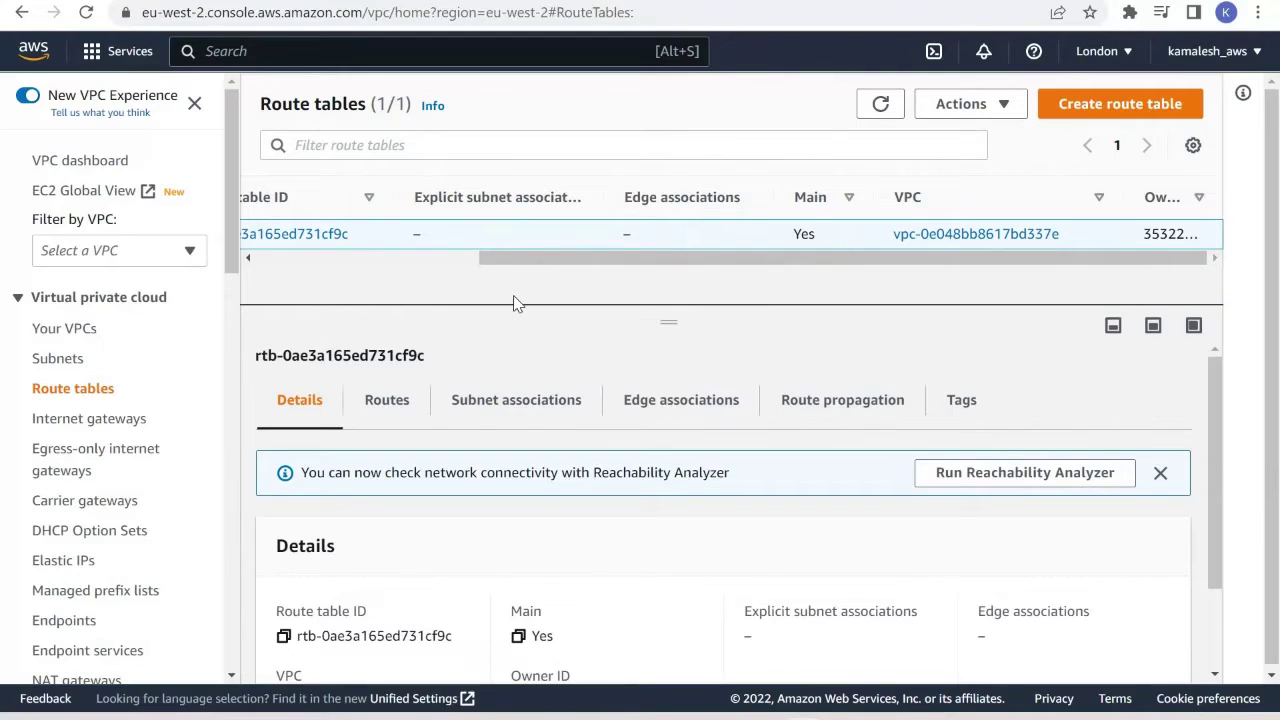
left_click(100, 420)
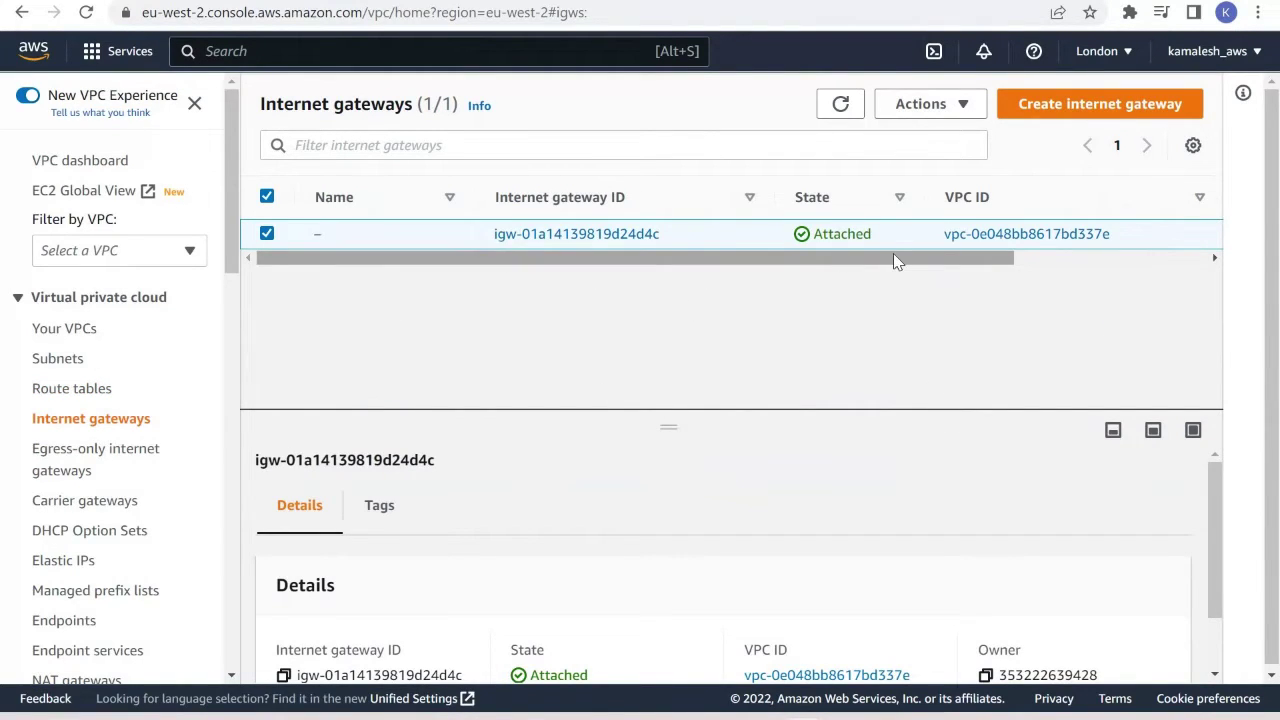
left_click_drag(893, 257, 949, 258)
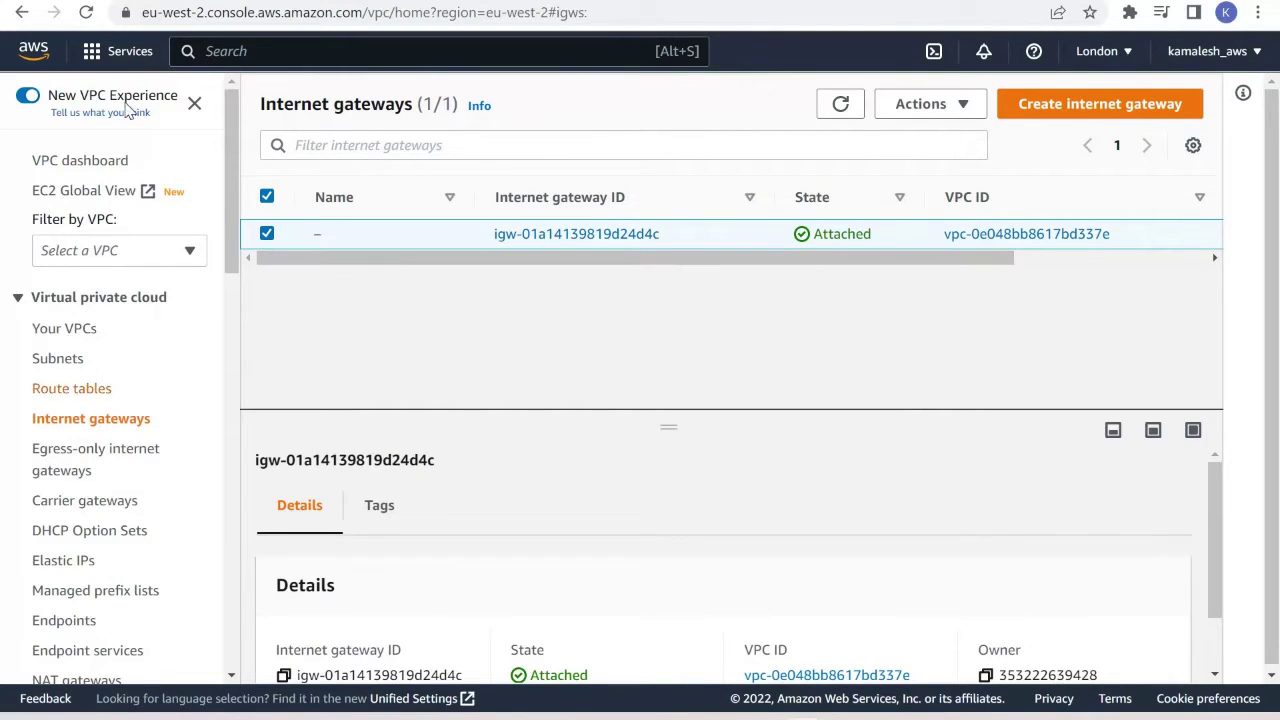
Return to the console home and consult the architecture diagram and task list in the presentation slides
left_click(34, 50)
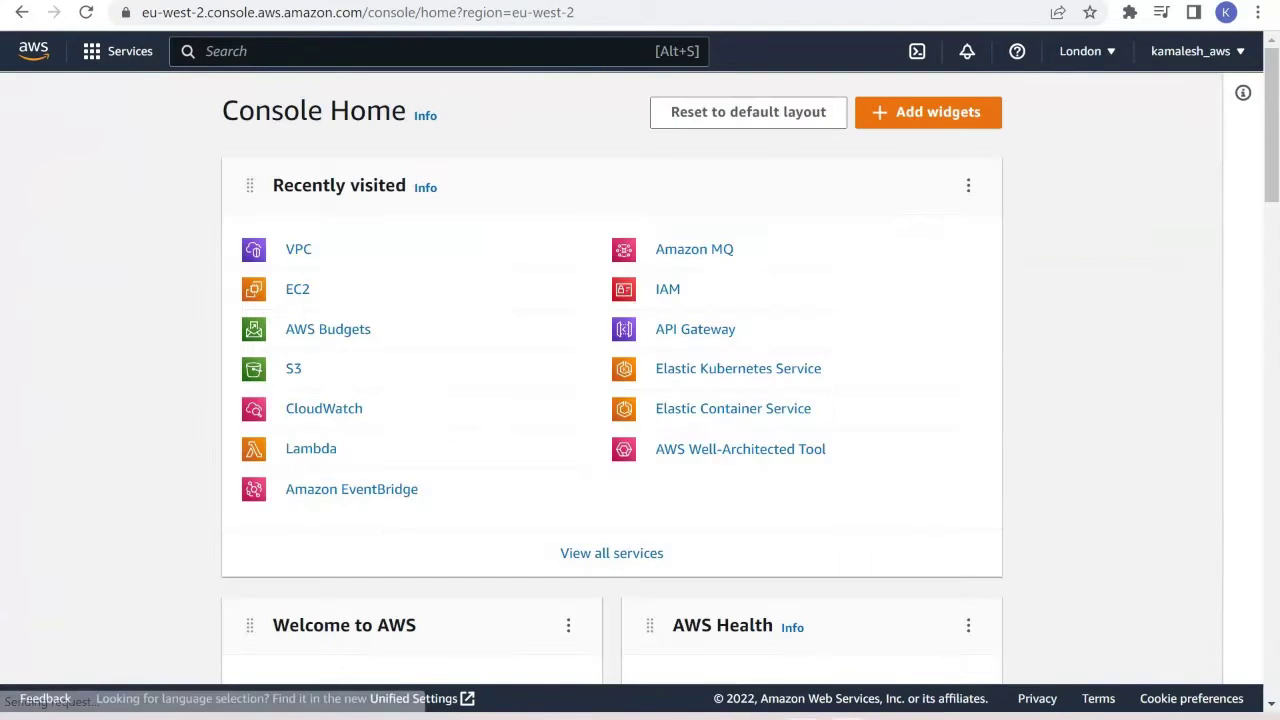
mouse_move(847, 718)
left_click(967, 616)
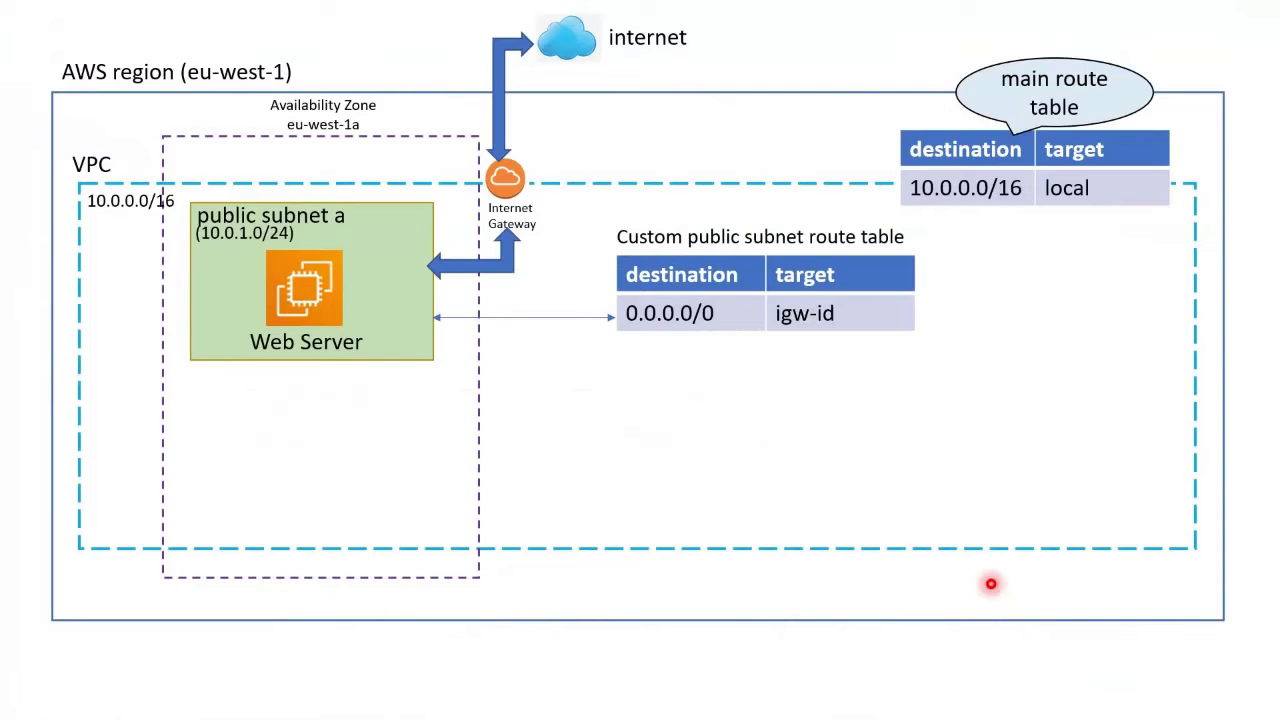
key("Left")
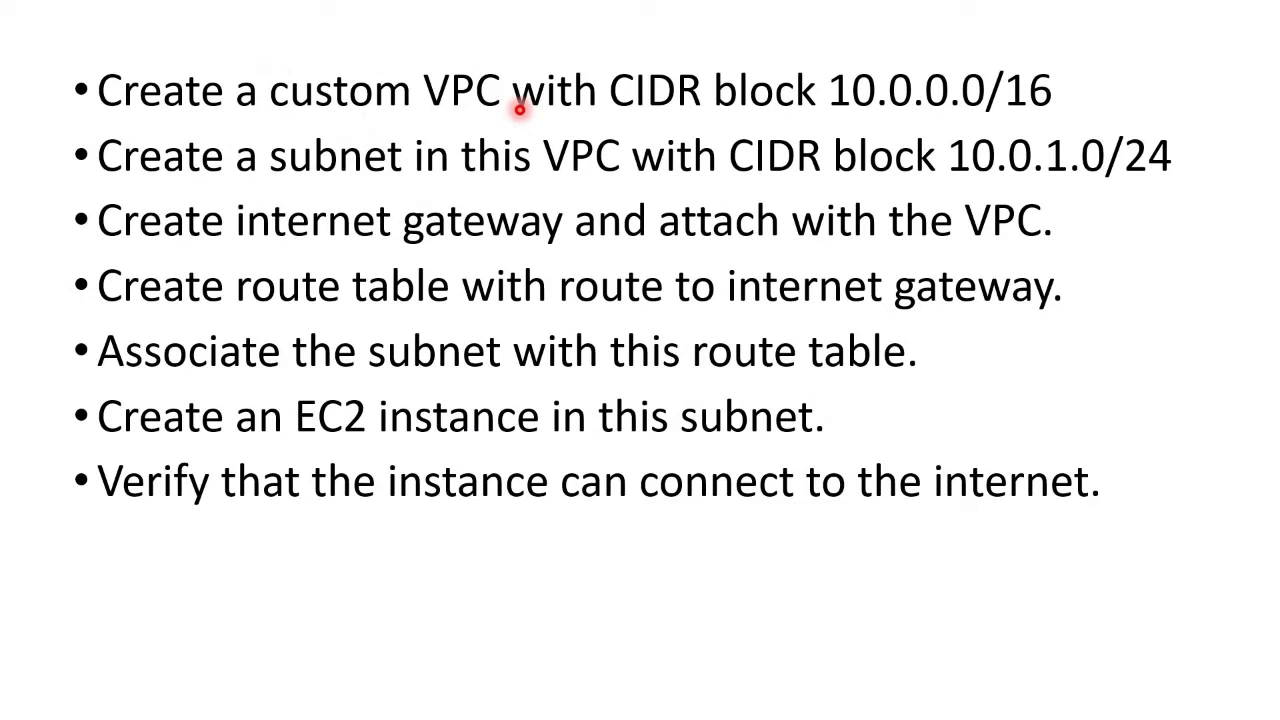
key("alt+Tab")
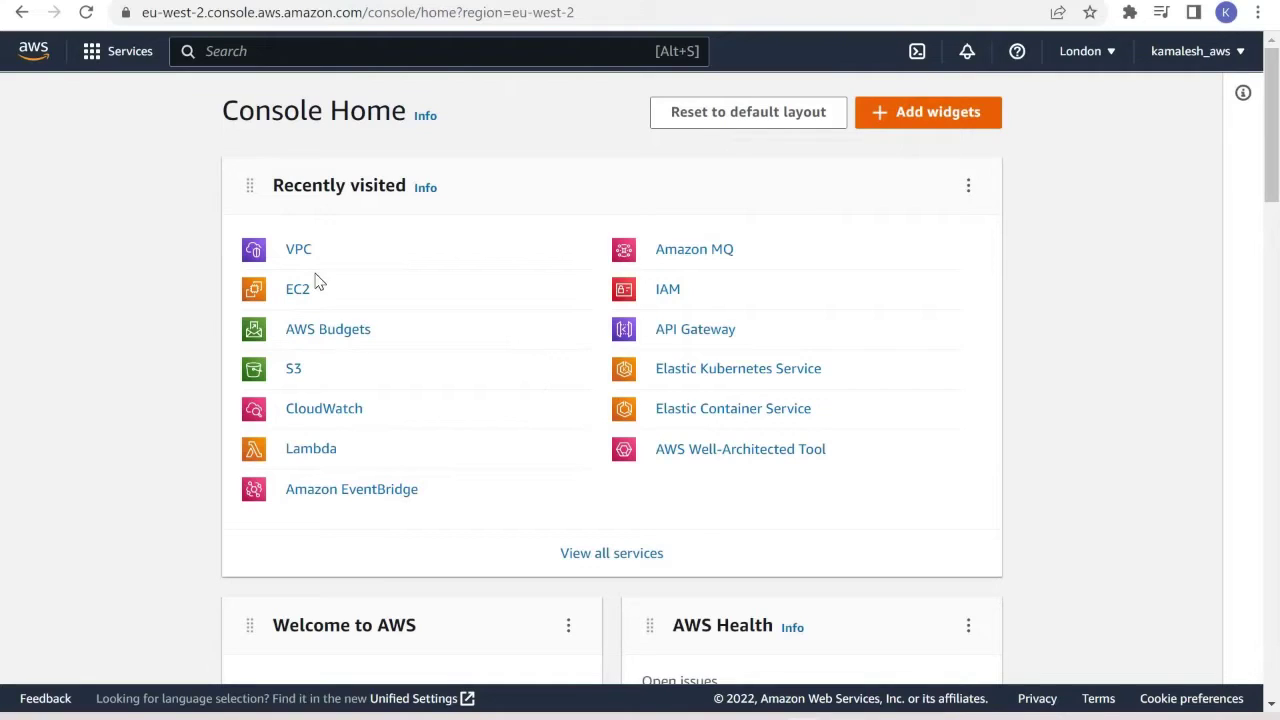
Start creating a VPC in the VPC service with only the VPC resource and name it my-custom-vpc
left_click(298, 252)
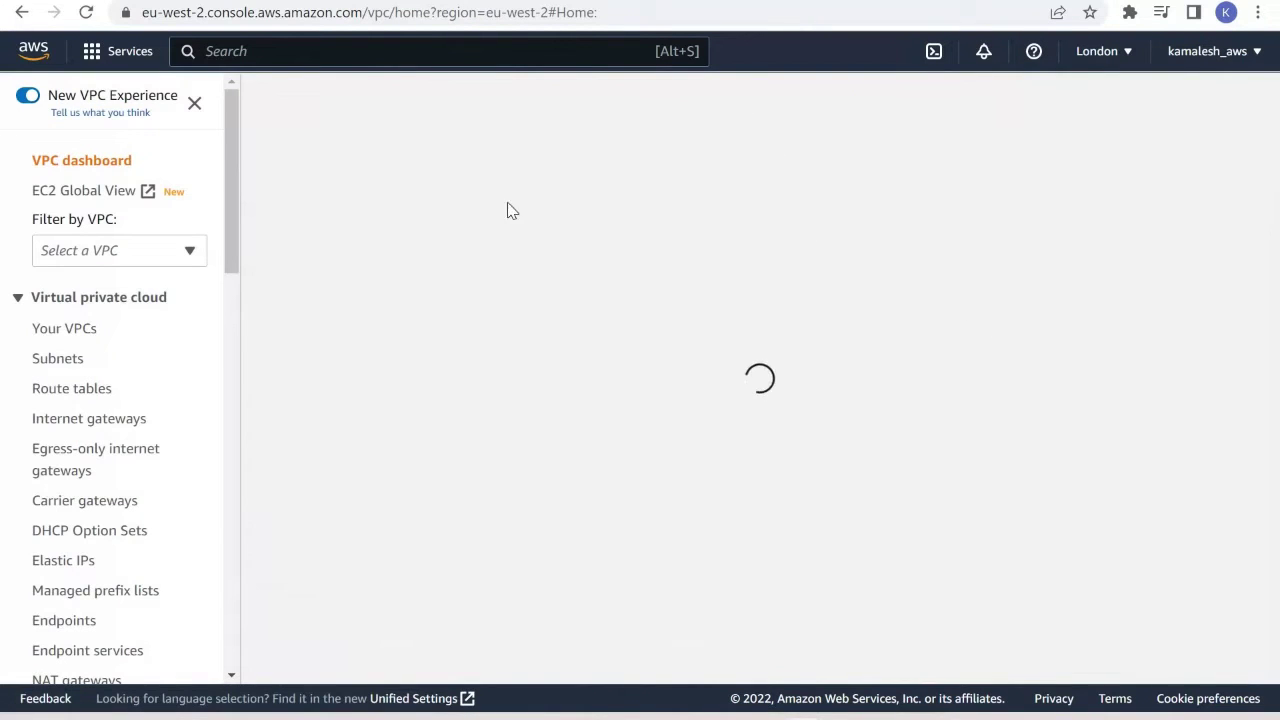
left_click(365, 125)
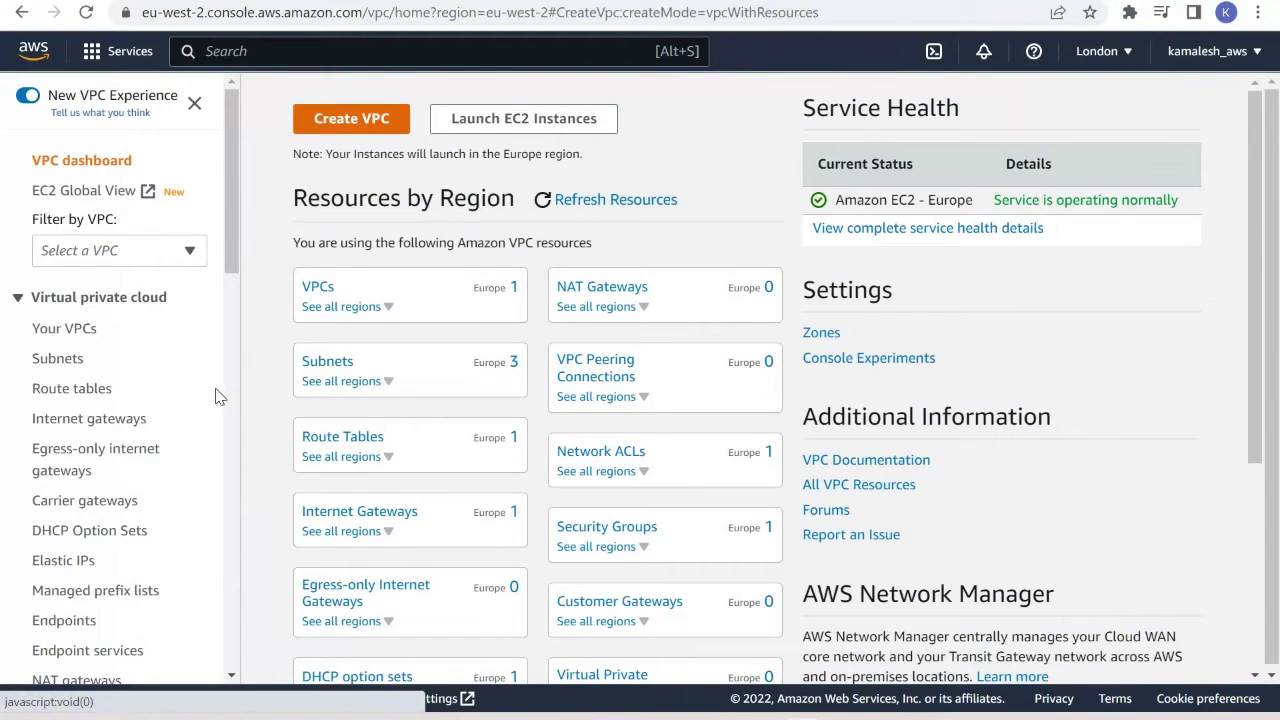
left_click(190, 347)
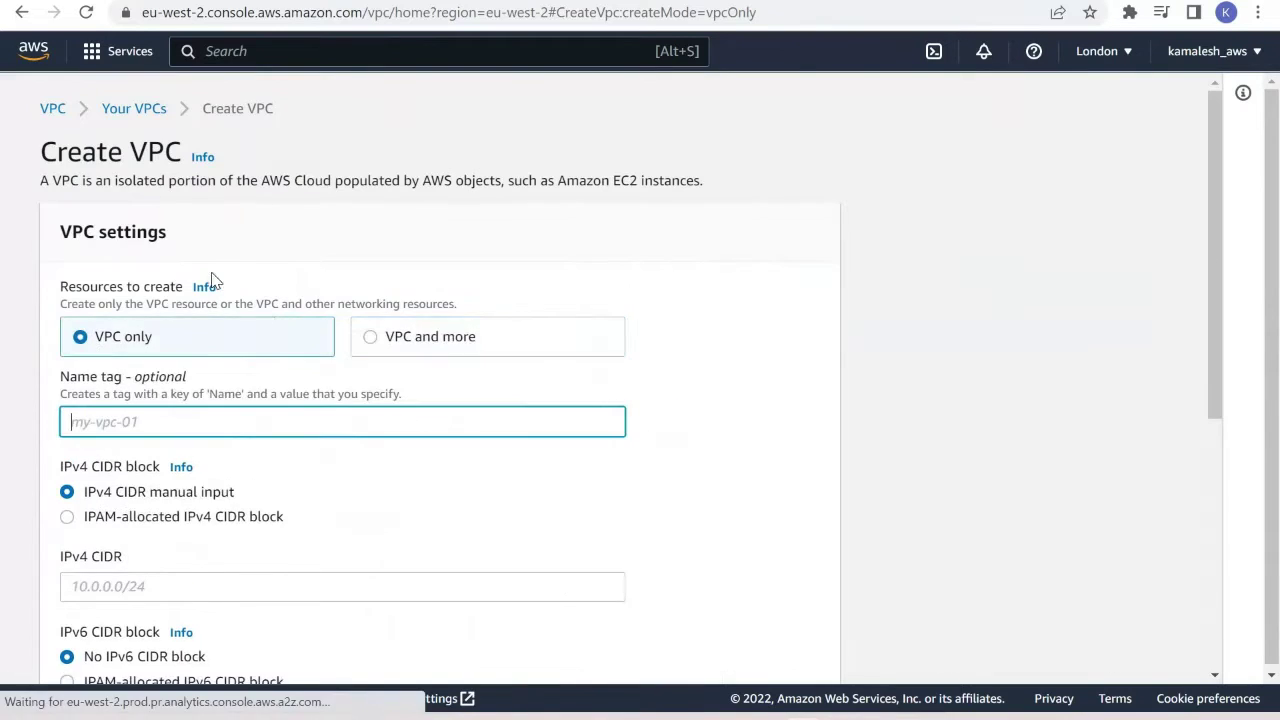
scroll(218, 300, "down", 2)
left_click(223, 222)
type("my-custom-vpc")
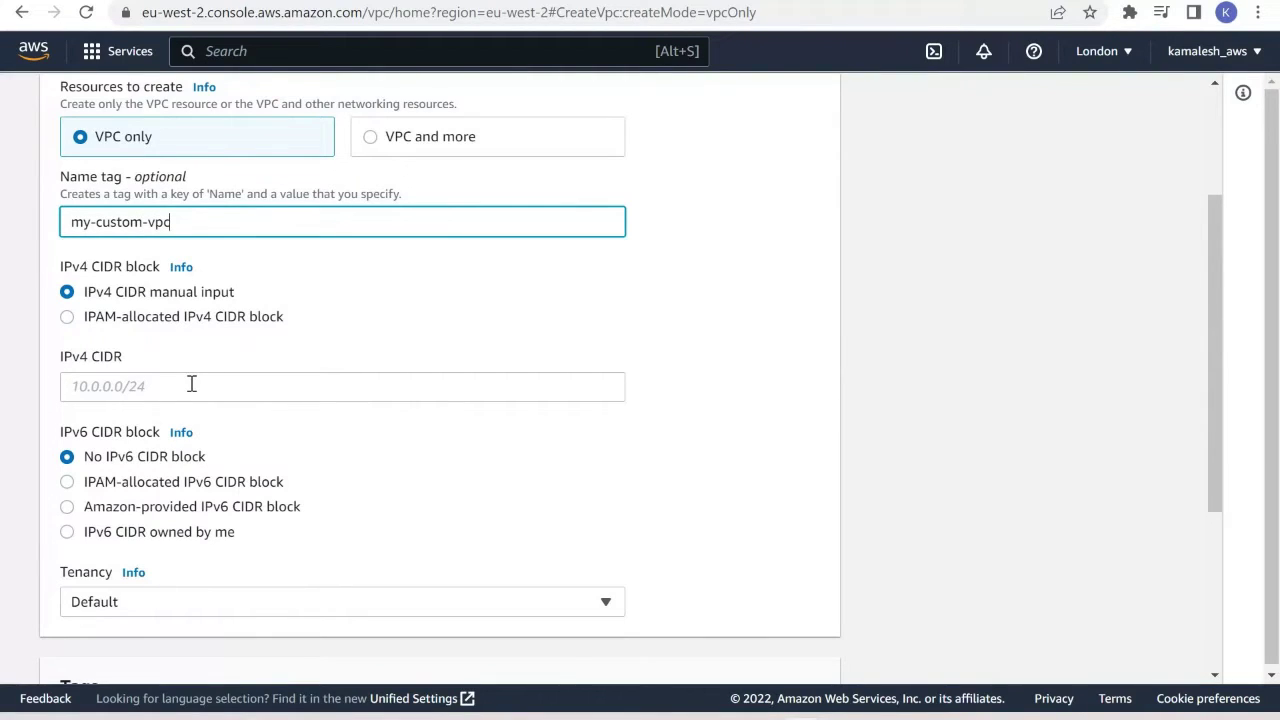
Set the VPC's IPv4 CIDR to 10.0.0.0/16 and create the VPC
left_click(191, 385)
type("10.0.0.0")
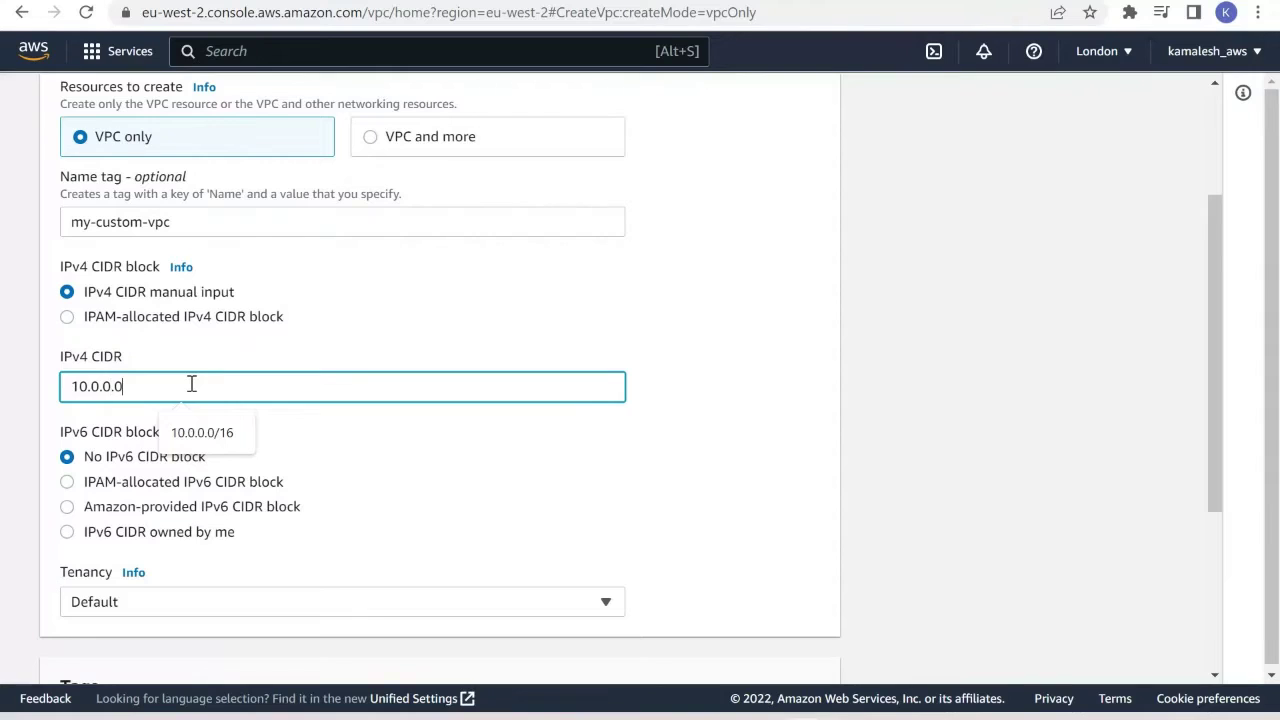
type("/16")
scroll(216, 443, "down", 2)
scroll(583, 589, "down", 1)
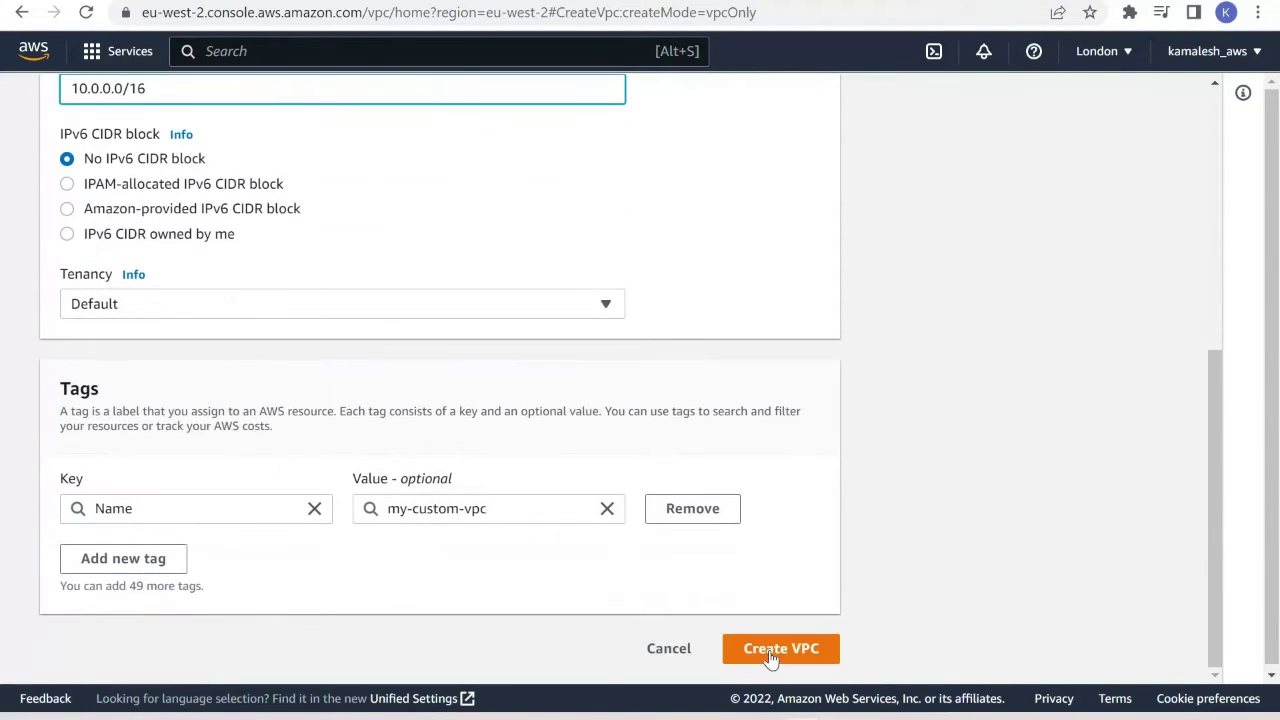
key("Return")
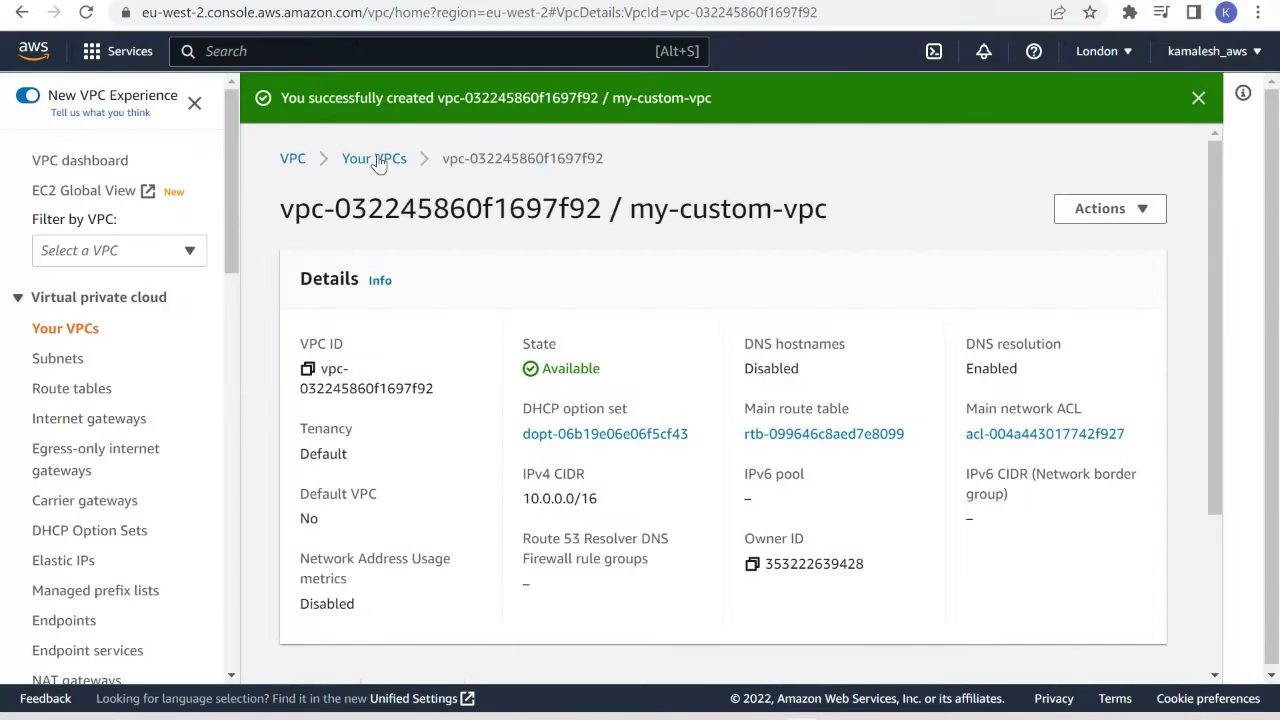
Check the VPC list, and start creating a subnet with my-custom-vpc as its VPC
left_click(296, 163)
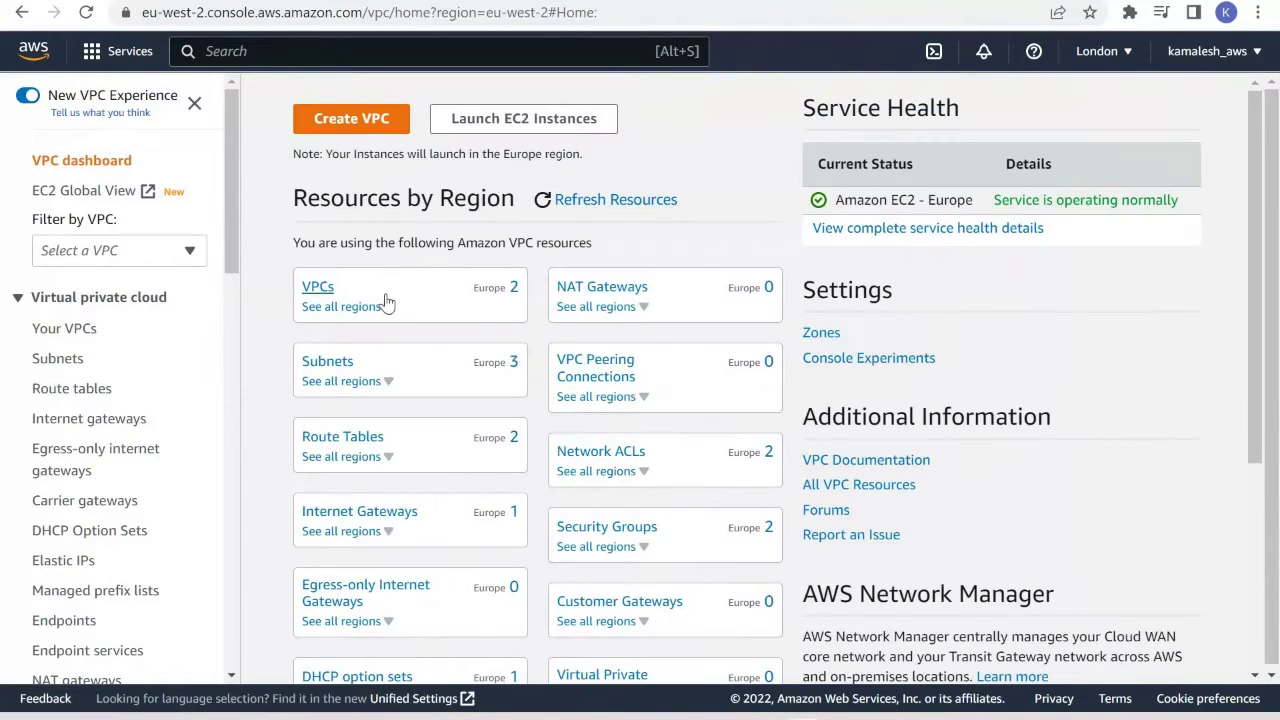
left_click(316, 290)
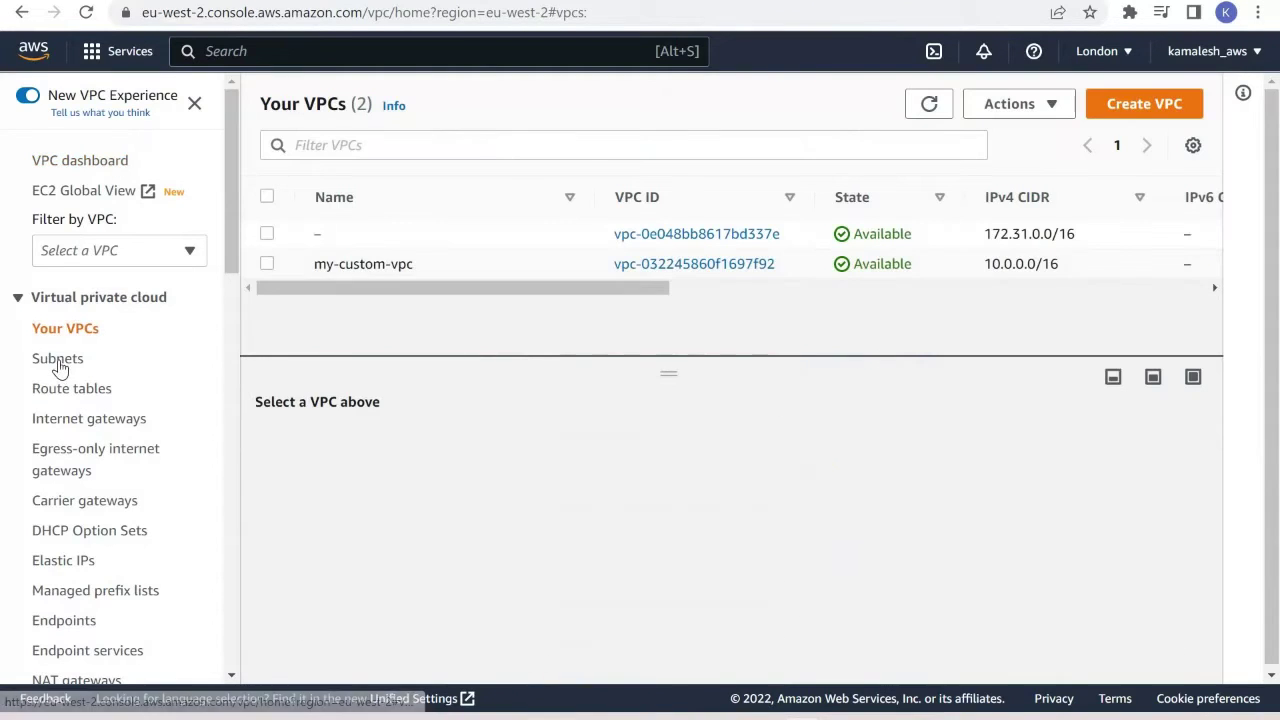
left_click(60, 366)
left_click(1113, 119)
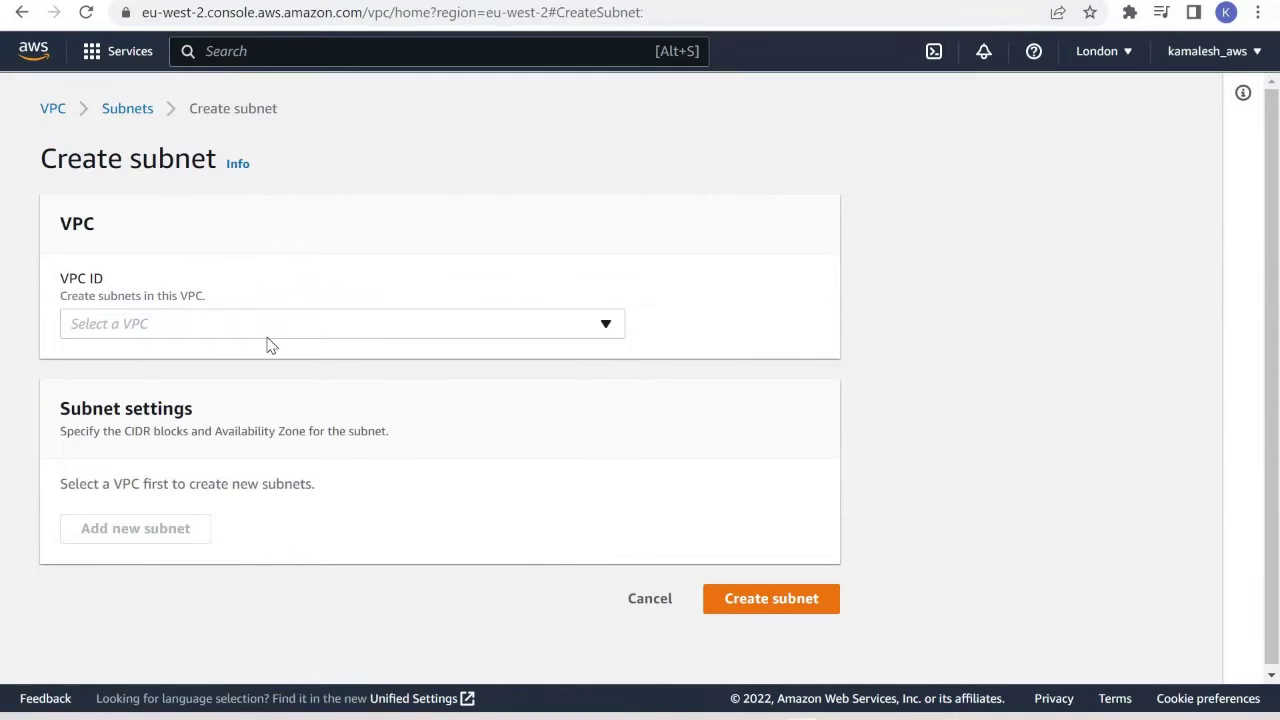
left_click(287, 324)
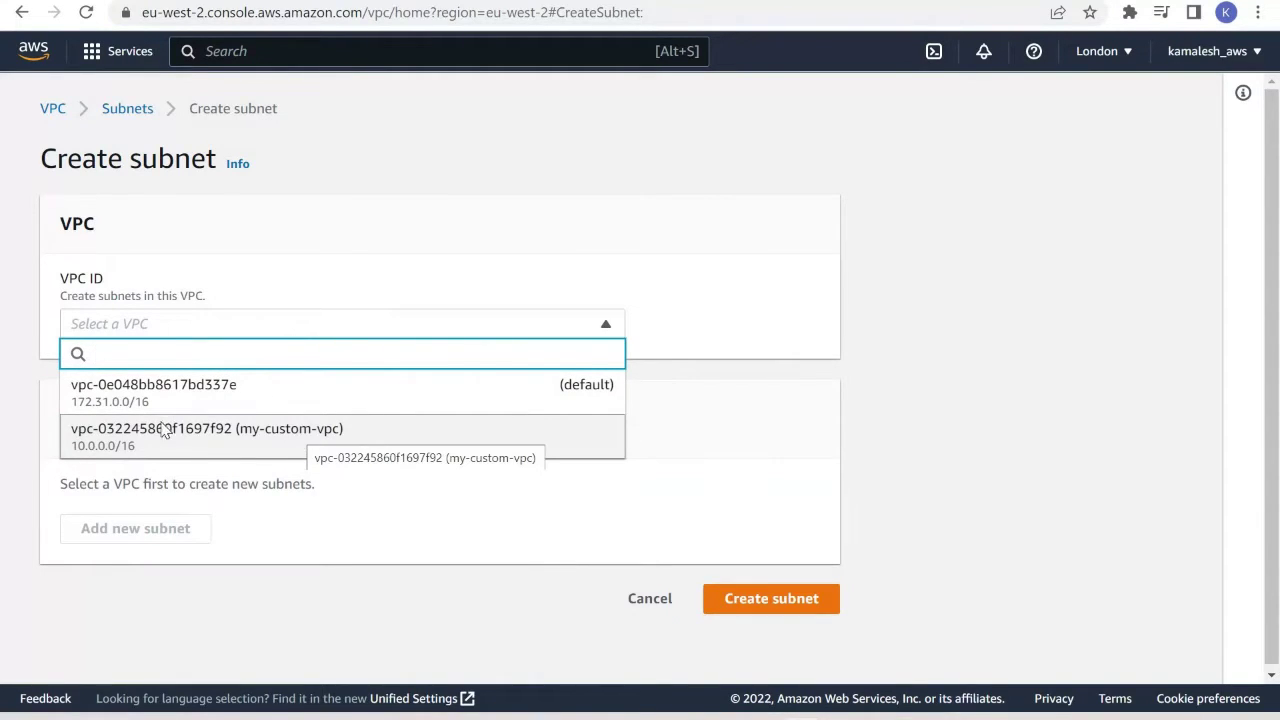
left_click(256, 432)
Name the subnet my-public-subnet-a and place it in the availability zone Europe (London) / eu-west-2a
scroll(292, 456, "down", 2)
left_click(248, 451)
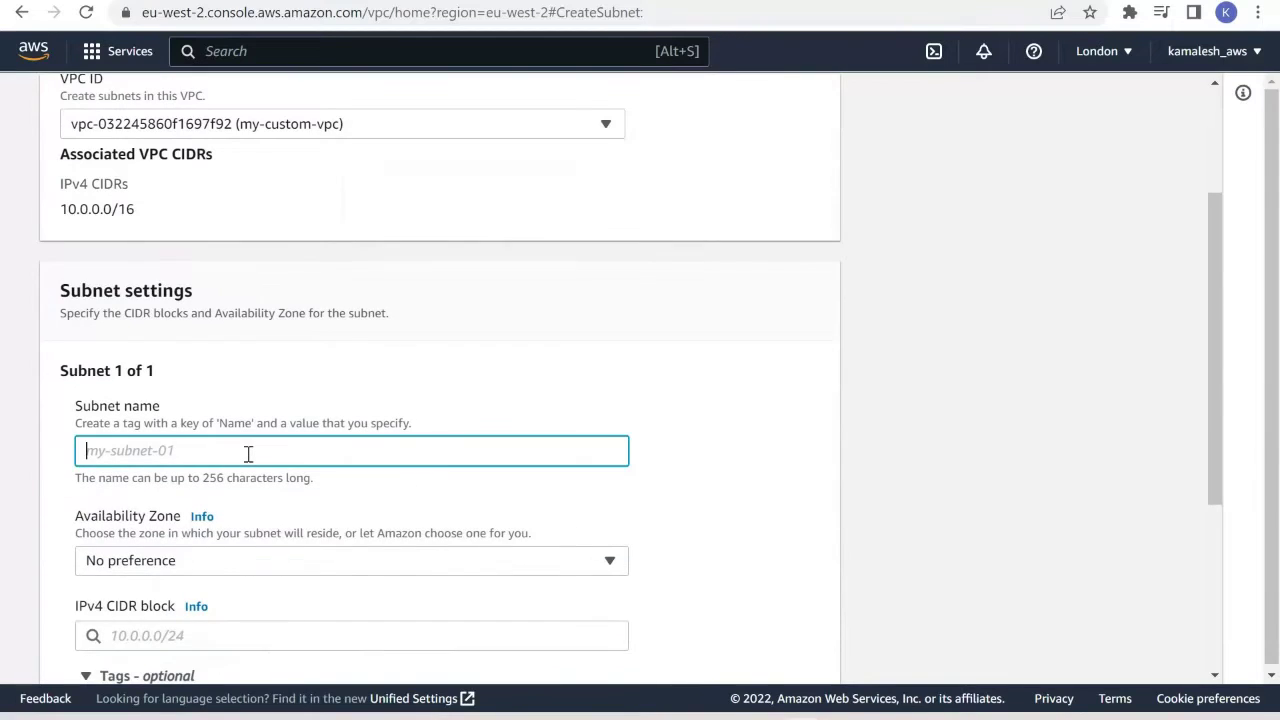
type("m")
key("BackSpace")
type("my-public-subnet-a")
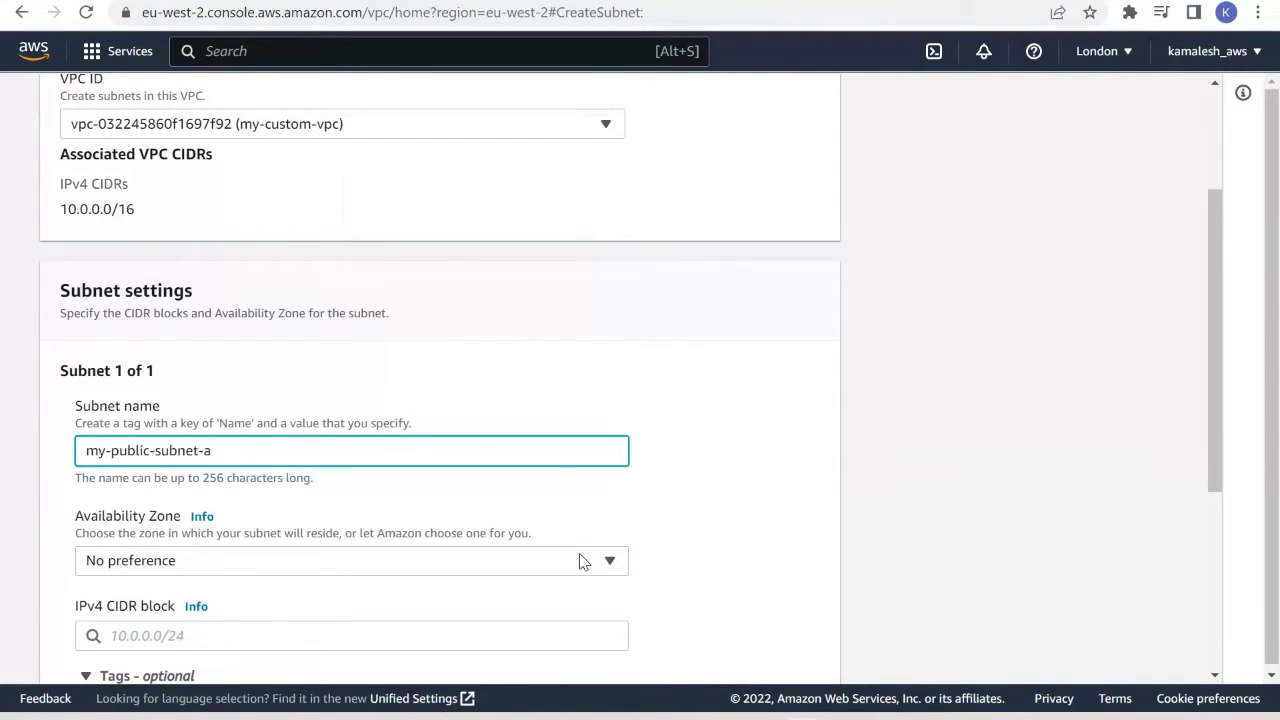
scroll(583, 562, "down", 3)
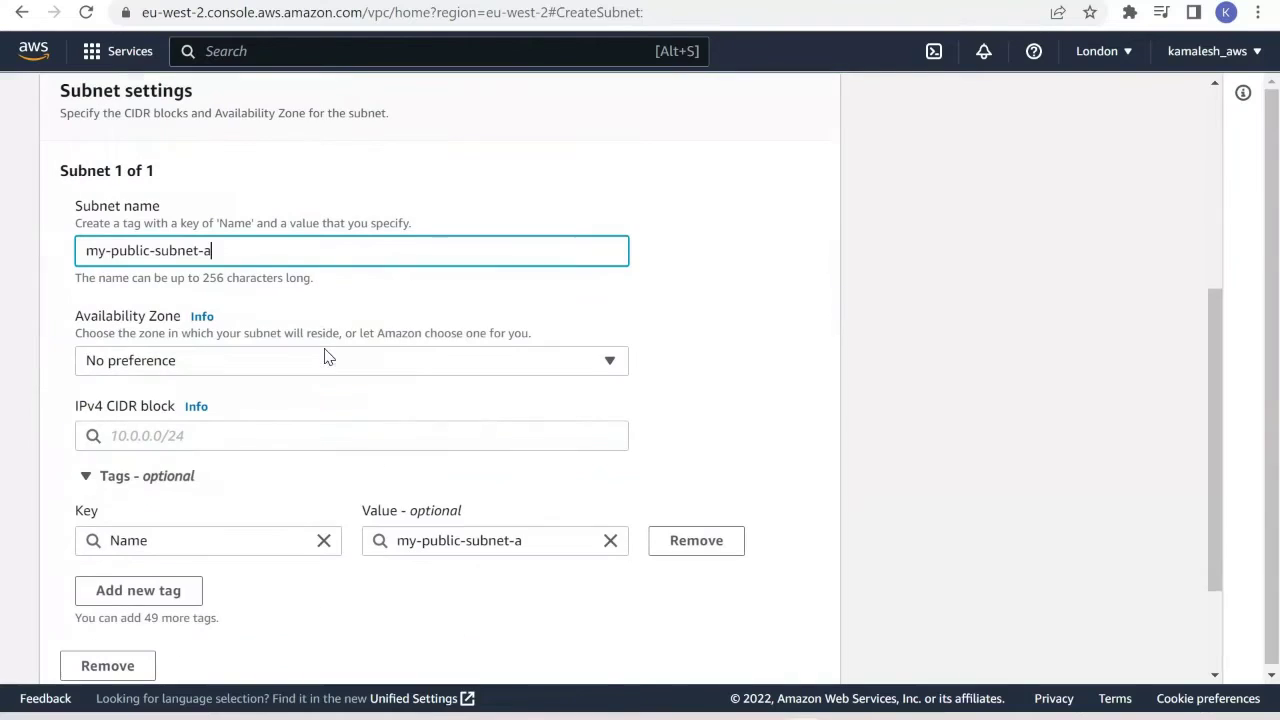
left_click(325, 362)
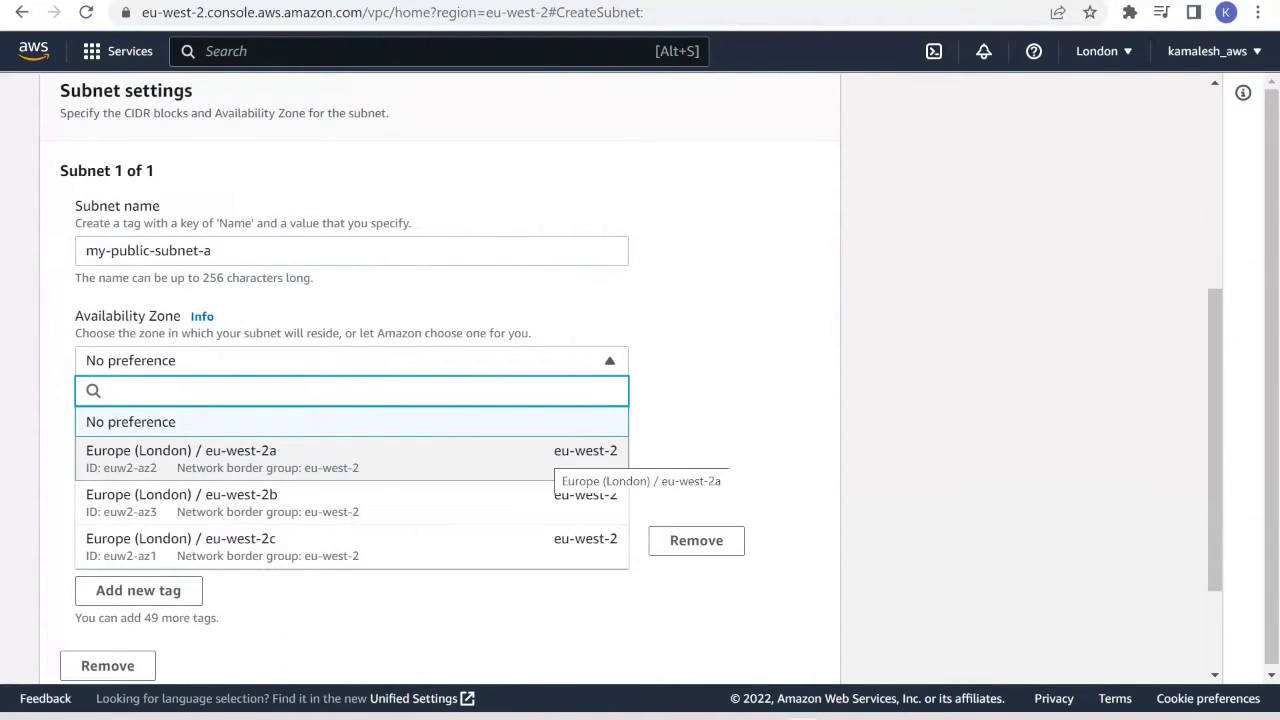
left_click(545, 460)
Check the planned subnet CIDR block in the presentation's task list
mouse_move(850, 718)
left_click(991, 595)
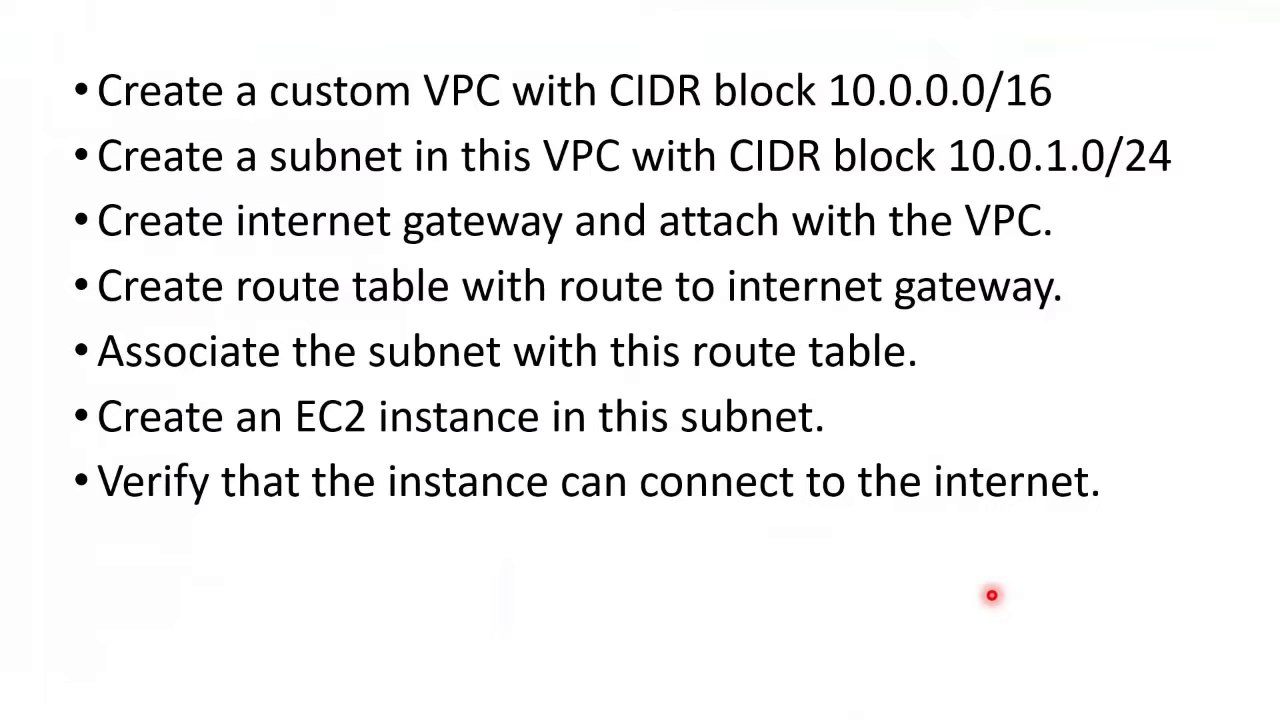
left_click(991, 595)
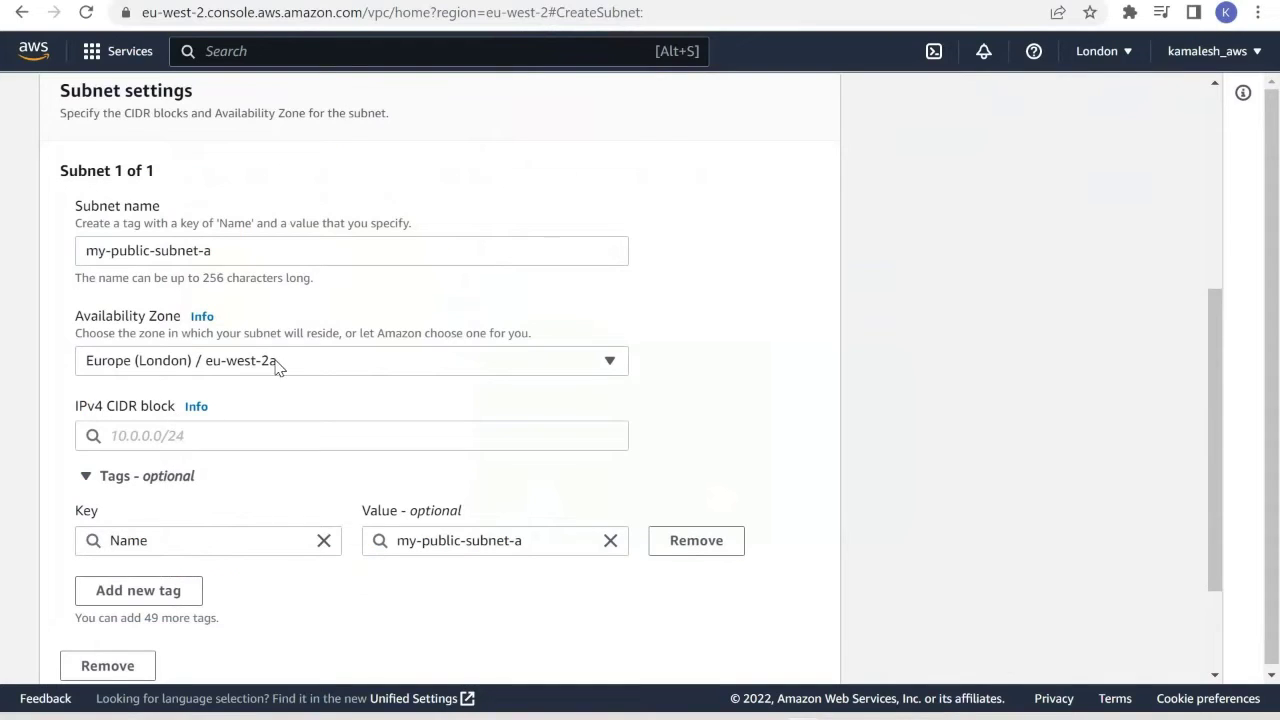
Set the subnet's IPv4 CIDR block to 10.0.1.0/24 and create the subnet
left_click(219, 437)
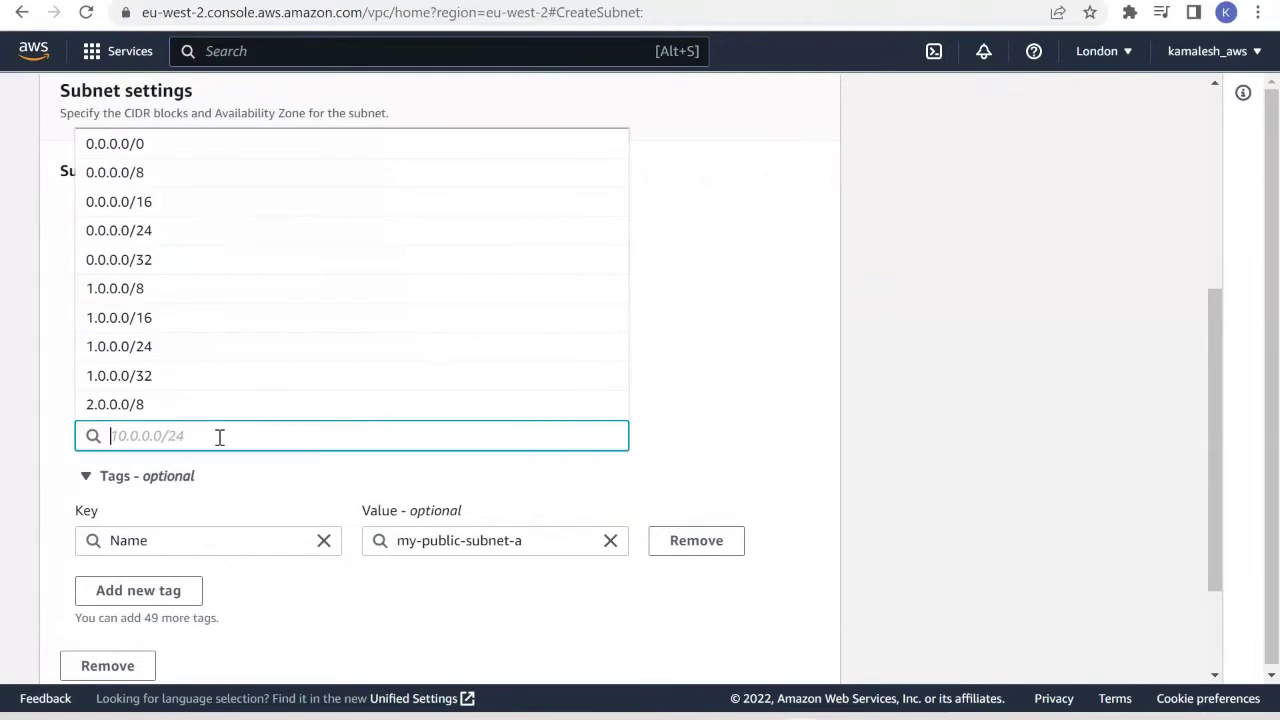
type("10.0")
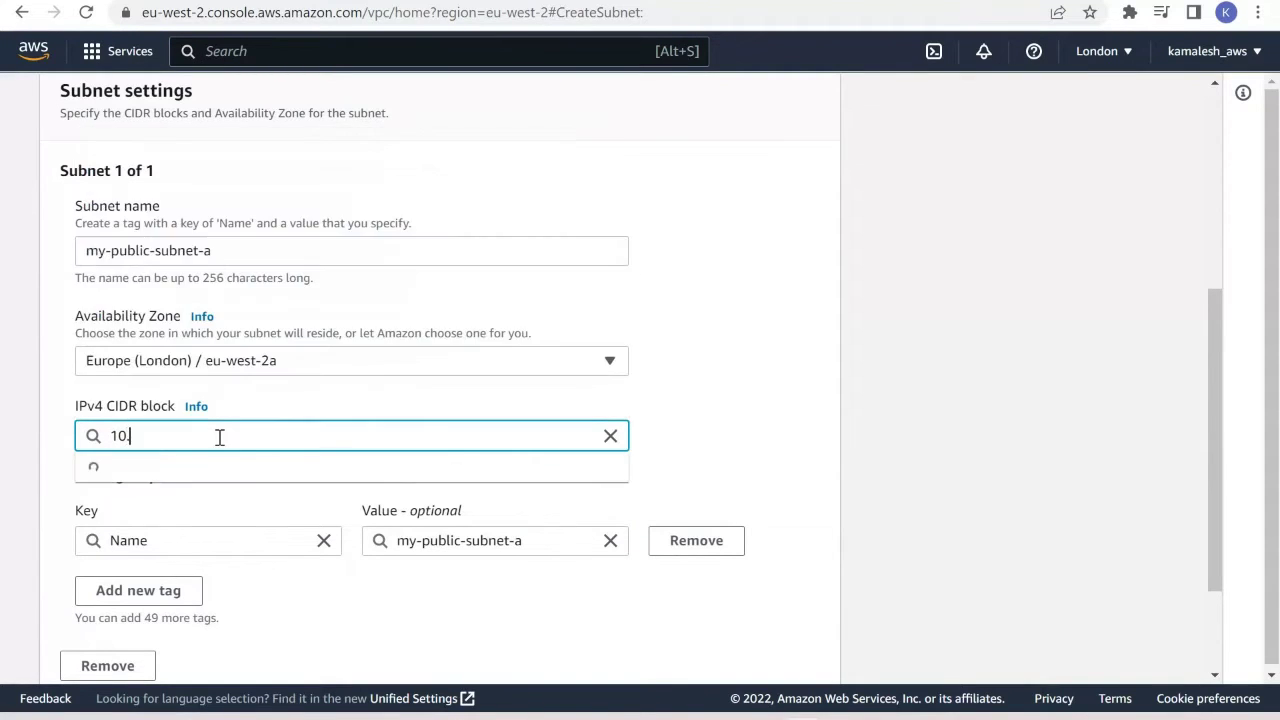
type(".0.1")
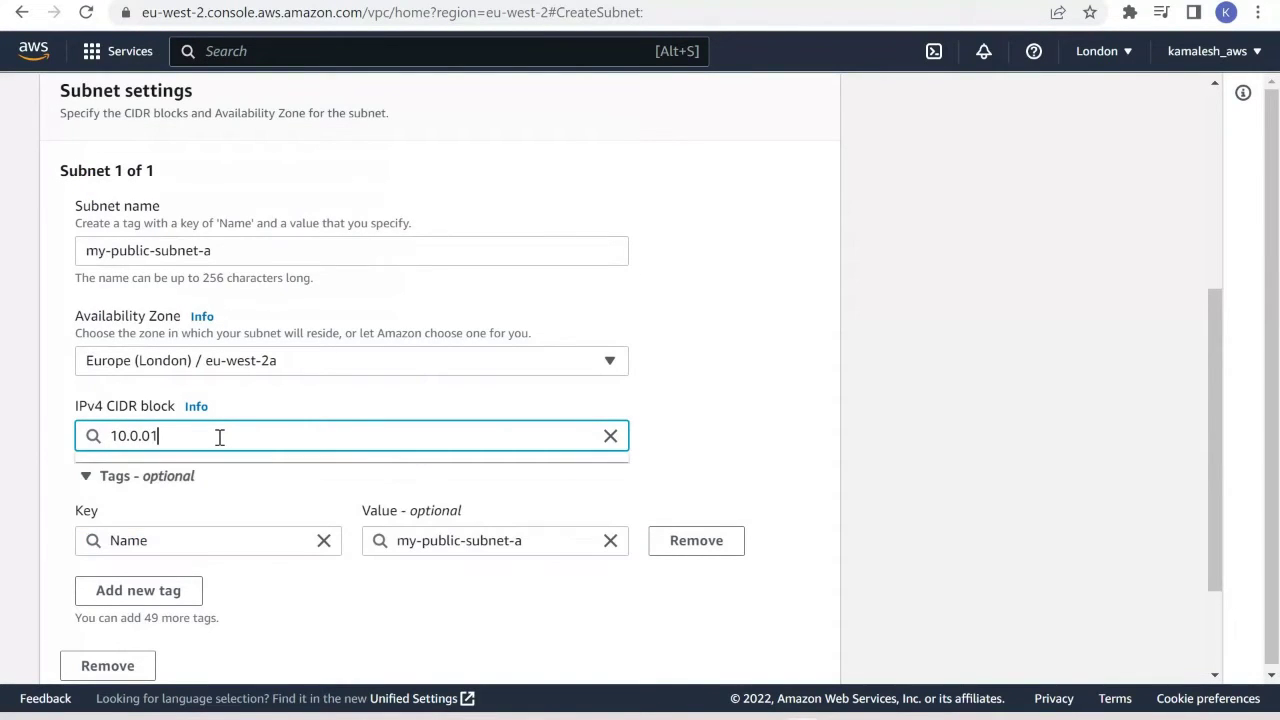
key("BackSpace")
key("BackSpace")
key("BackSpace")
type("1.0/24")
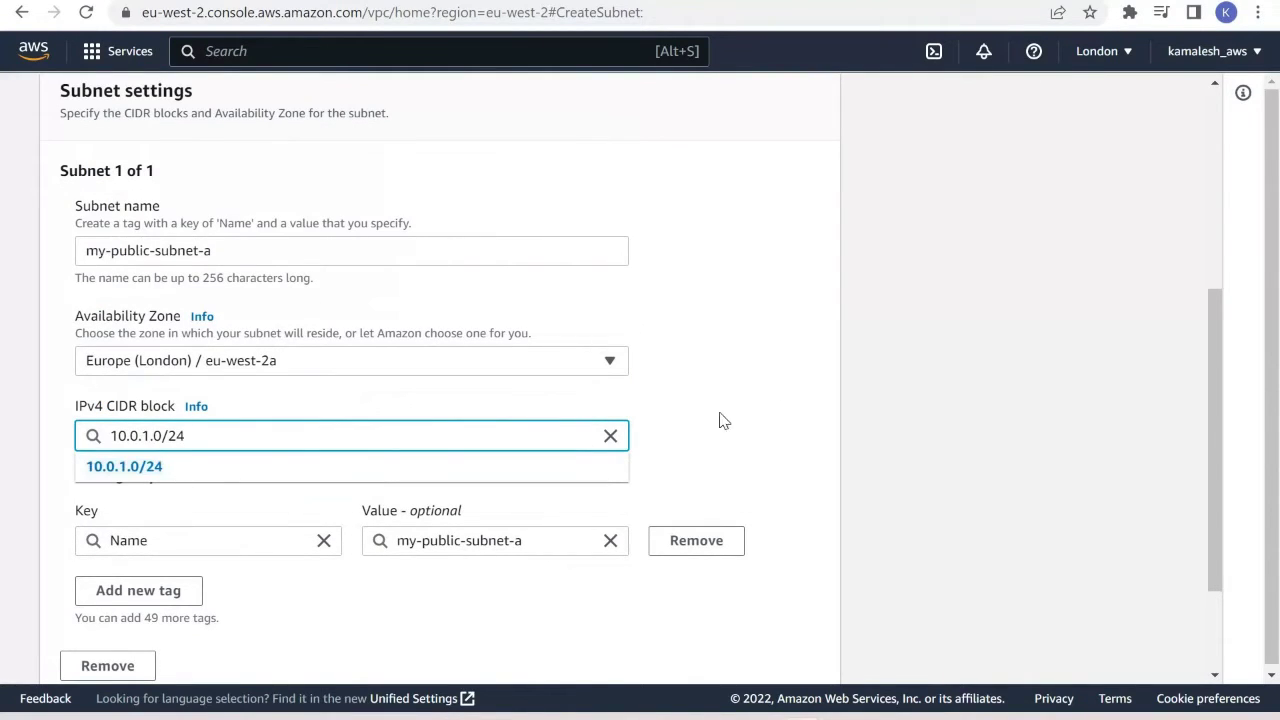
left_click(783, 410)
scroll(760, 600, "down", 2)
left_click(777, 652)
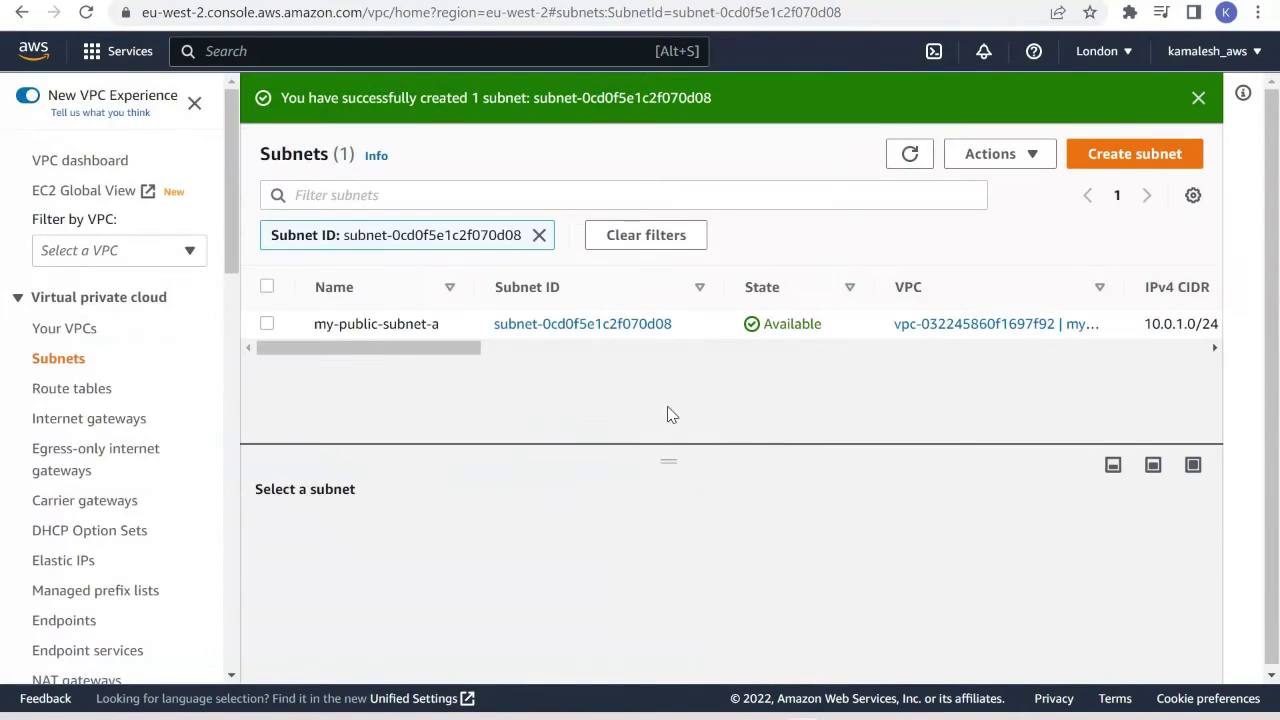
Create an internet gateway named my-internet-gateway
left_click(1197, 97)
left_click(100, 422)
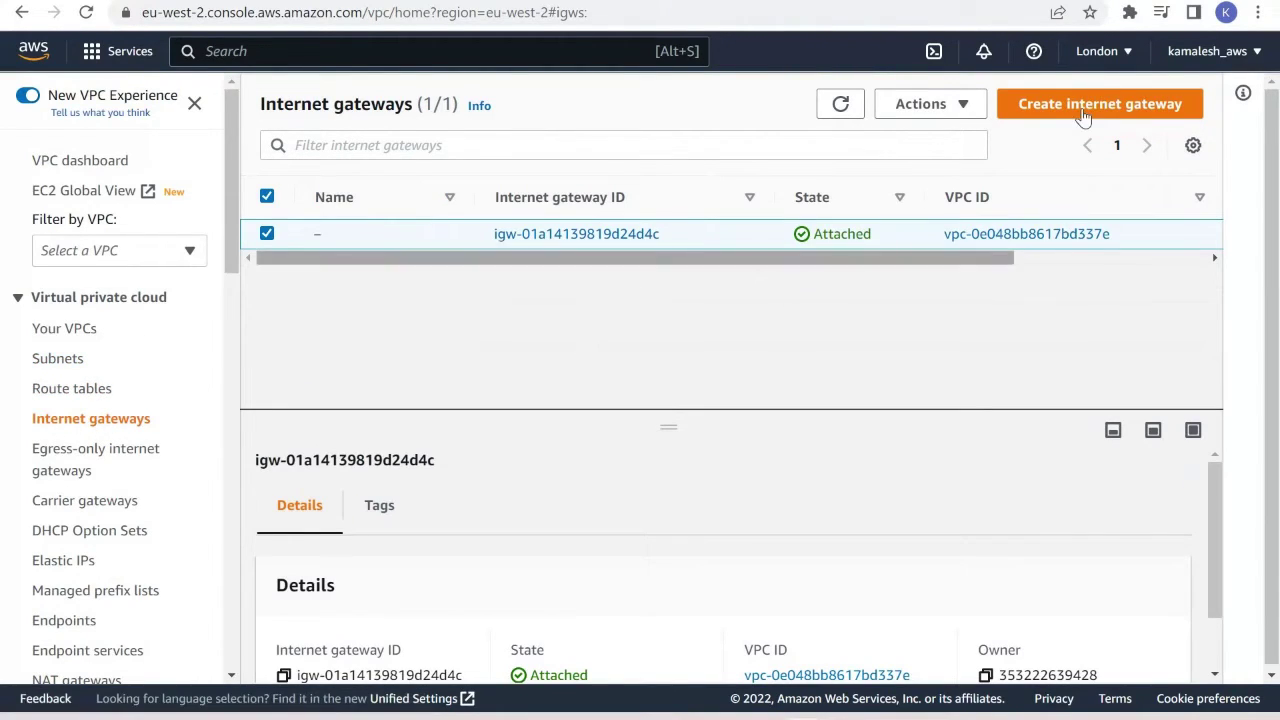
left_click(1100, 104)
left_click(266, 377)
type("my-internet-gateway")
scroll(667, 603, "down", 2)
left_click(728, 660)
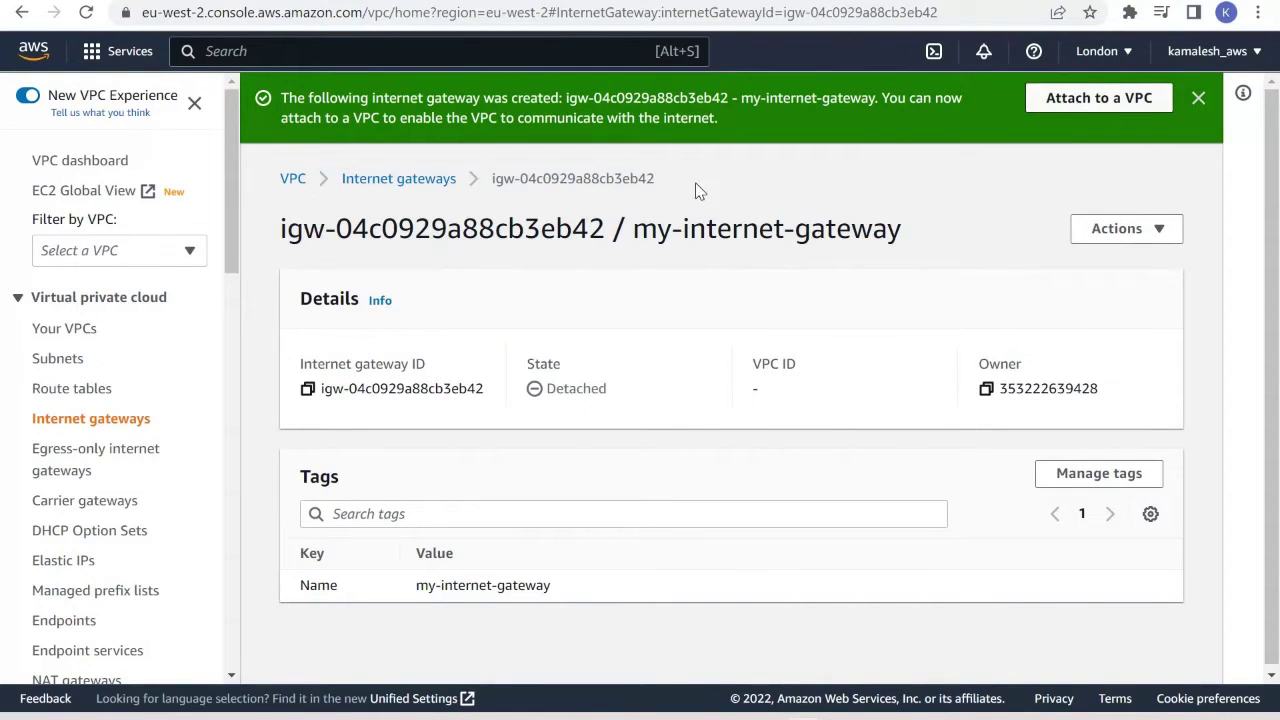
Attach my-internet-gateway to the VPC my-custom-vpc
left_click(1030, 104)
left_click(158, 343)
left_click(270, 375)
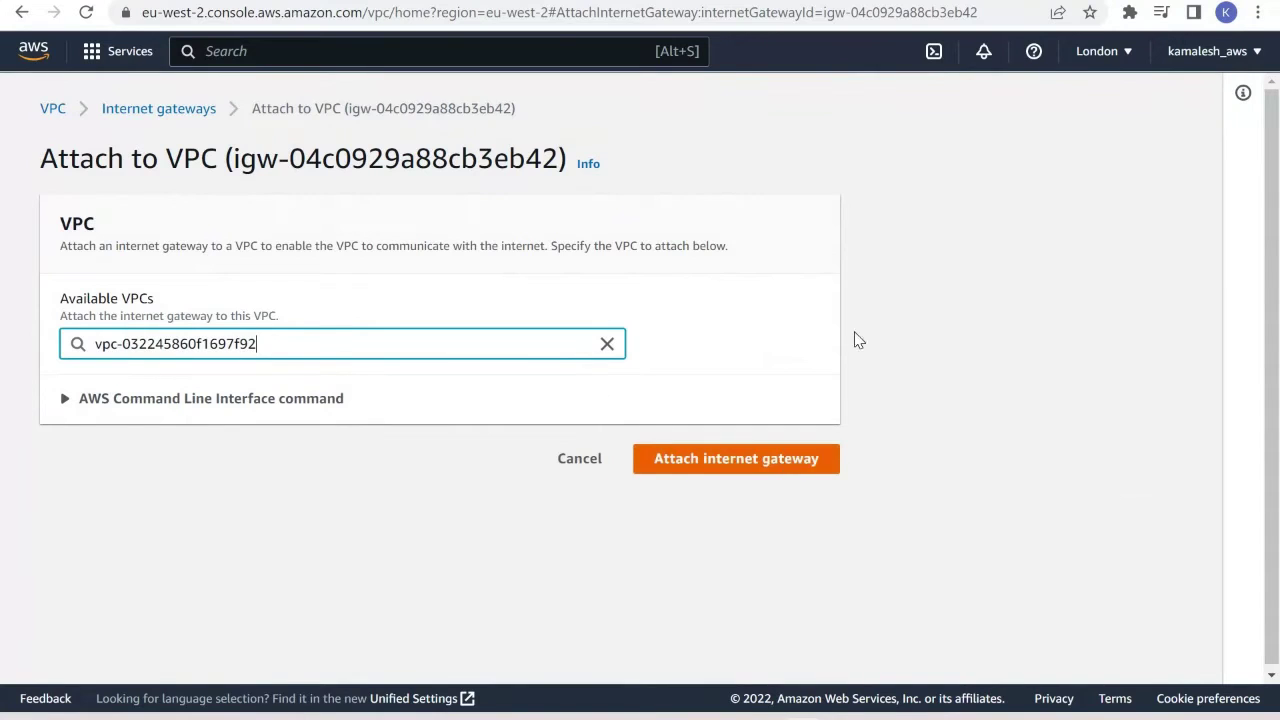
left_click(736, 458)
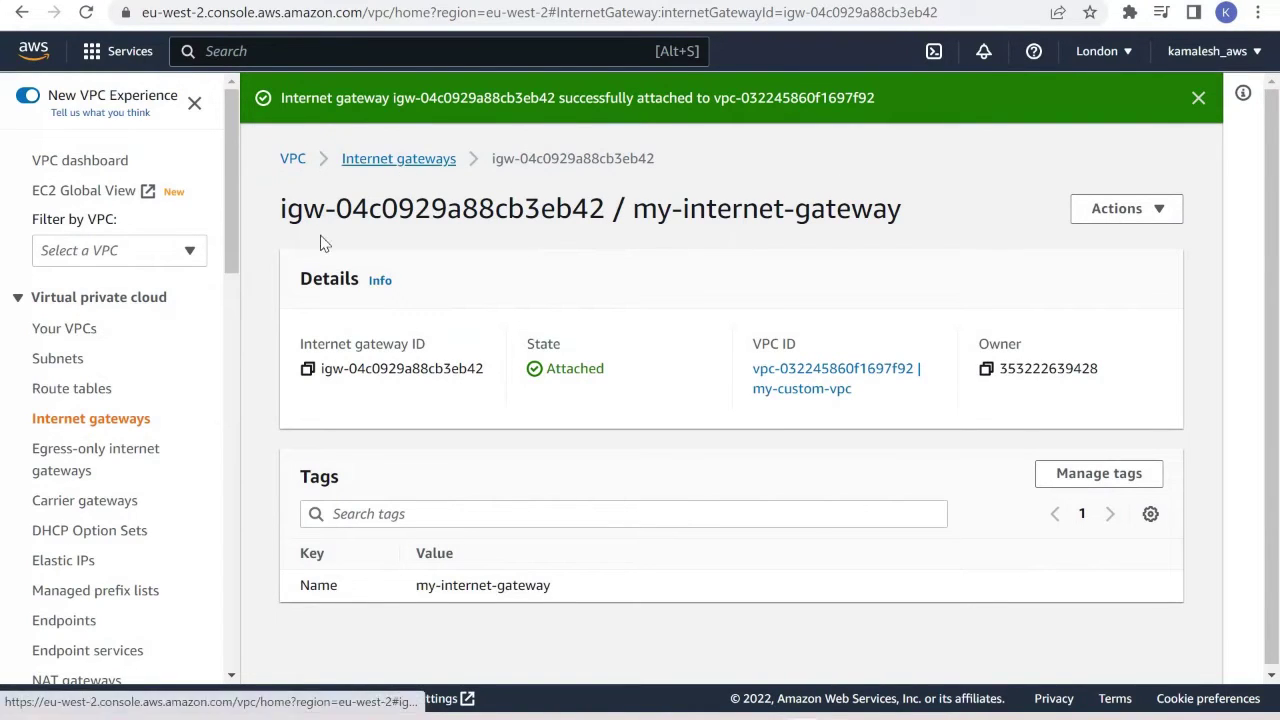
Go to the EC2 service, start launching a new instance, and name it webserver
left_click(74, 330)
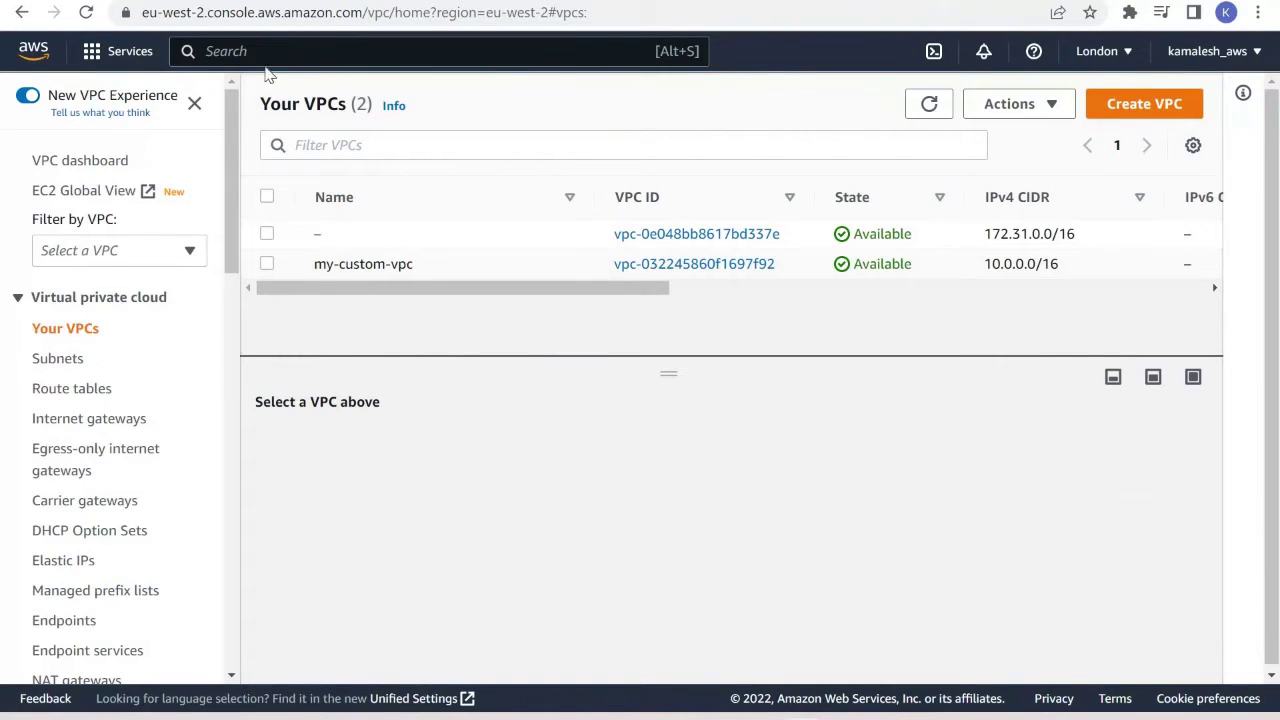
left_click(33, 50)
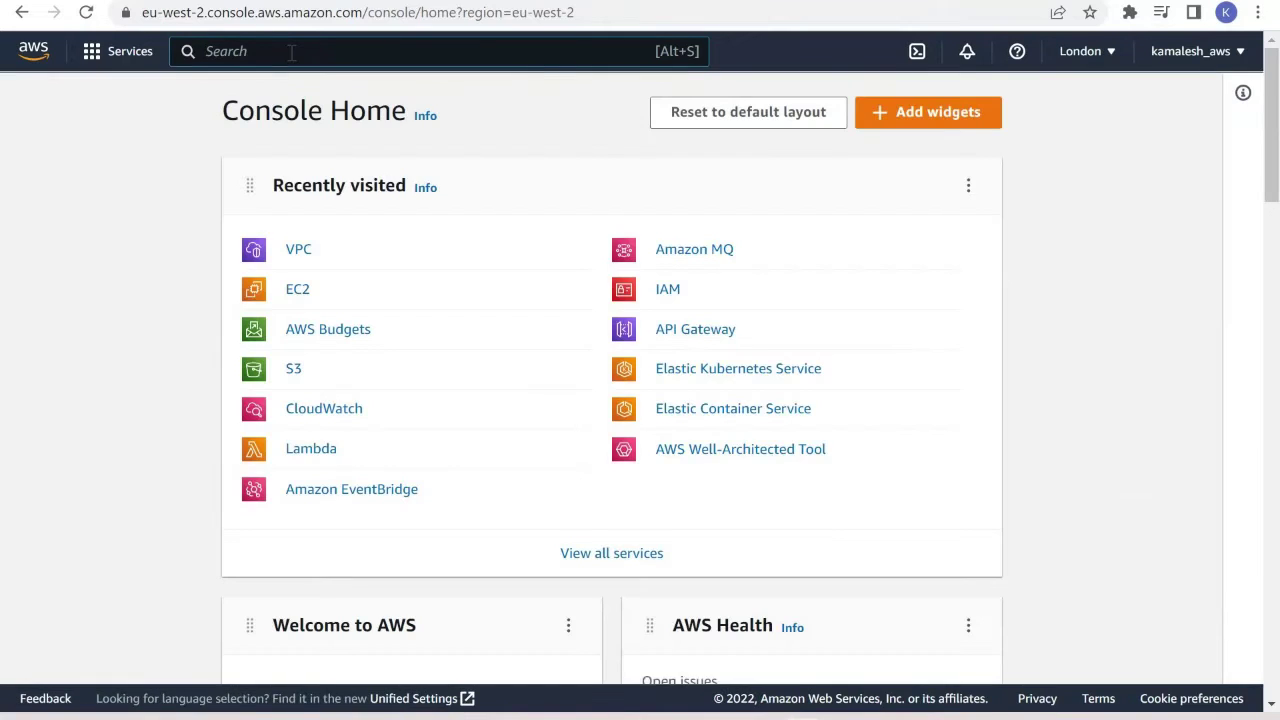
left_click(291, 52)
type("ec2")
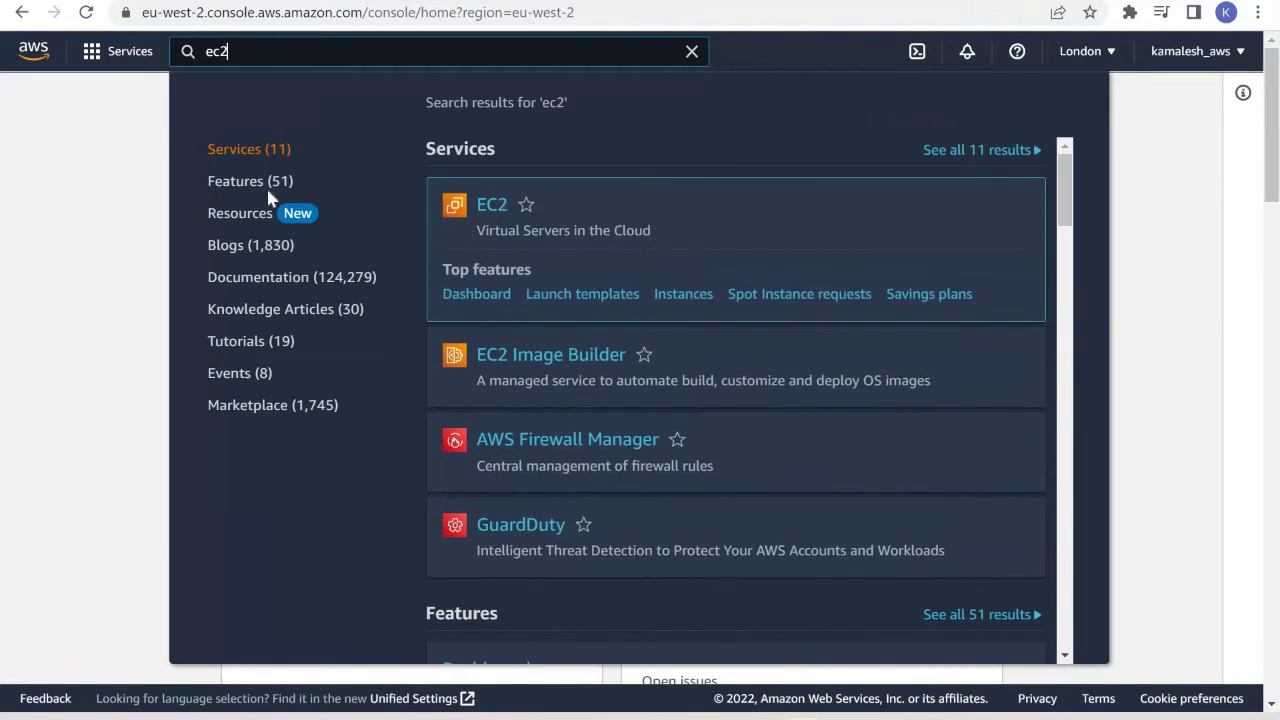
key("Return")
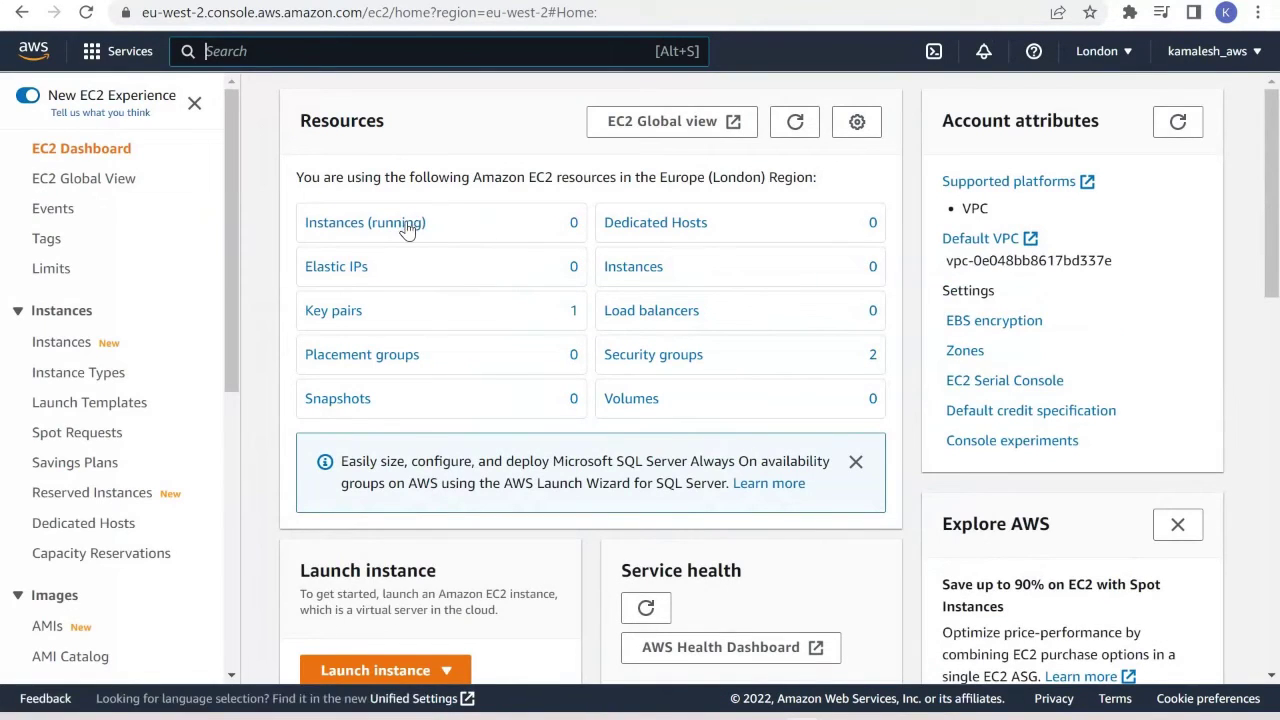
left_click(333, 236)
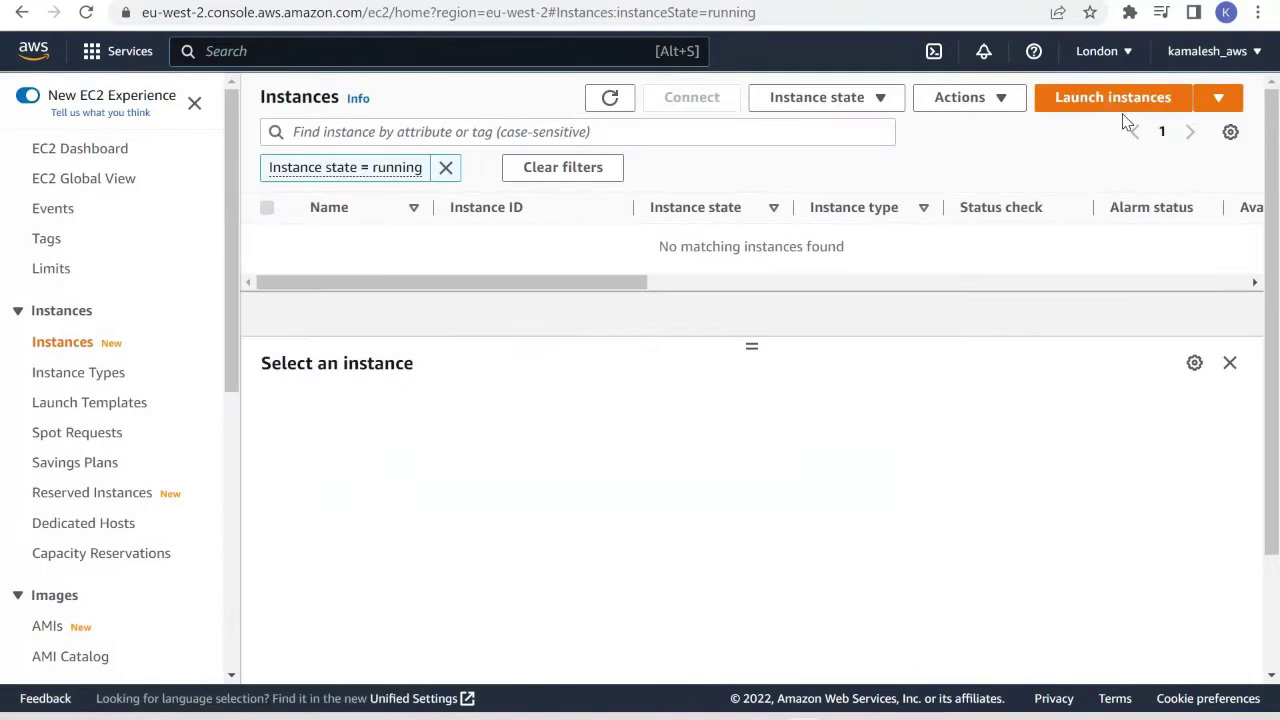
left_click(1110, 107)
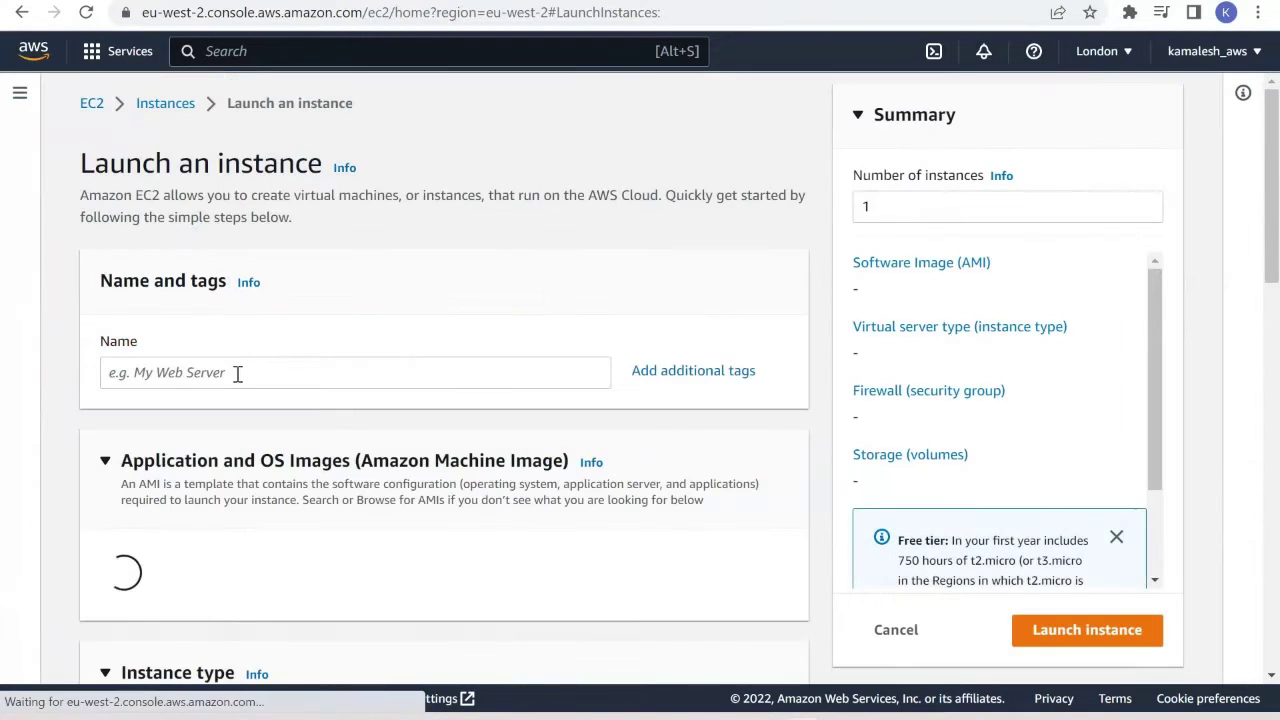
left_click(237, 373)
type("webserver")
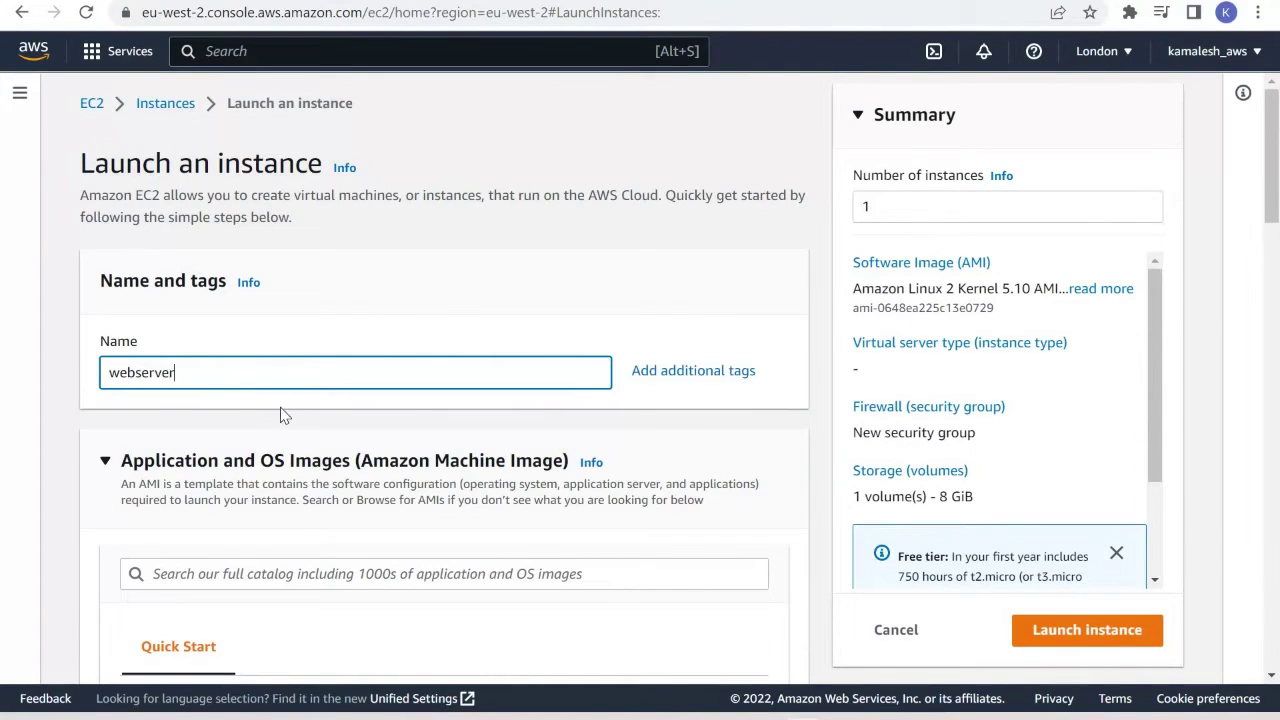
Keep the Amazon Linux 2 image and t2.micro type, and assign the key pair test_key to the instance
scroll(171, 346, "down", 4)
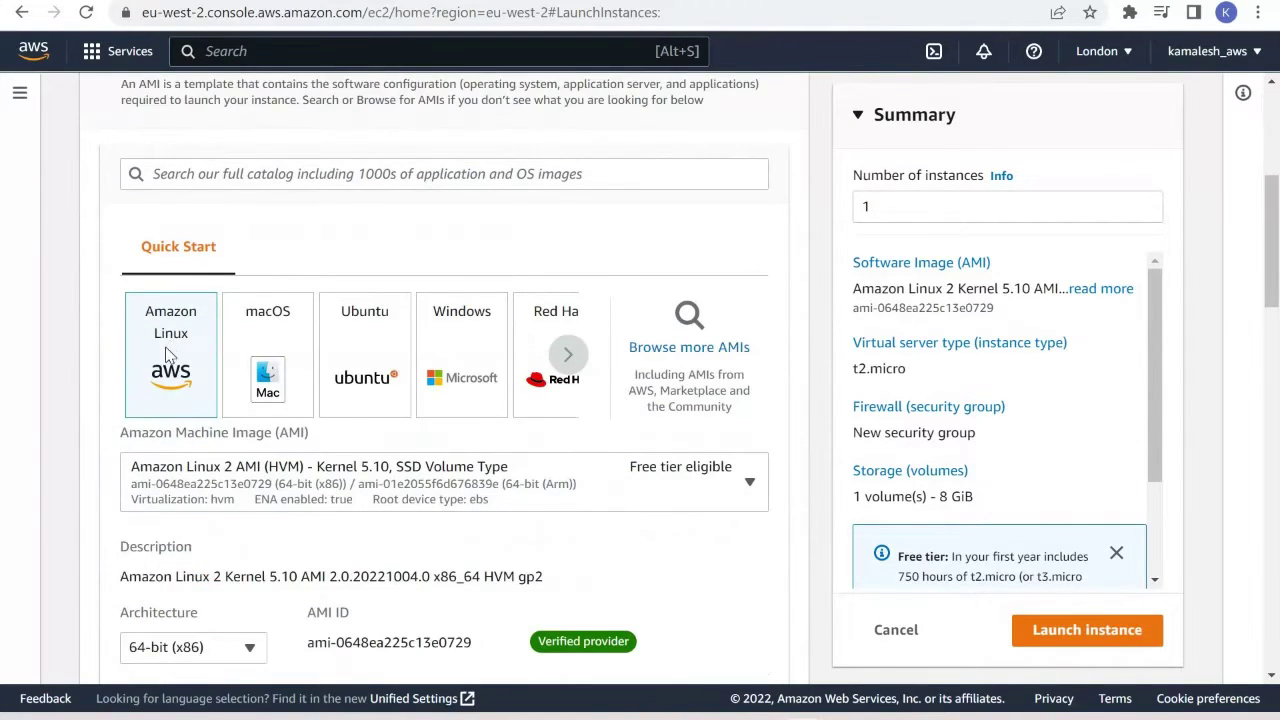
scroll(400, 300, "down", 2)
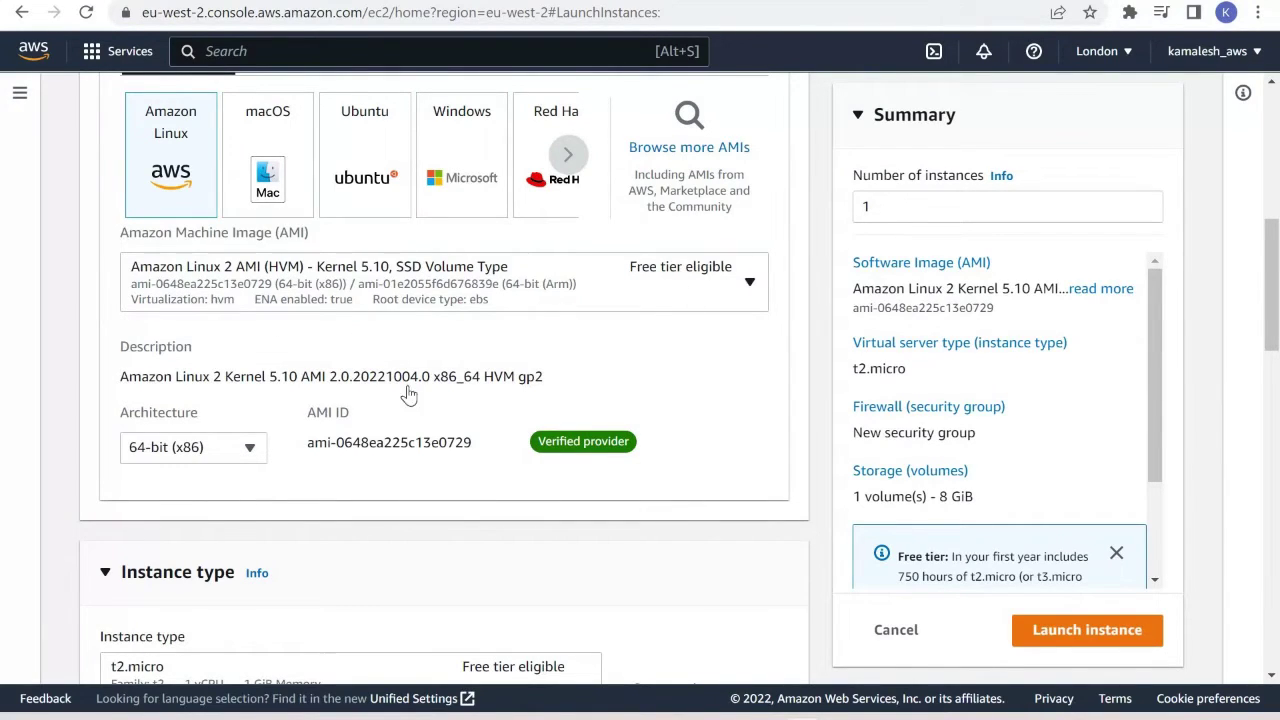
scroll(357, 391, "down", 3)
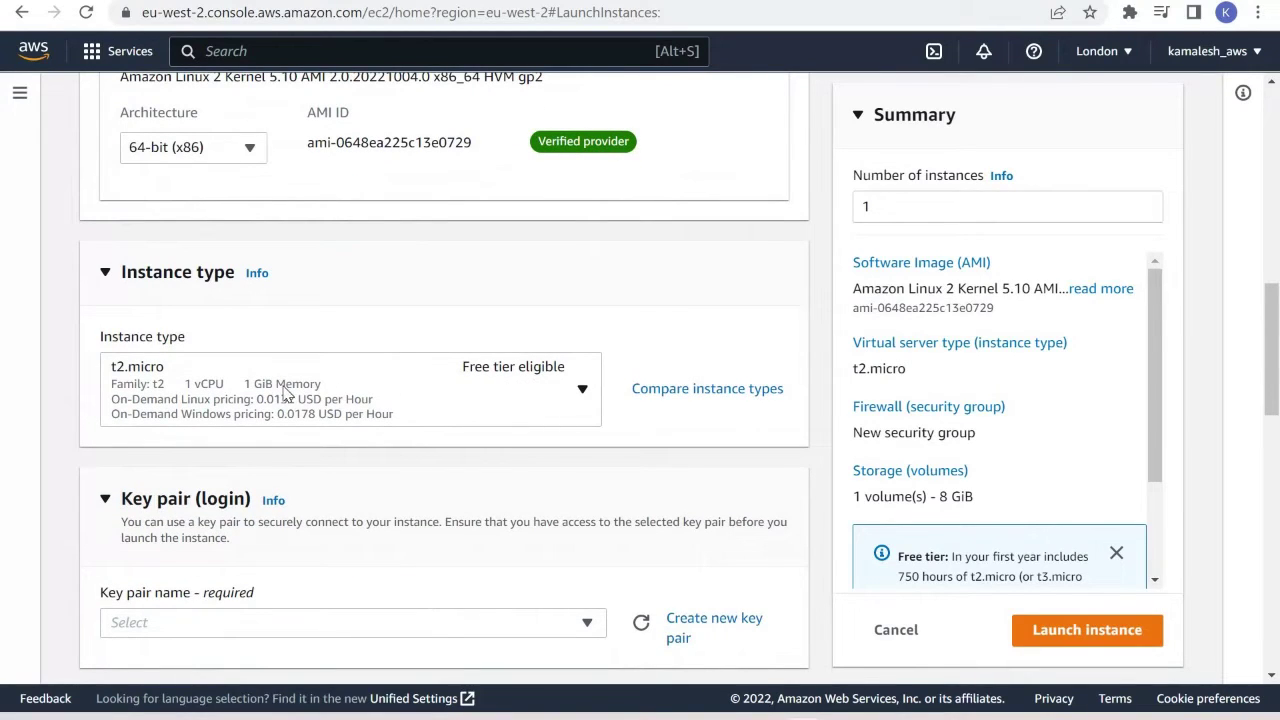
scroll(170, 324, "down", 3)
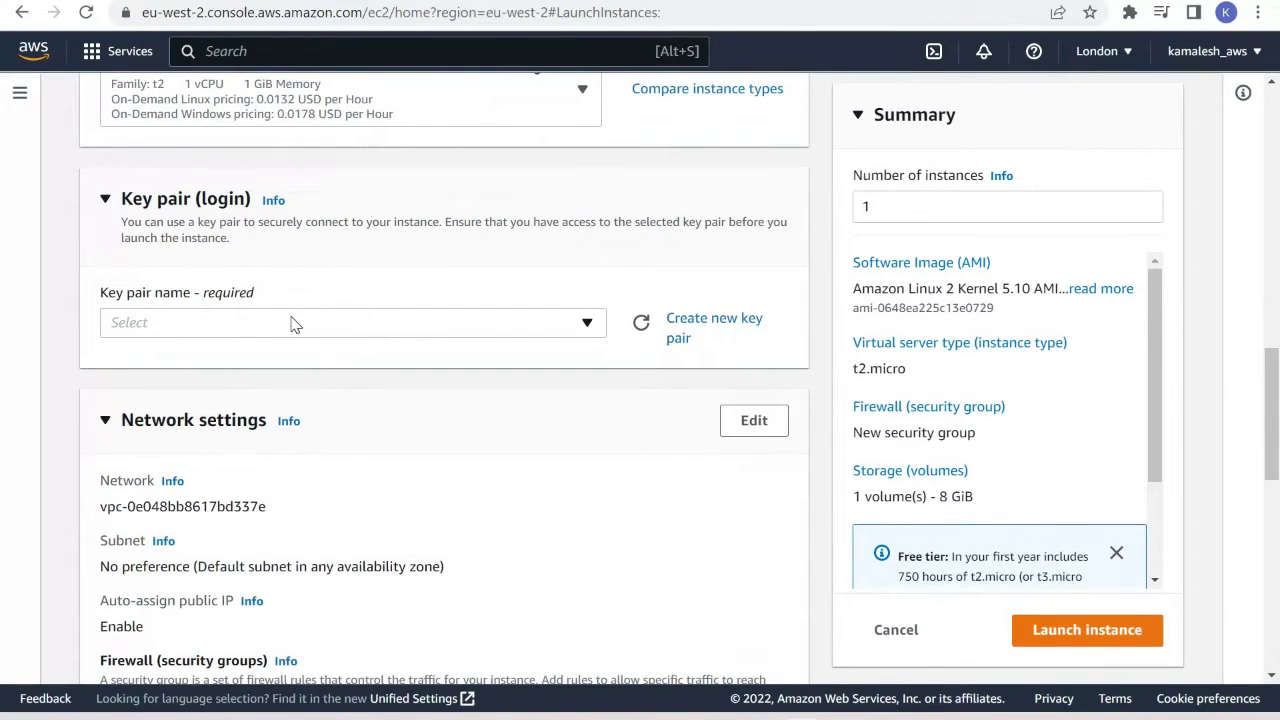
left_click(293, 324)
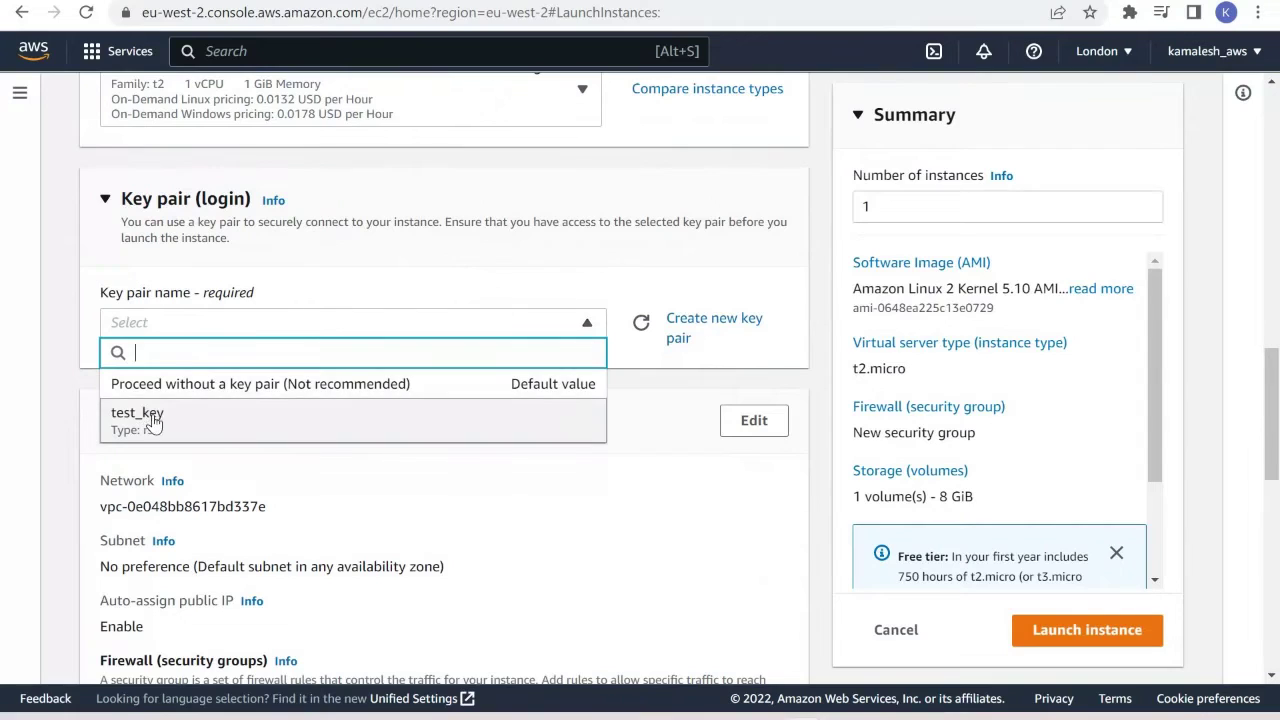
left_click(166, 428)
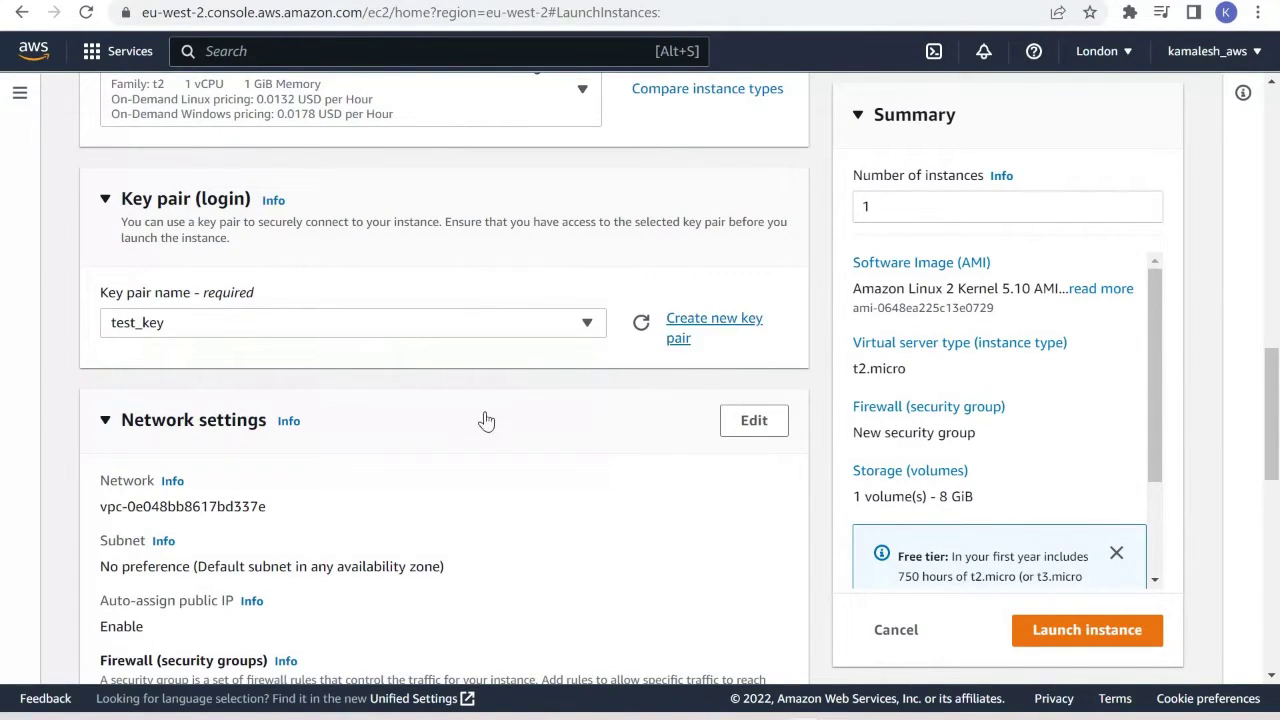
Edit the instance's network settings to use my-custom-vpc with the subnet my-public-subnet-a
scroll(330, 444, "down", 3)
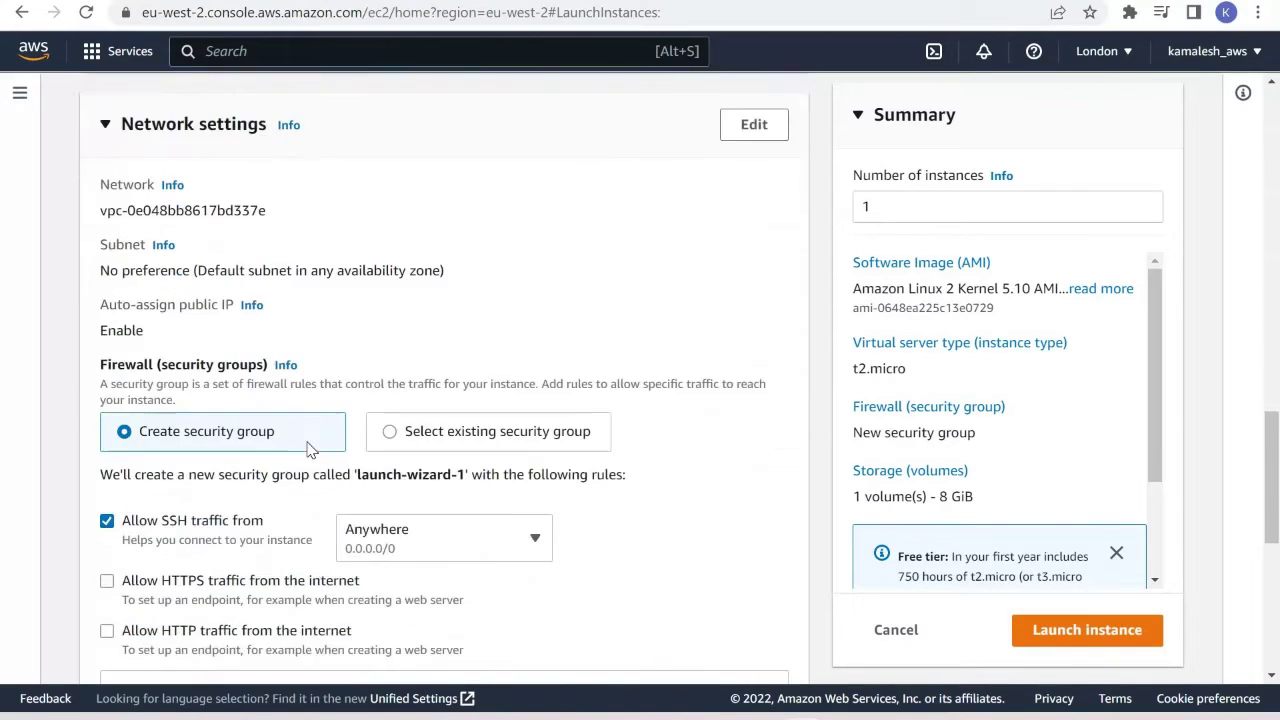
scroll(237, 361, "up", 1)
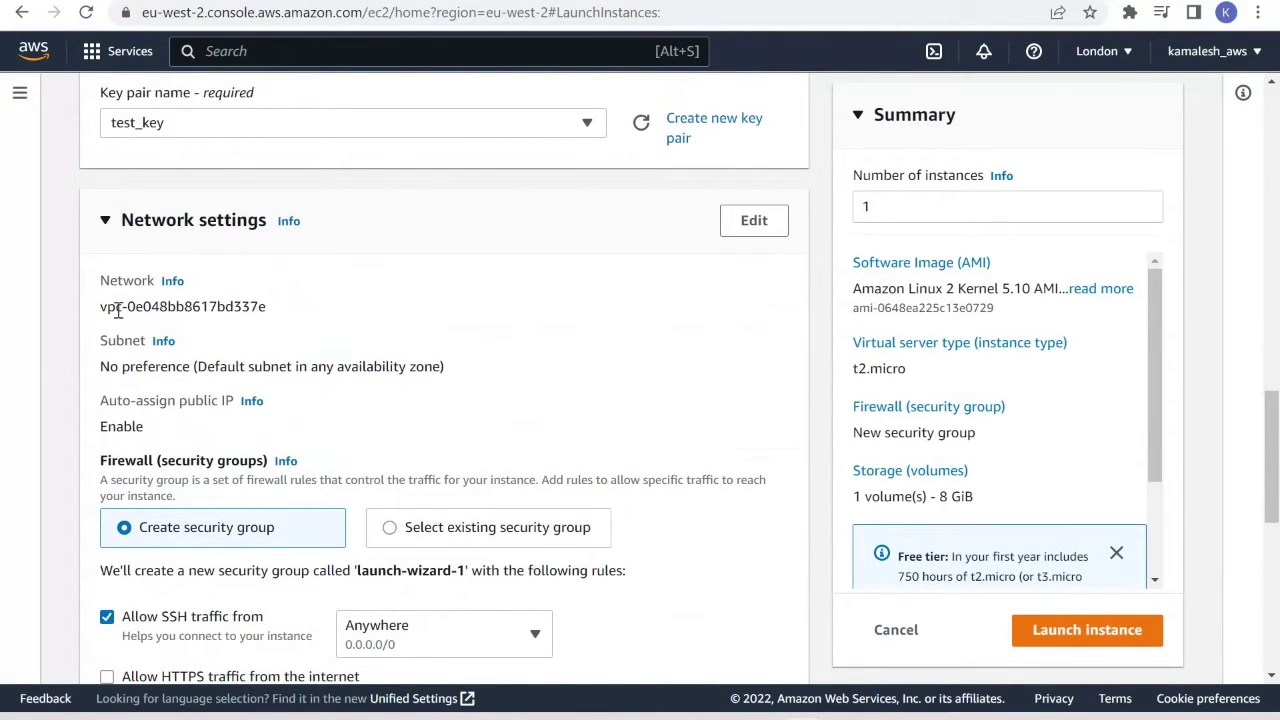
left_click_drag(107, 307, 226, 308)
left_click(754, 222)
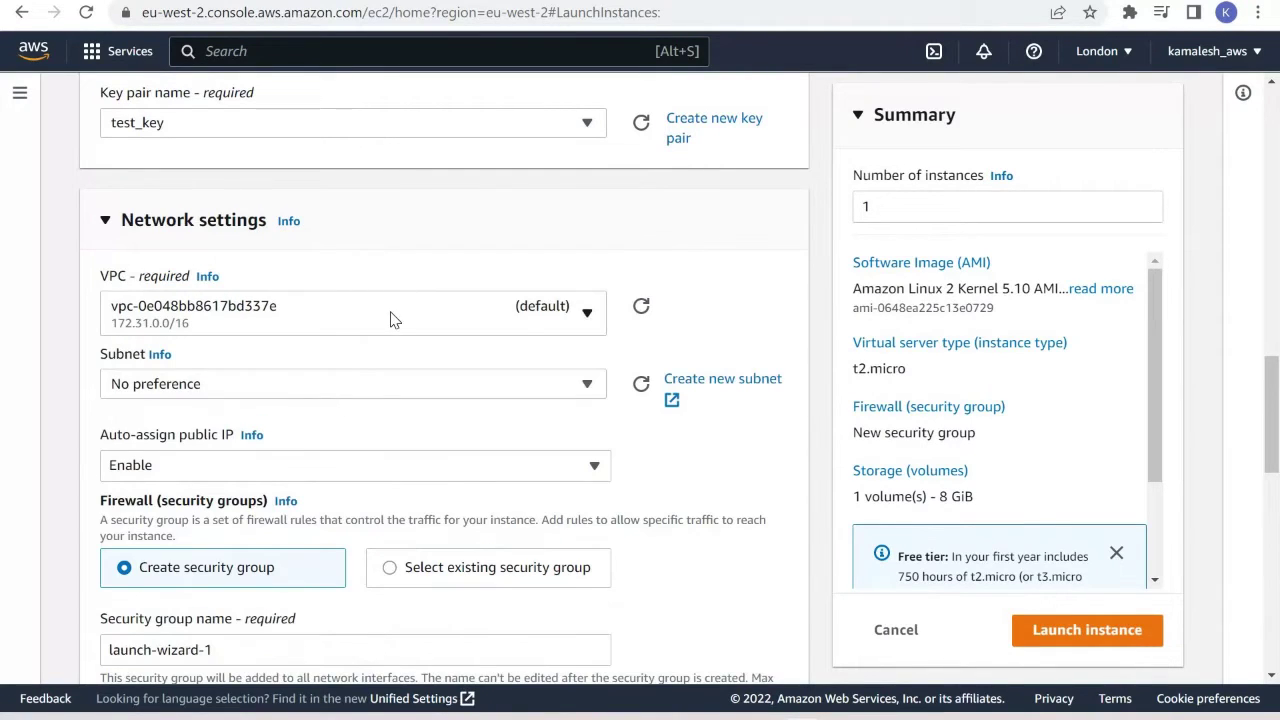
left_click(280, 323)
left_click(135, 235)
left_click(107, 222)
left_click(486, 309)
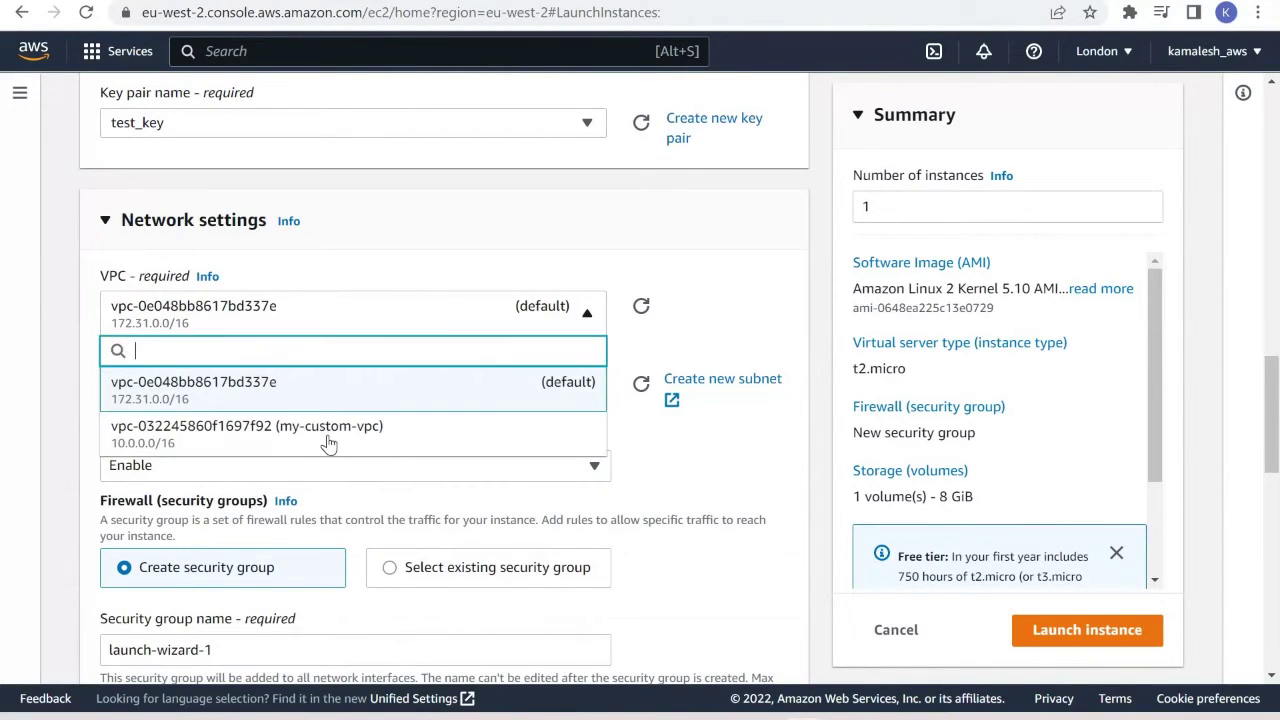
left_click(441, 433)
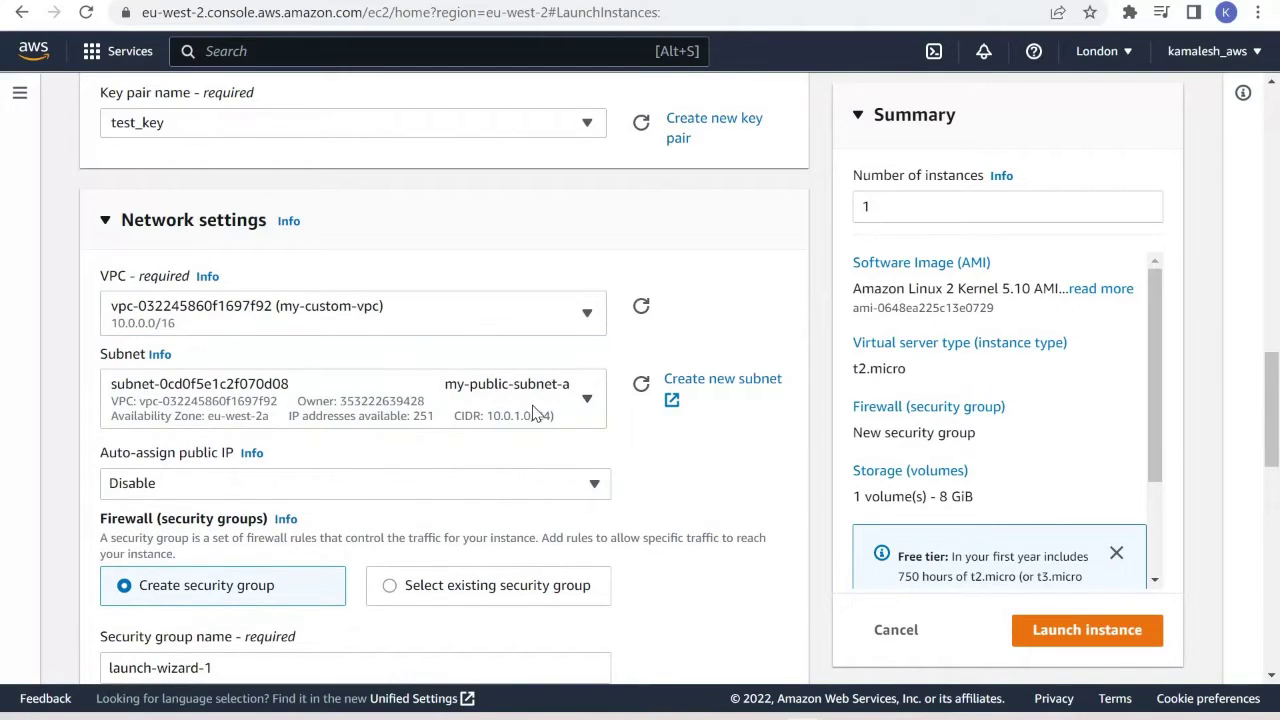
left_click(455, 403)
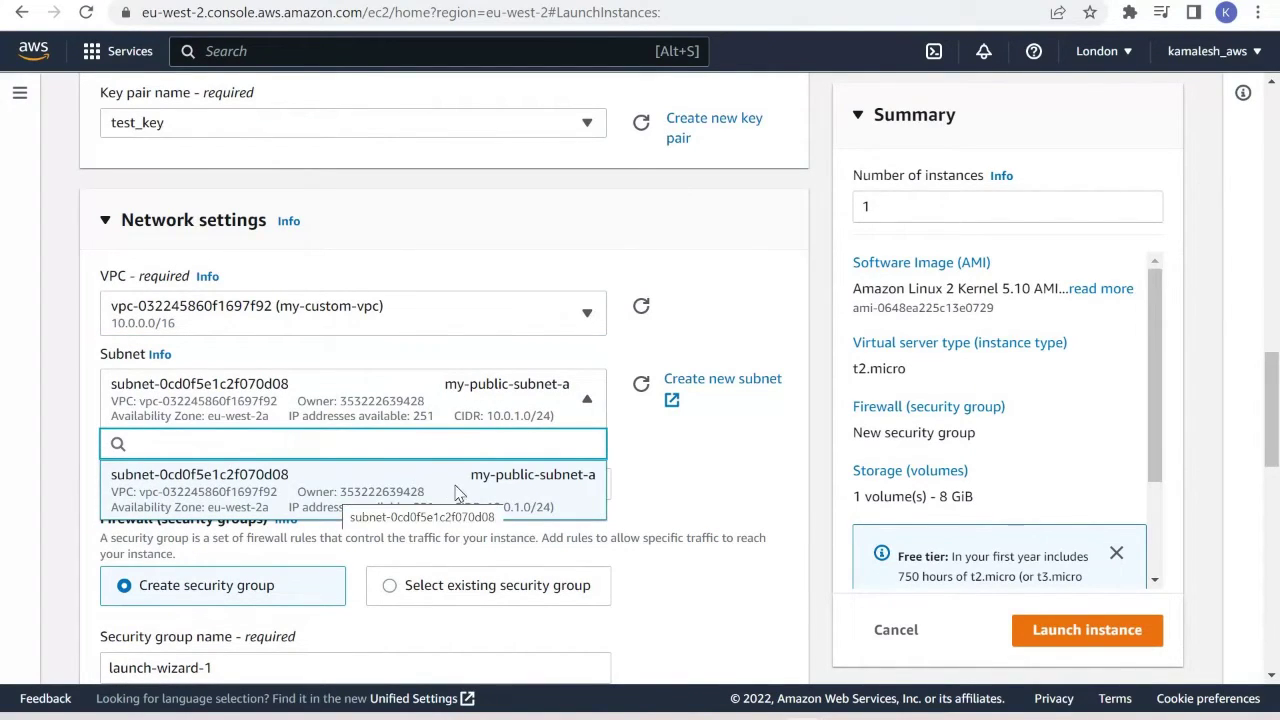
left_click(505, 395)
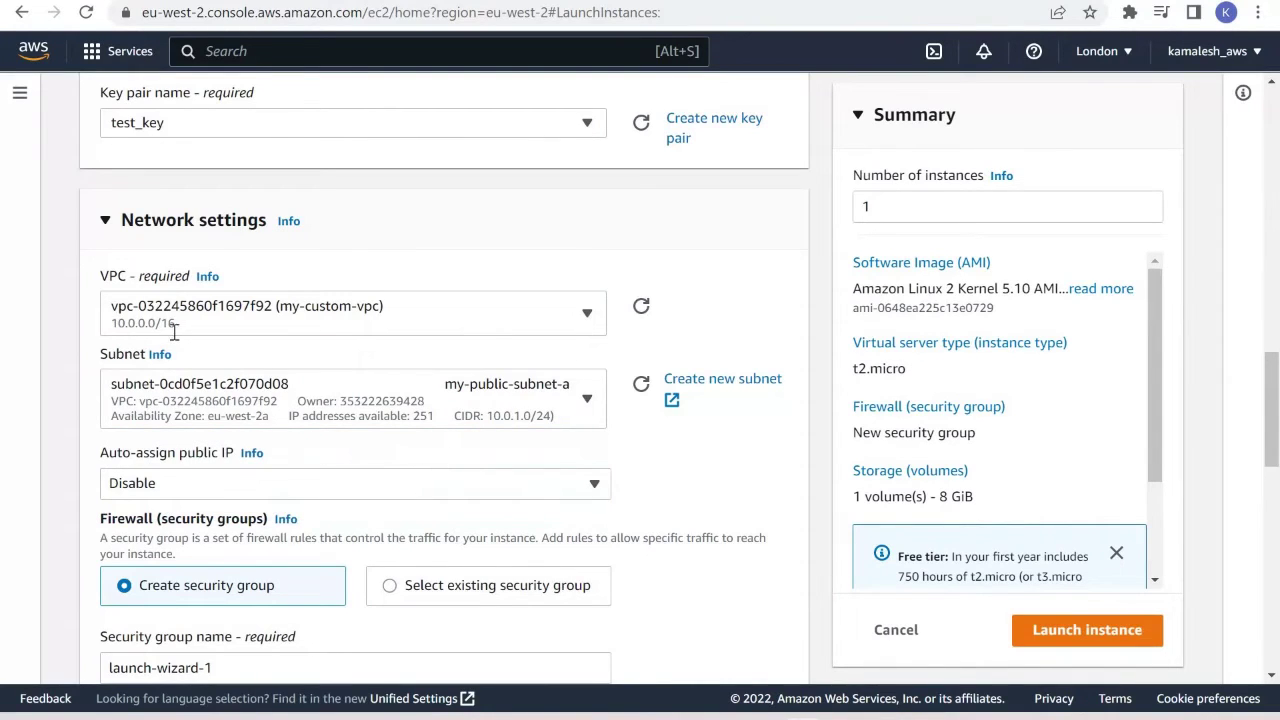
Enable automatic public IP assignment for the instance
scroll(160, 360, "down", 2)
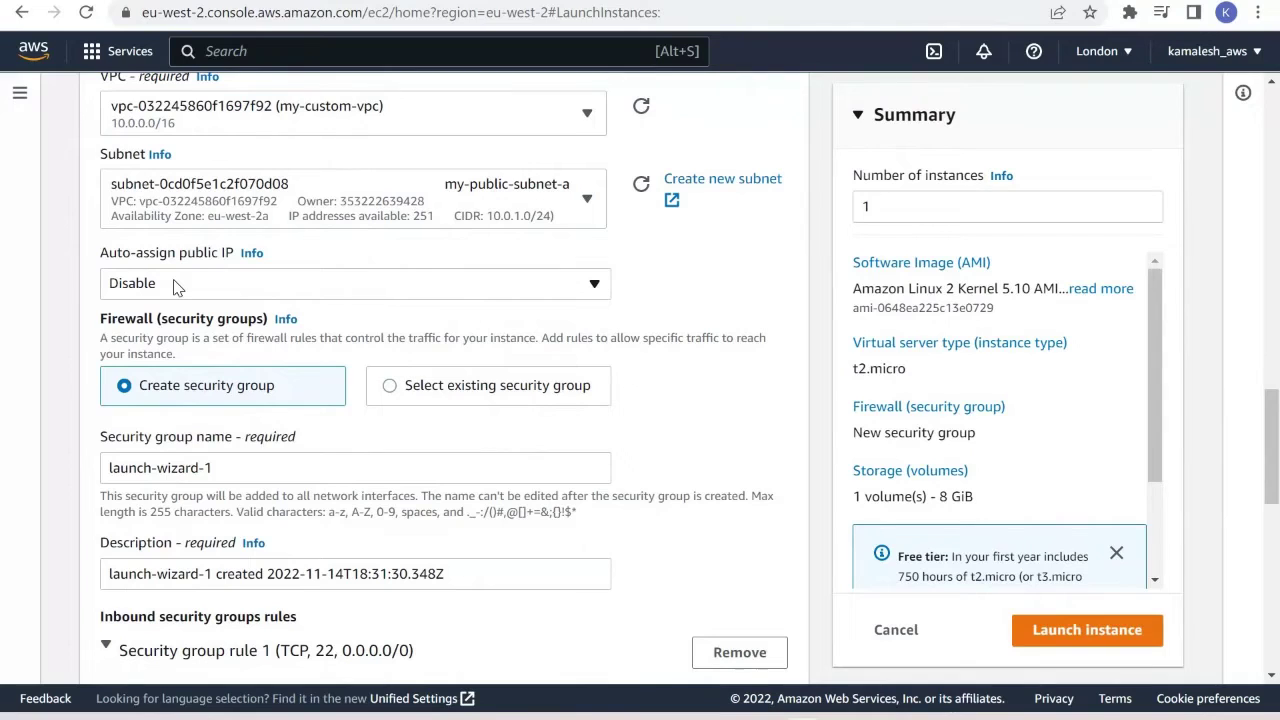
left_click(213, 294)
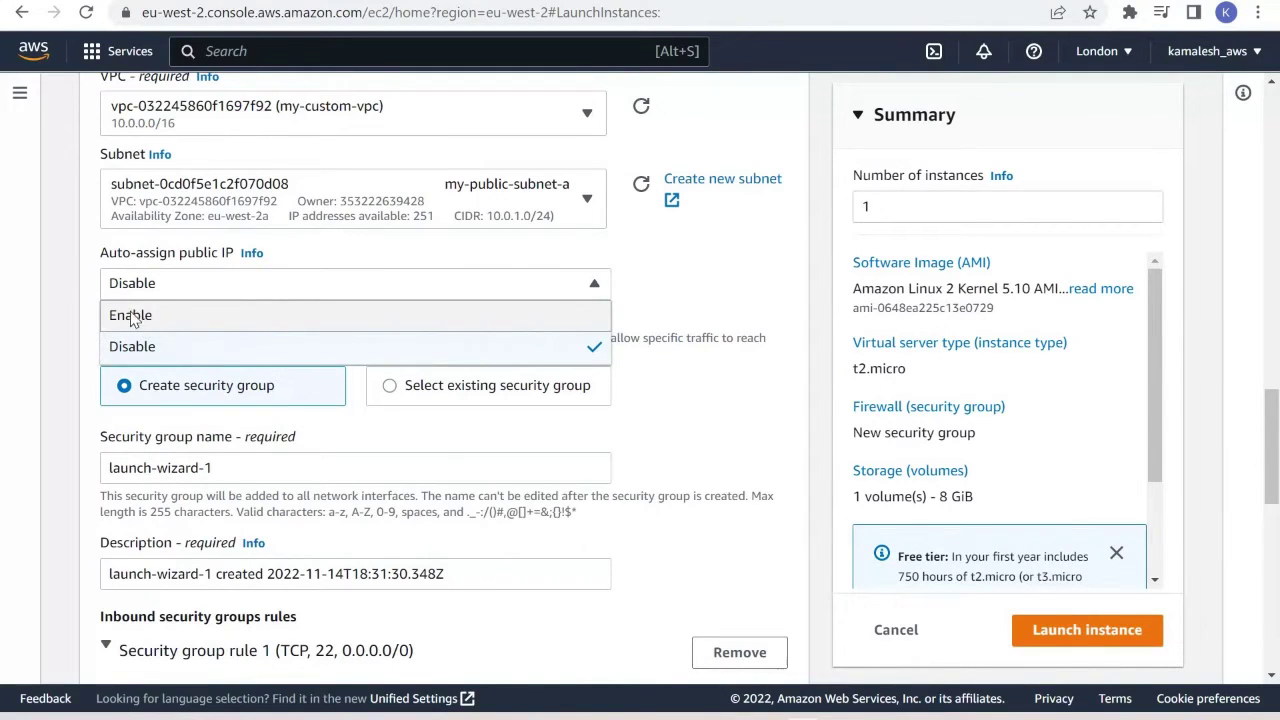
left_click(133, 312)
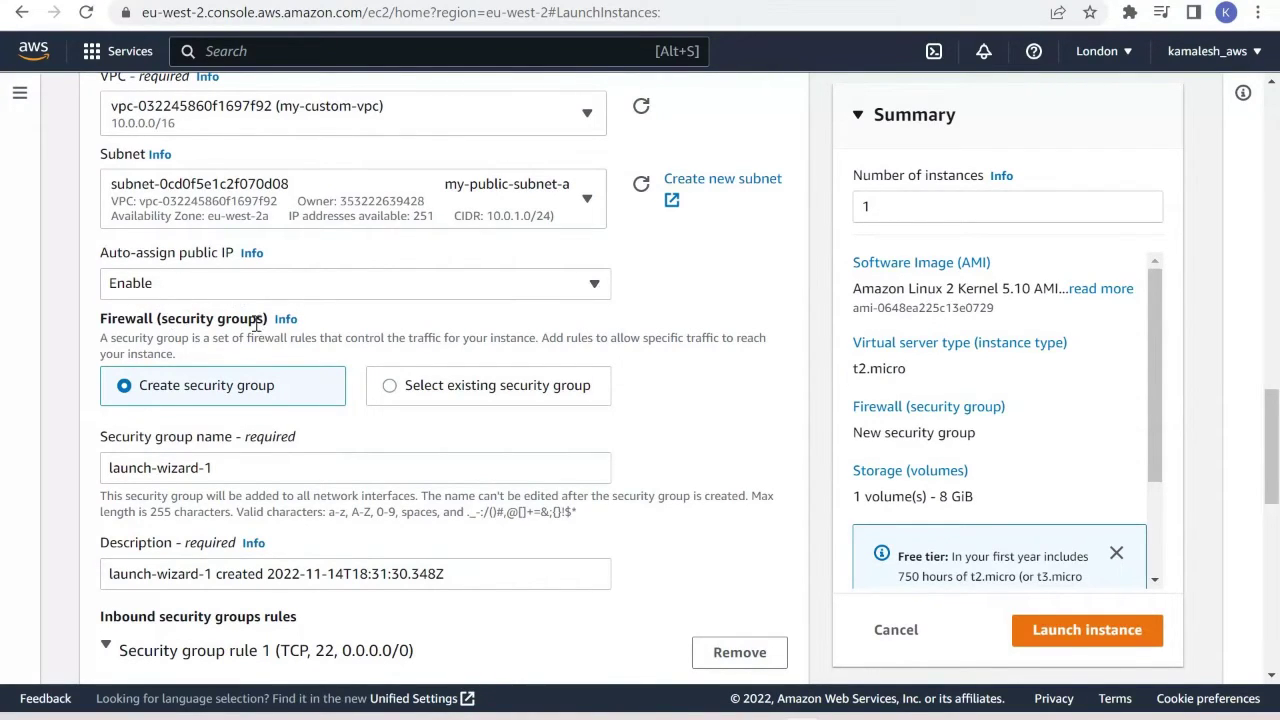
Review the new security group's SSH rule open to anywhere, keep the remaining defaults, and launch the instance
scroll(258, 518, "down", 3)
scroll(231, 263, "up", 1)
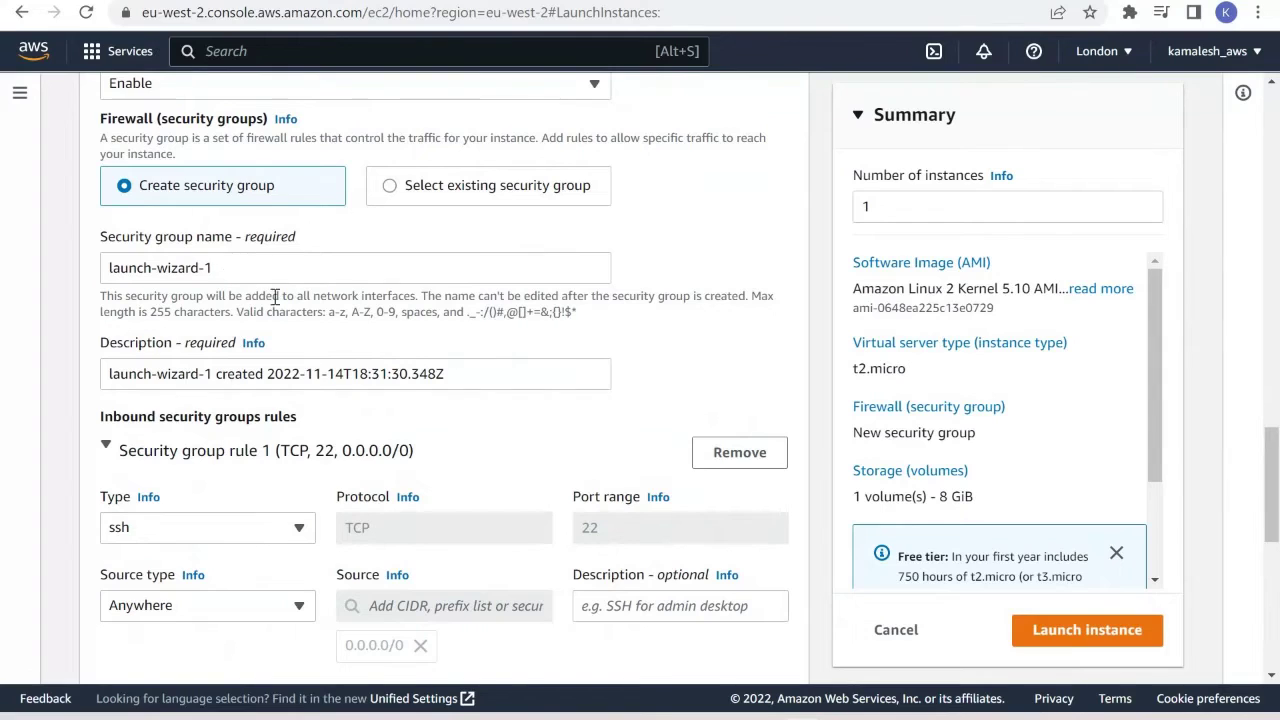
left_click(491, 370)
left_click_drag(136, 373, 674, 371)
left_click(674, 371)
scroll(171, 276, "down", 2)
scroll(314, 358, "up", 2)
scroll(137, 340, "down", 2)
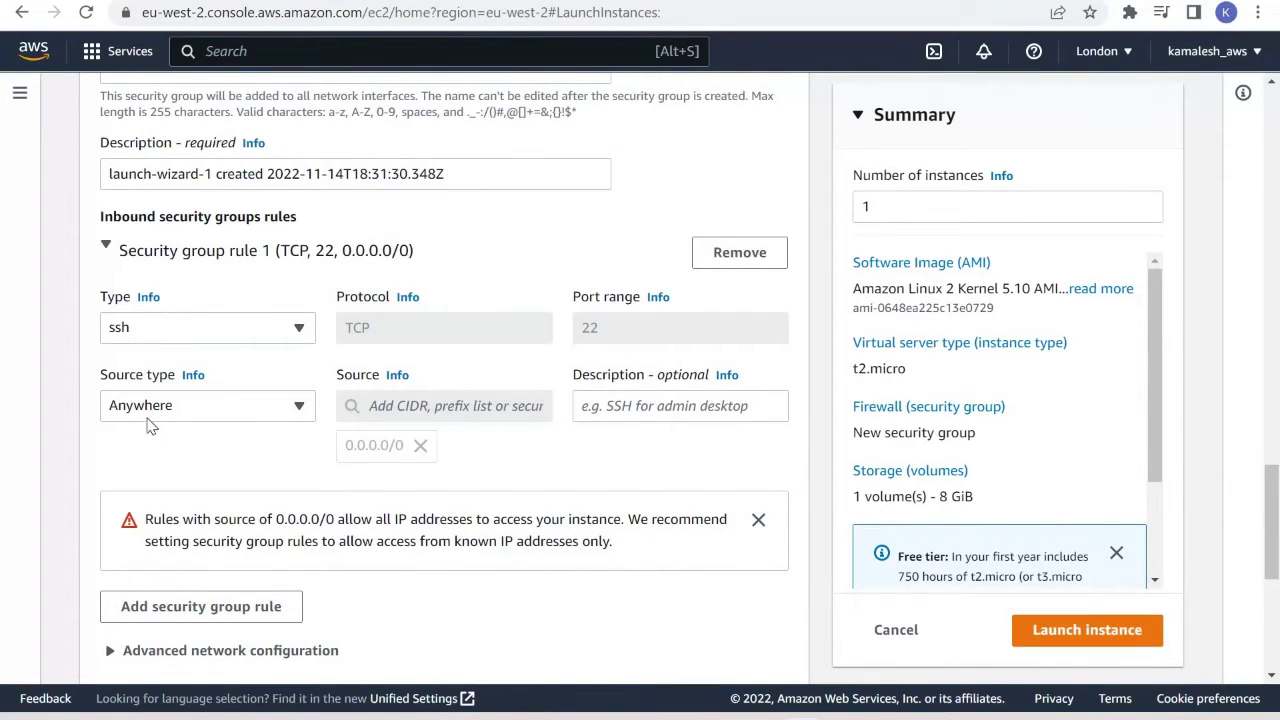
scroll(570, 250, "down", 1)
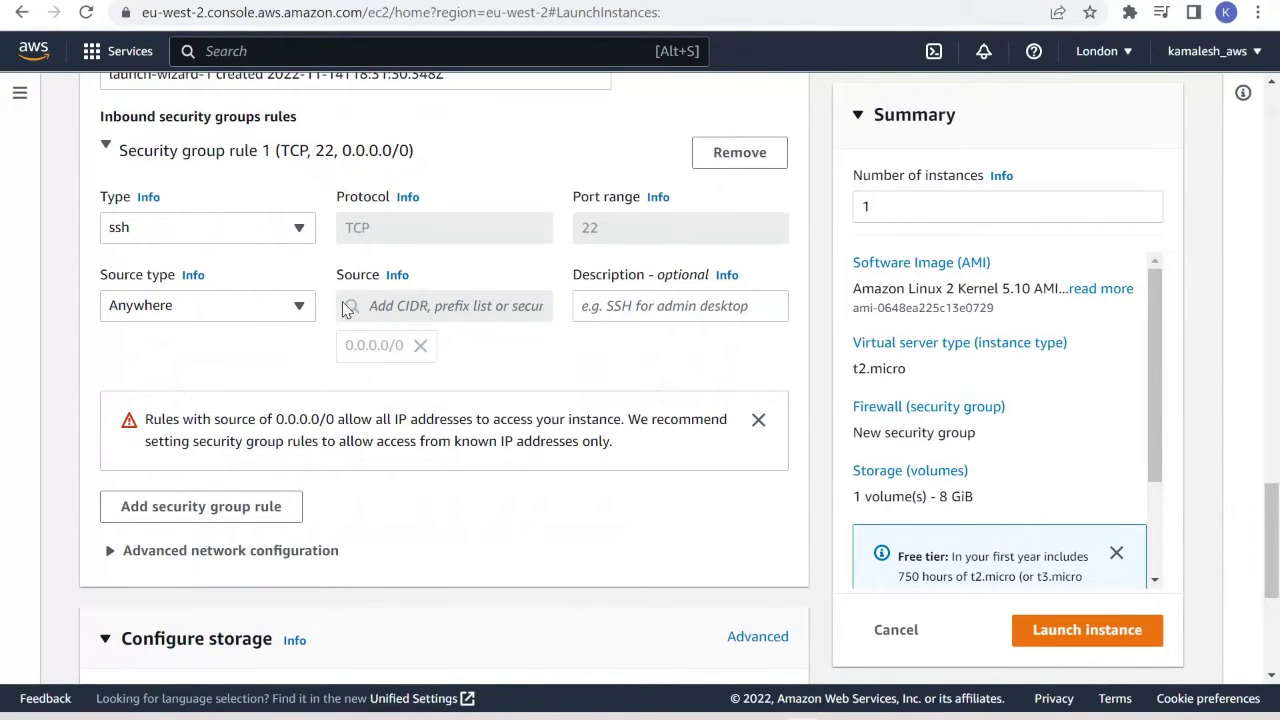
scroll(377, 360, "down", 3)
scroll(340, 372, "down", 1)
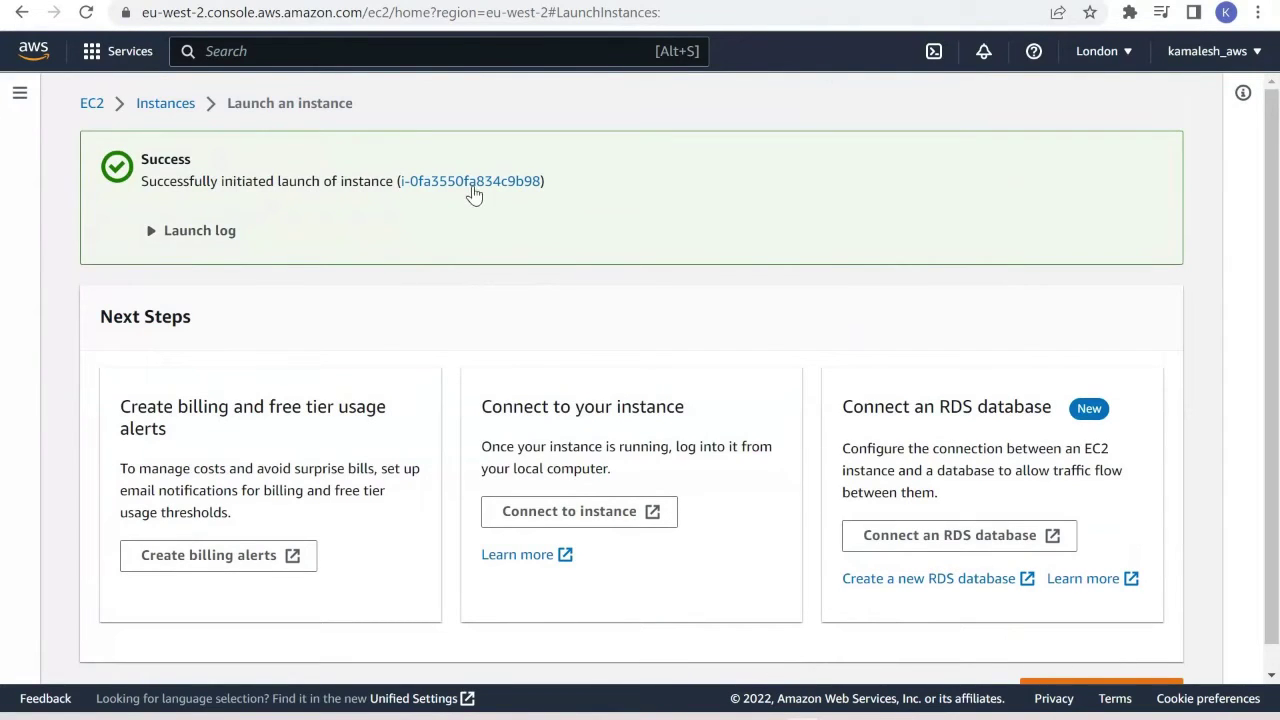
Open the launched webserver instance and check its IP addresses and VPC in the networking details
left_click(474, 190)
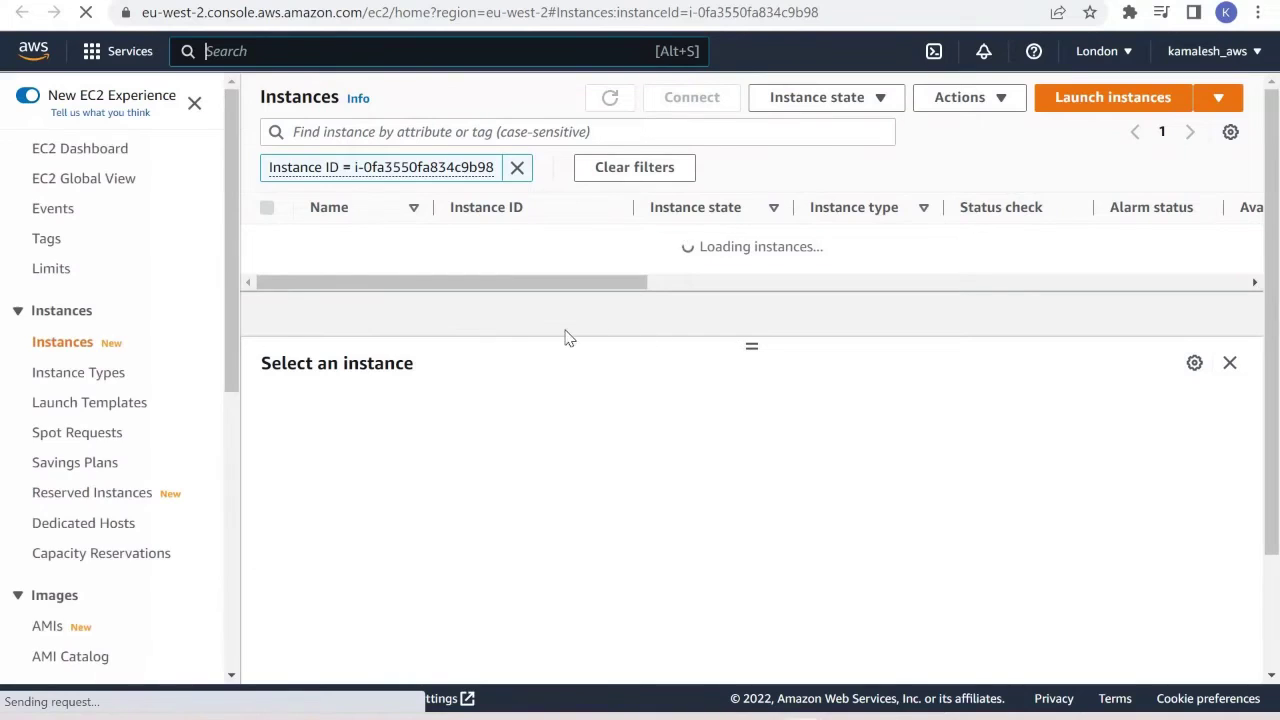
left_click(267, 241)
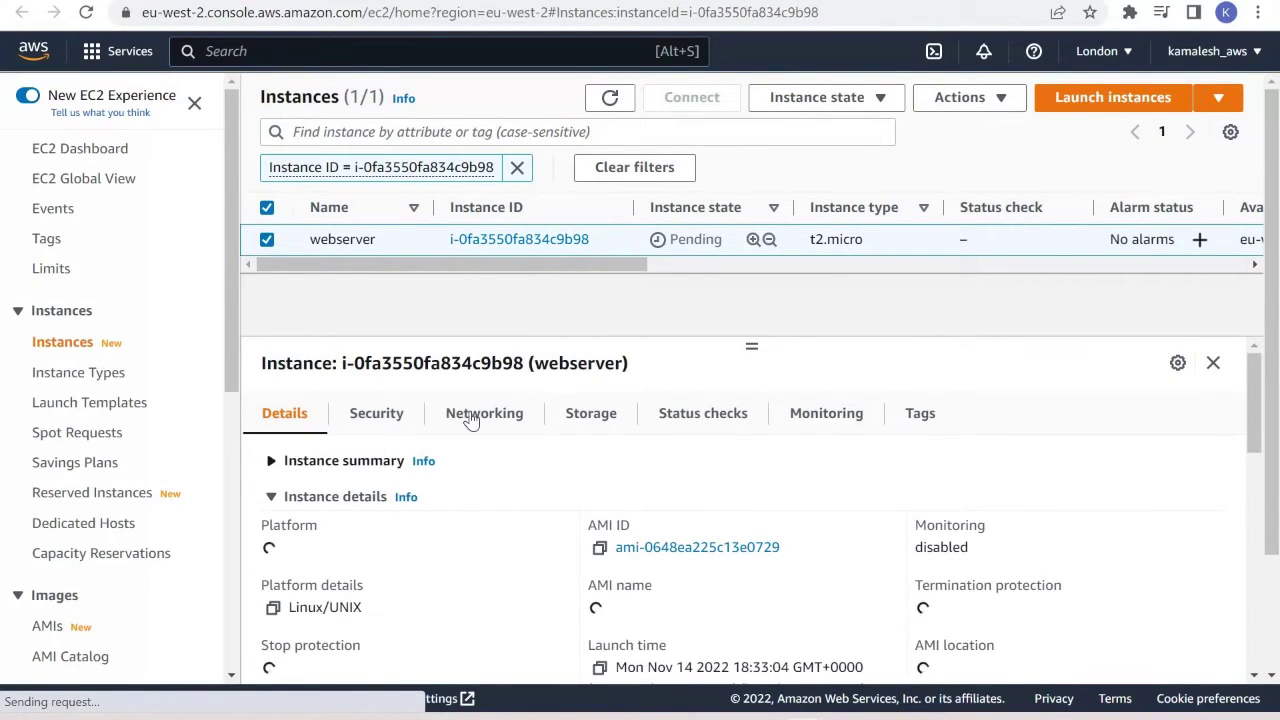
left_click(484, 413)
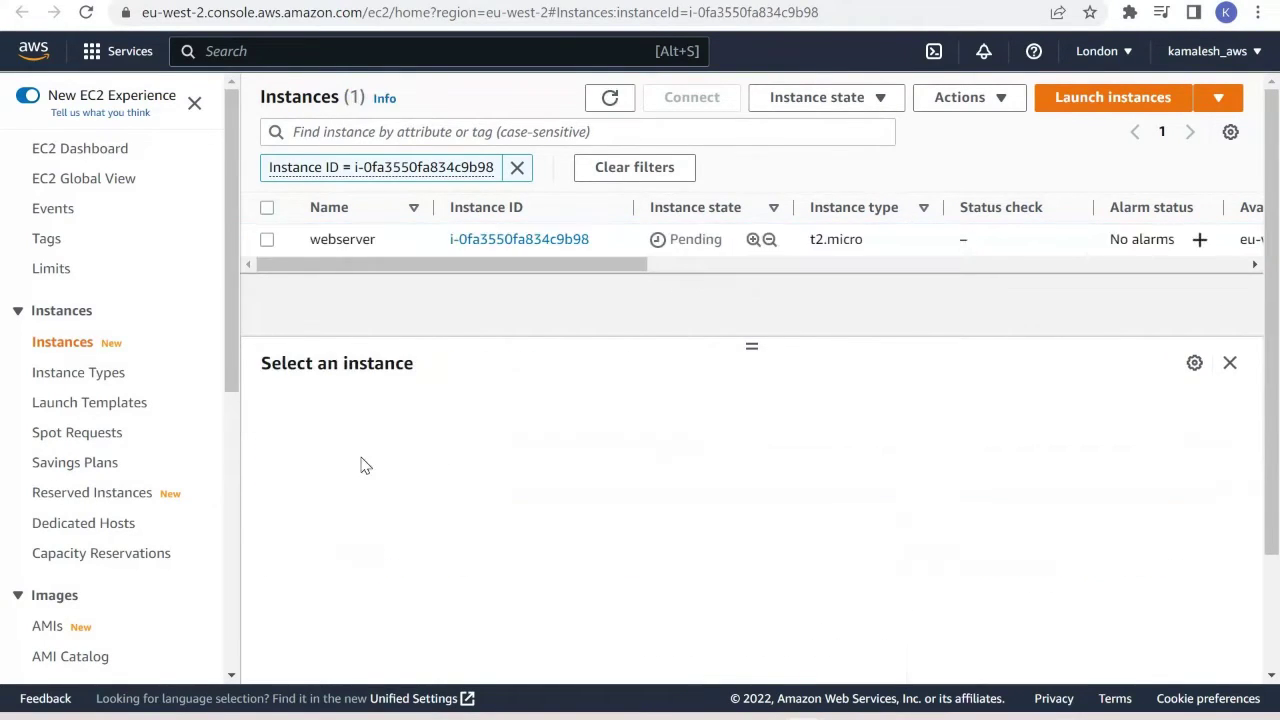
left_click(267, 240)
left_click(475, 413)
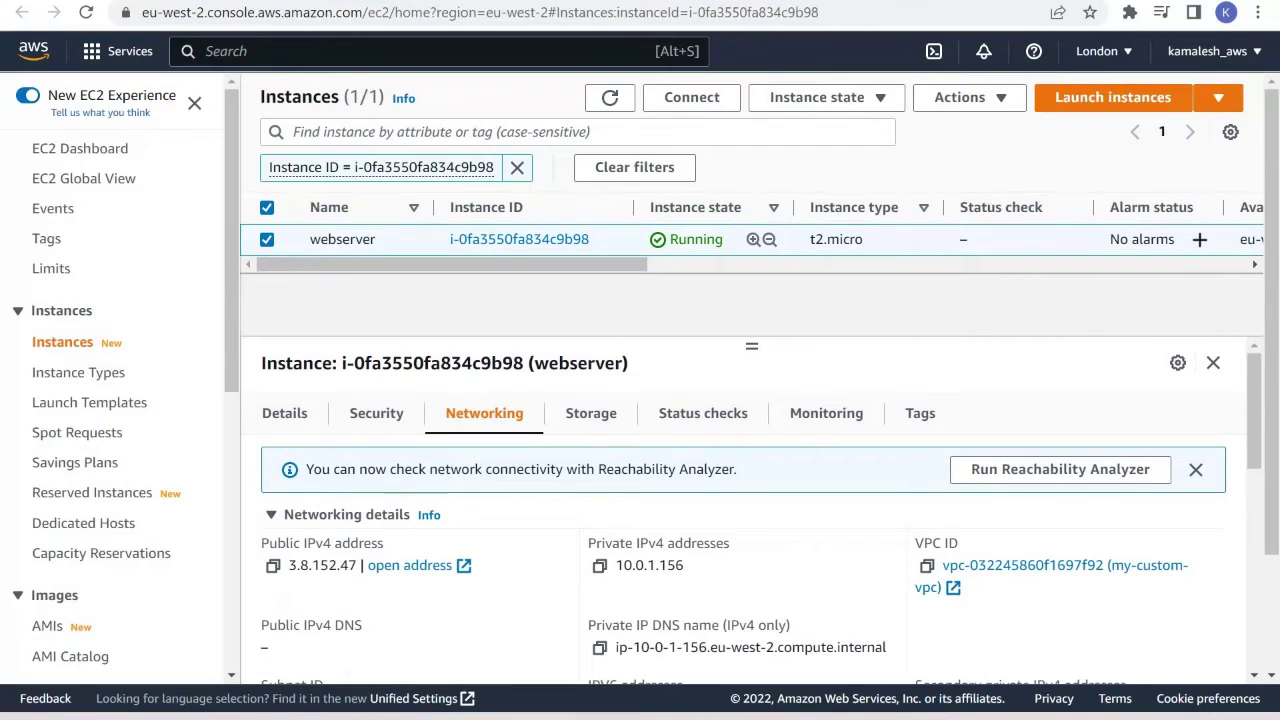
Open PuTTY and enter the webserver instance's public IPv4 address 3.8.152.47 as the host name
key("super")
type("putty")
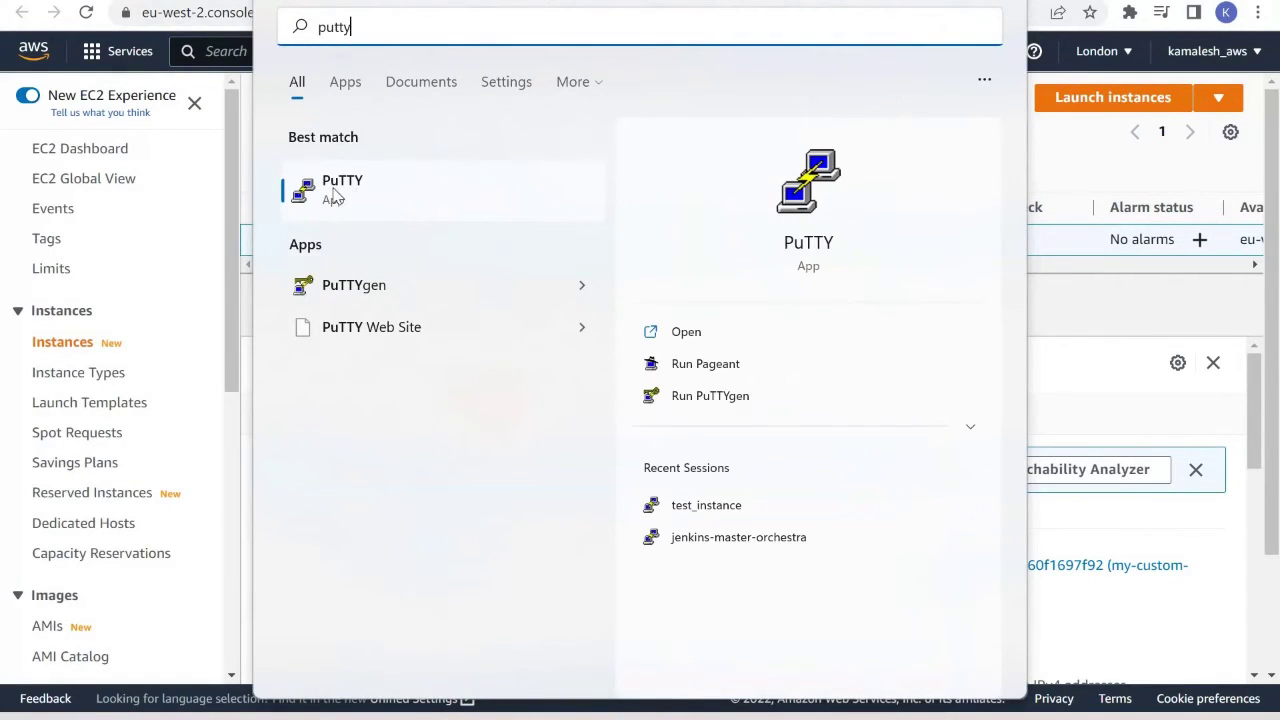
left_click(335, 198)
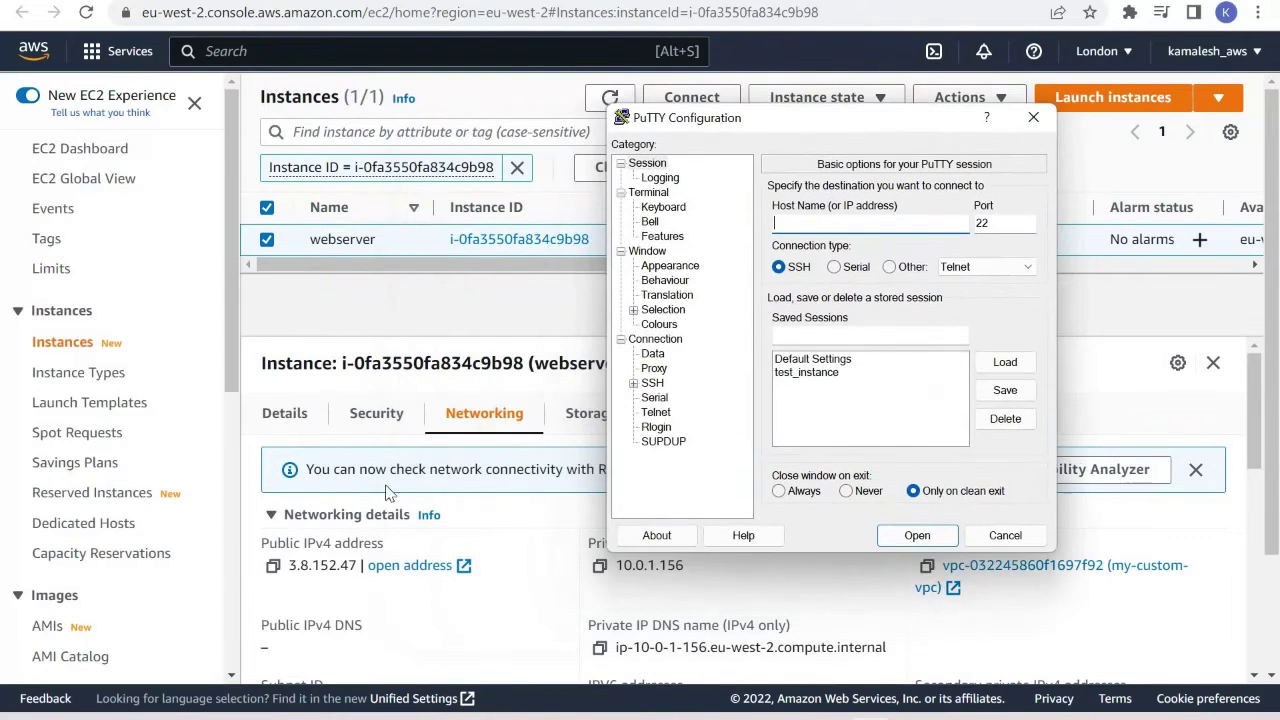
left_click(273, 566)
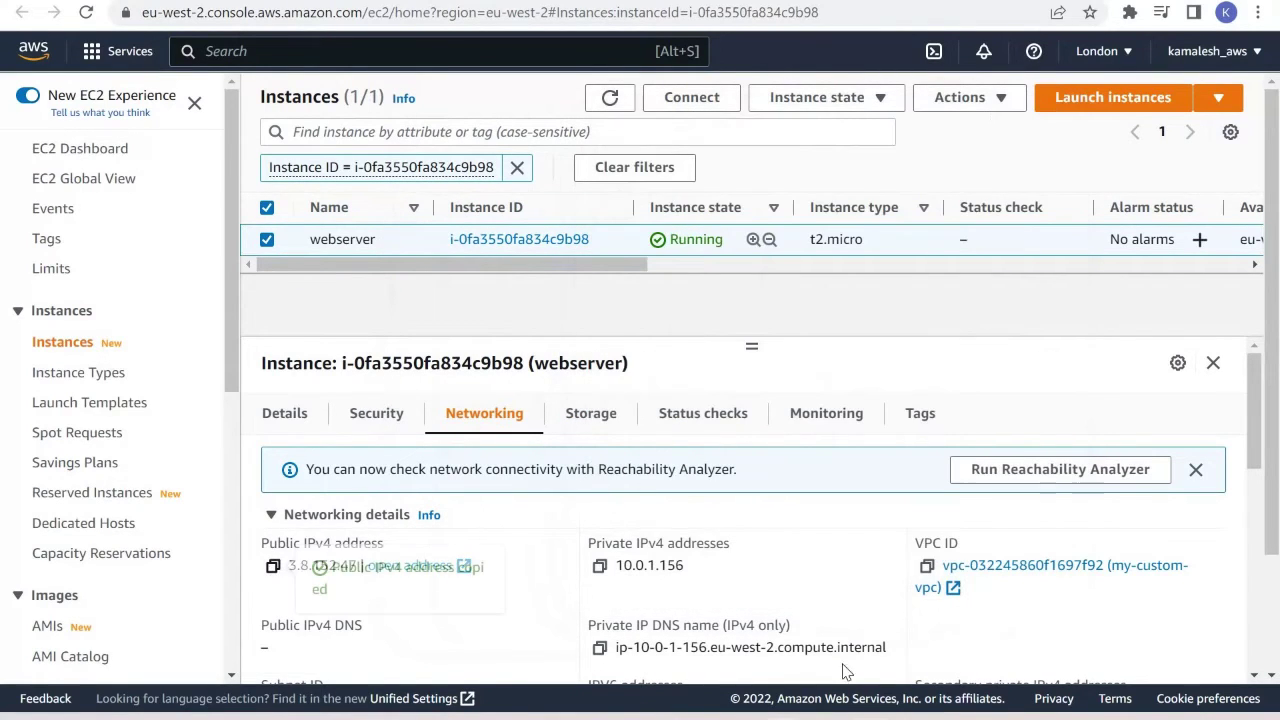
key("alt+Tab")
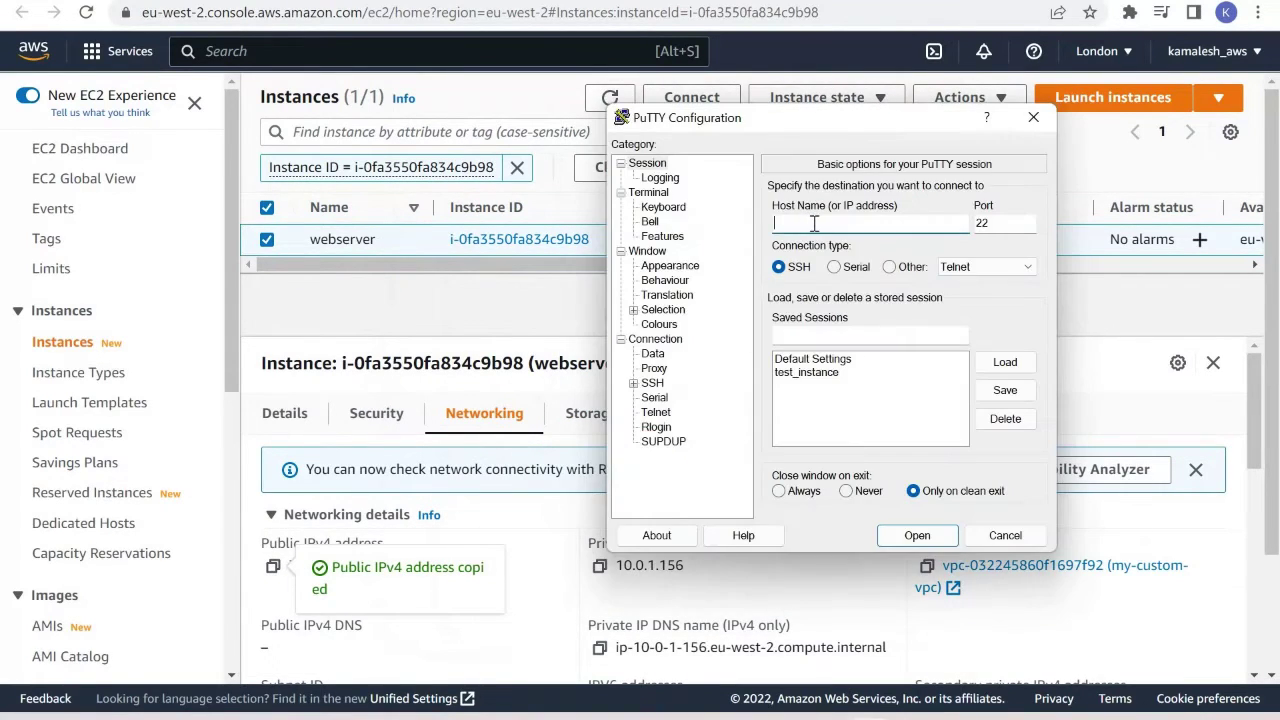
key("ctrl+v")
Set the PuTTY session's auto-login username to ec2-user
left_click(652, 354)
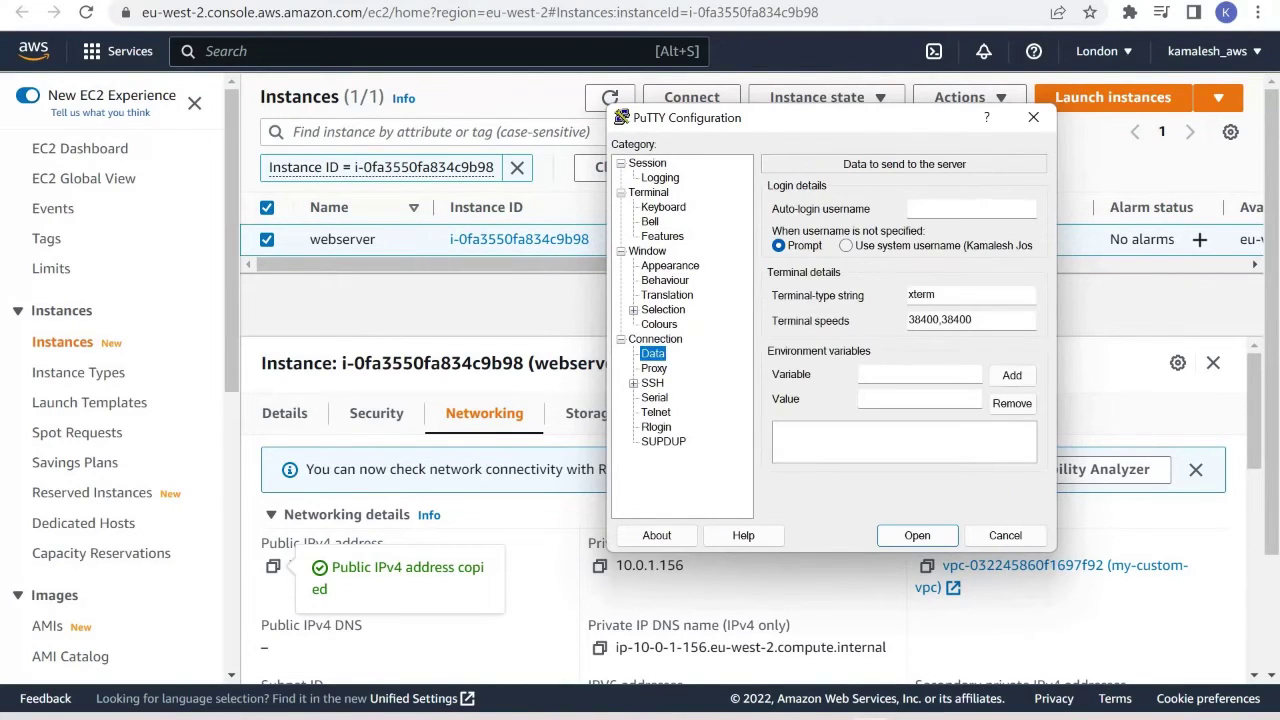
left_click(970, 208)
type("ec")
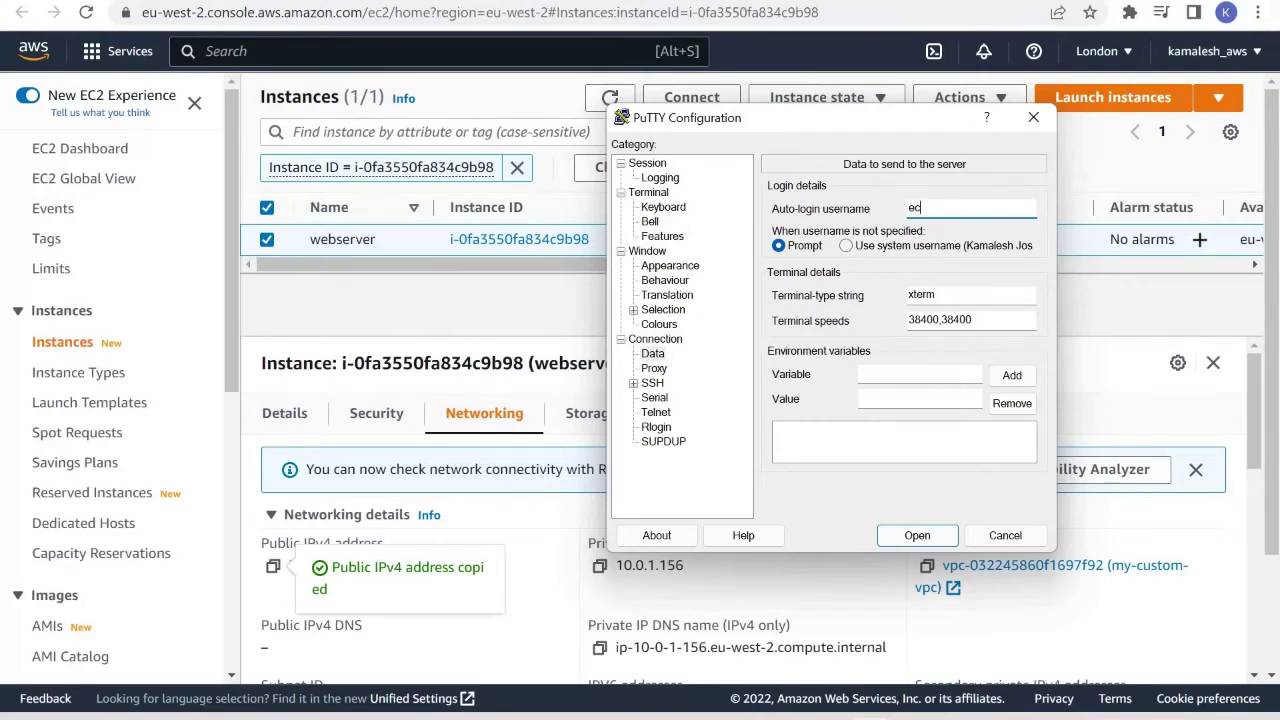
type("2-user")
double_click(931, 207)
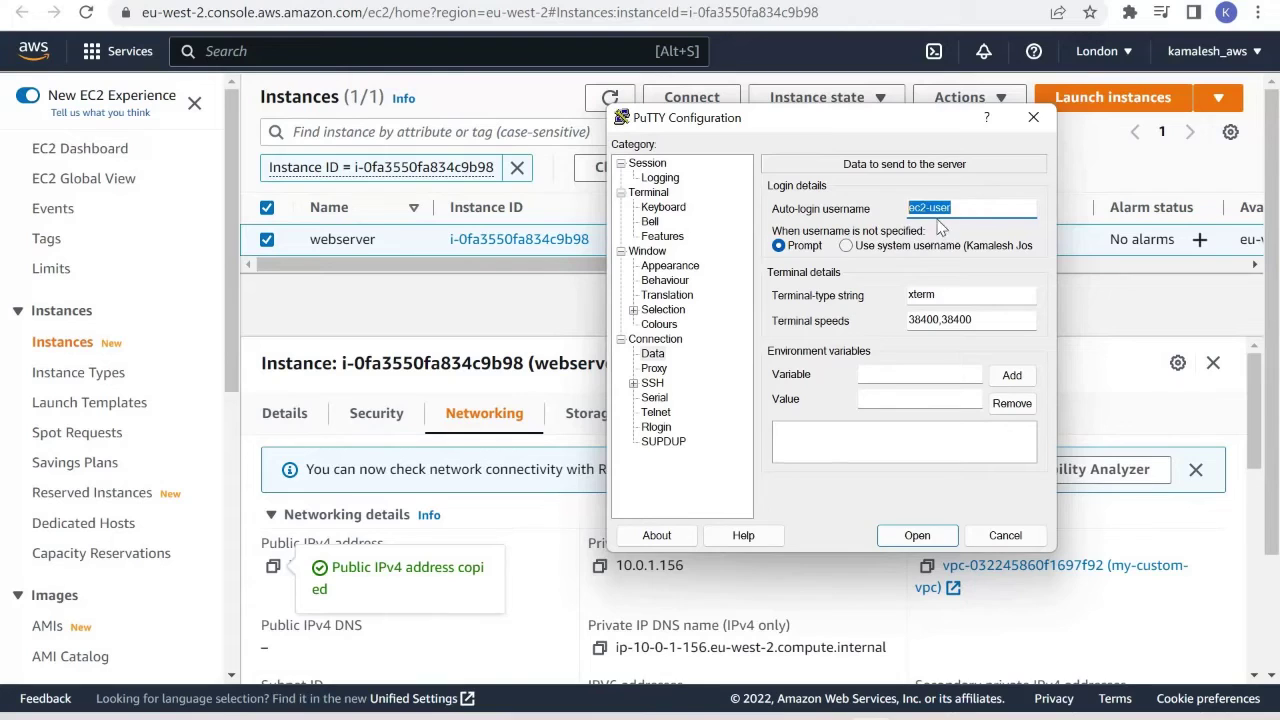
Choose test_key.ppk from the Documents folder as the SSH private key file and start the connection
left_click(633, 383)
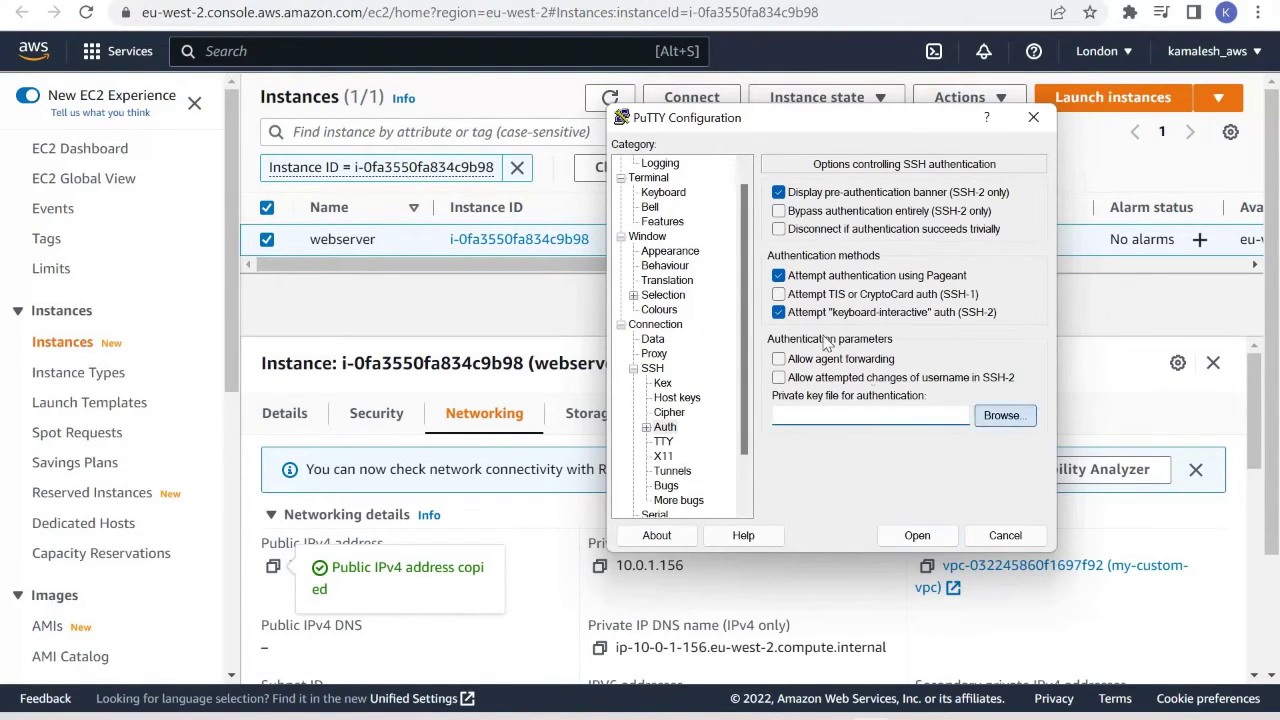
left_click(1003, 415)
left_click(850, 374)
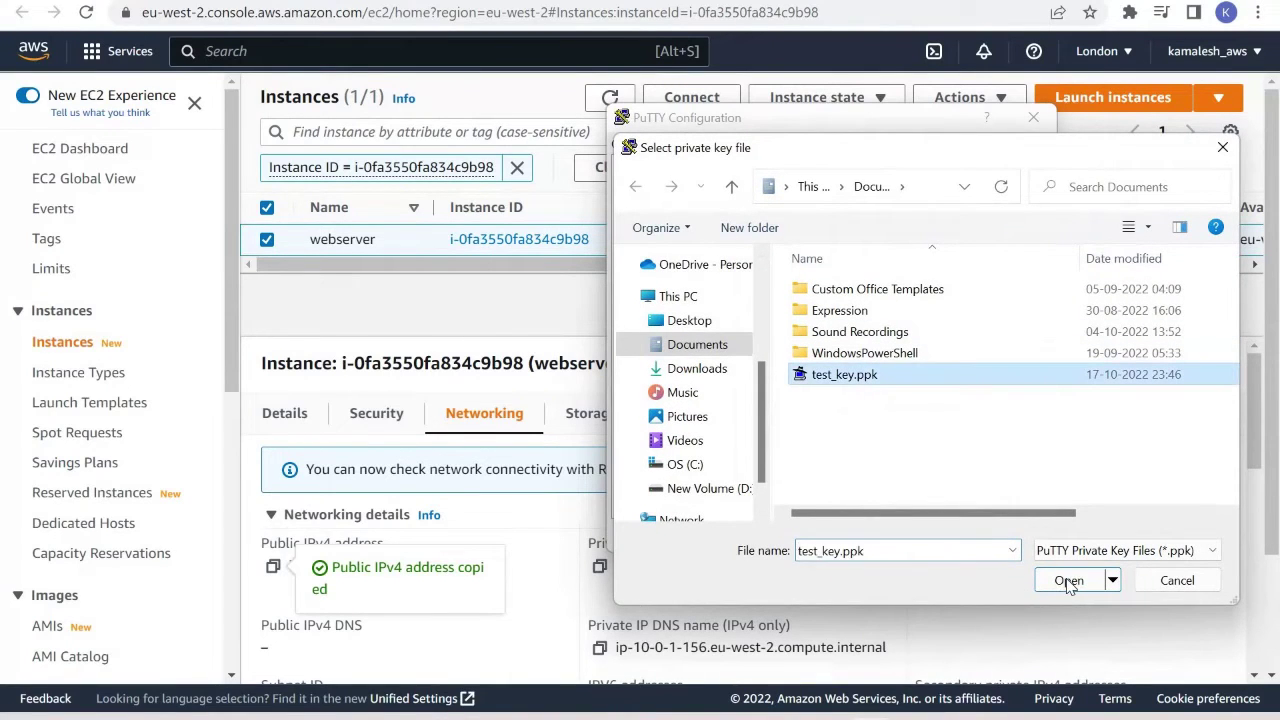
key("Return")
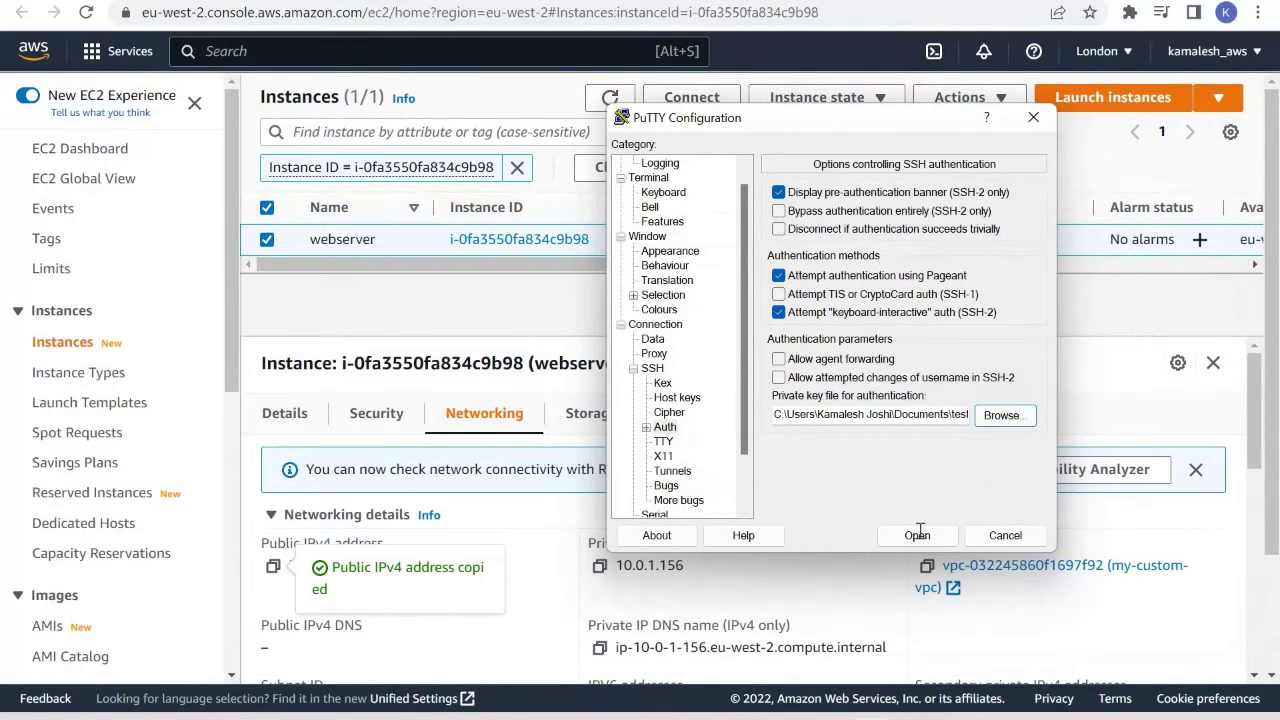
left_click(917, 536)
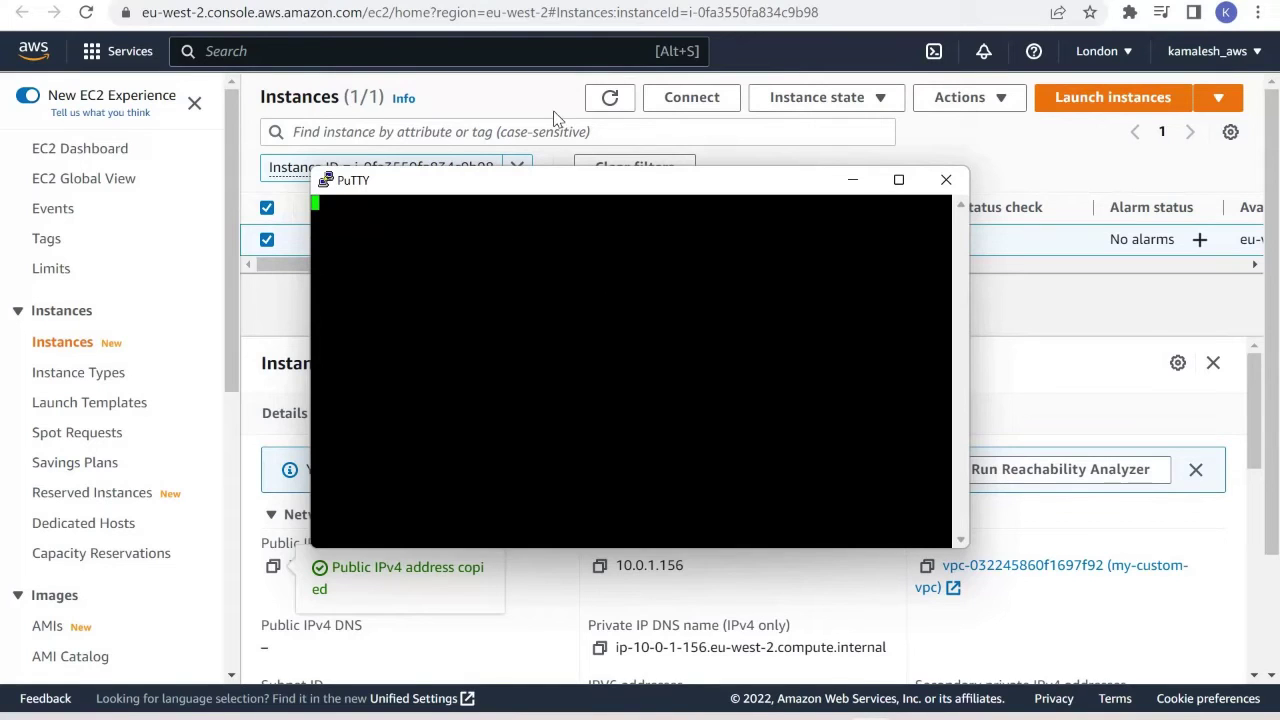
Refresh the EC2 instance list to check the webserver's status during the connection attempt, and end the PuTTY session
left_click(610, 97)
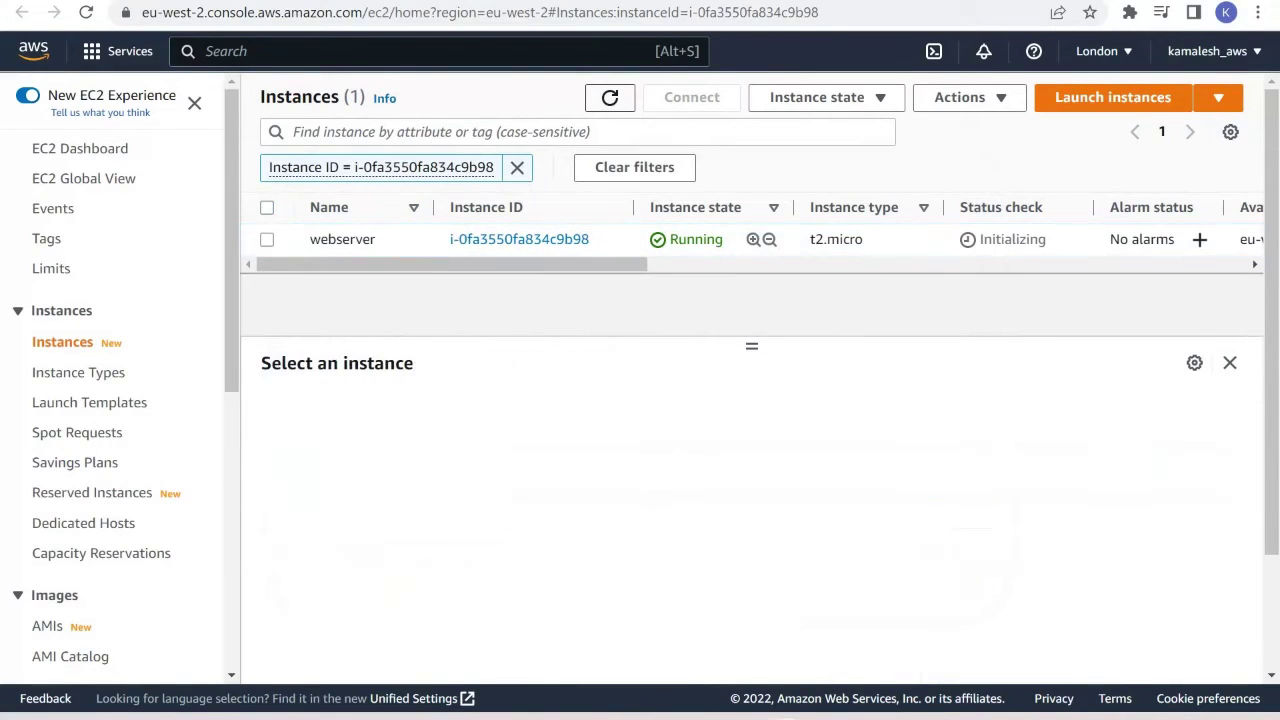
key("alt+Tab")
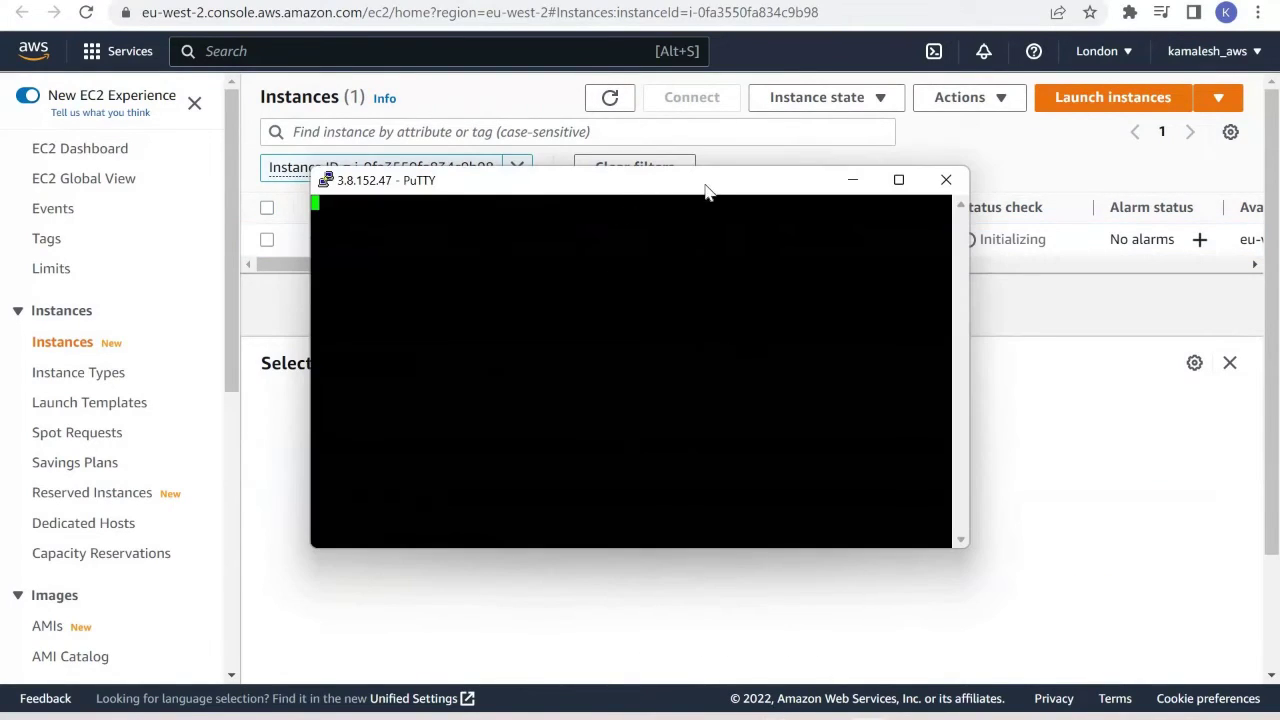
left_click_drag(706, 186, 783, 183)
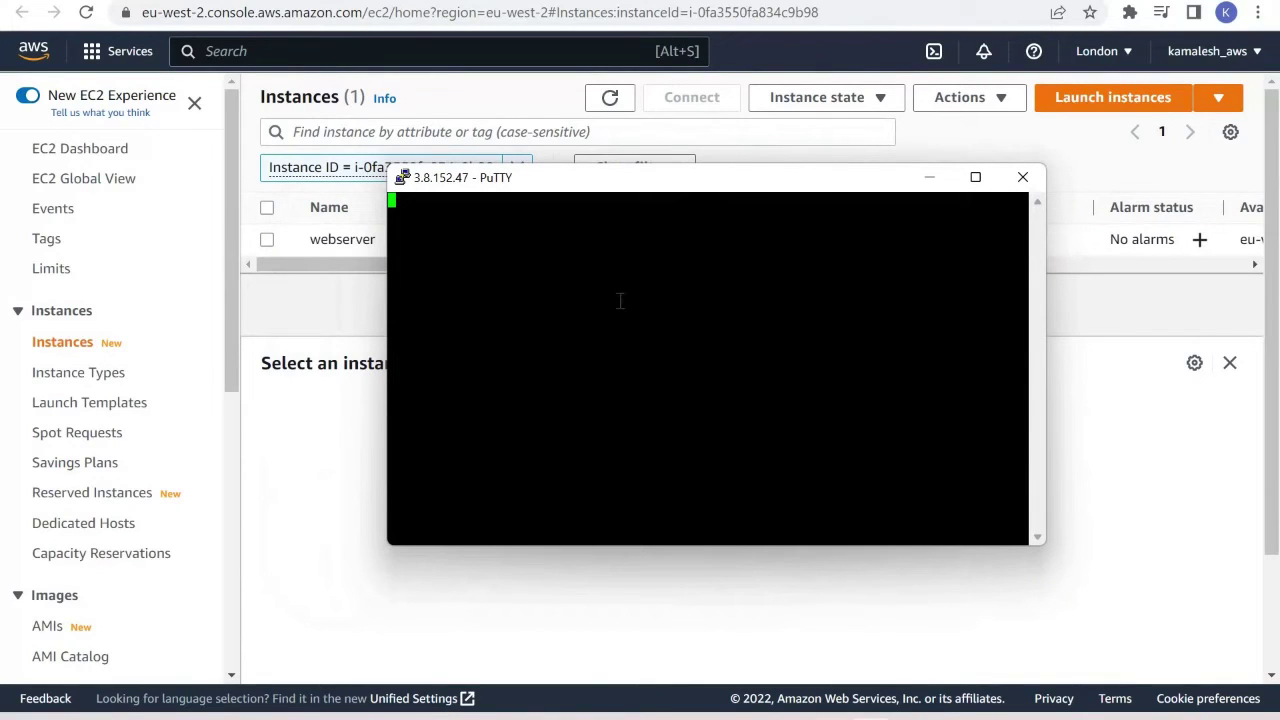
left_click_drag(521, 172, 431, 276)
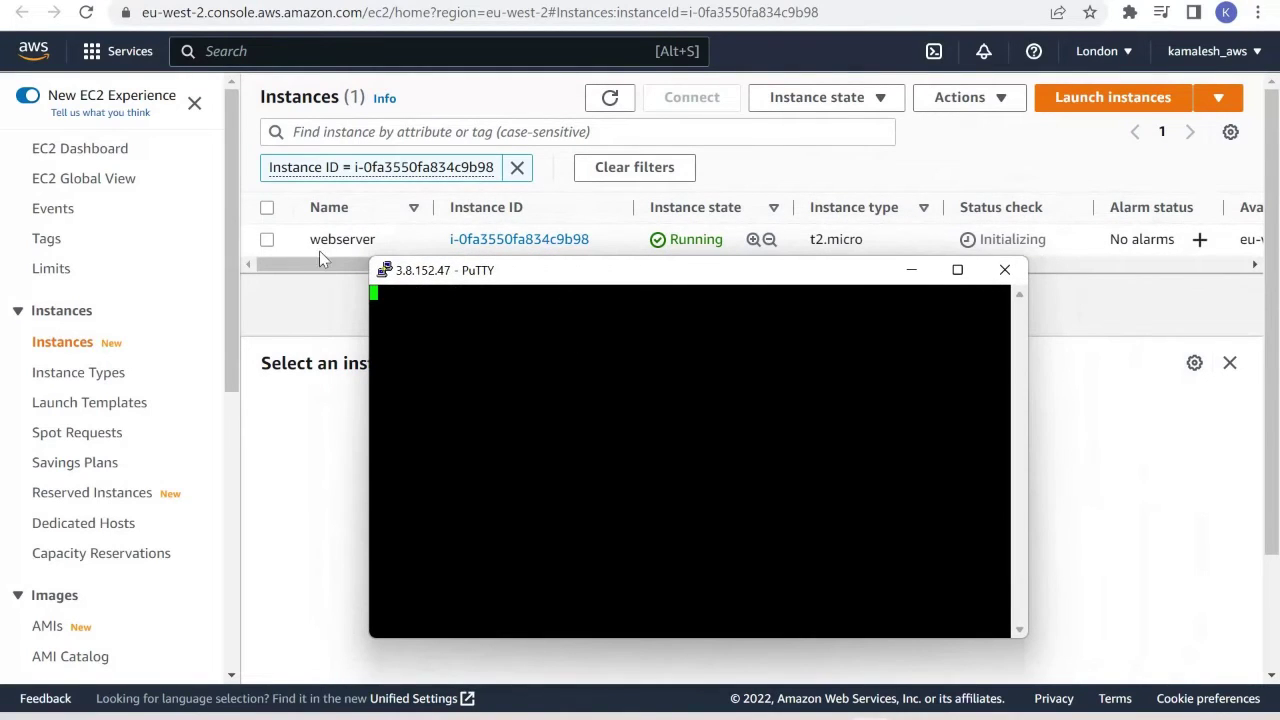
left_click_drag(628, 270, 620, 221)
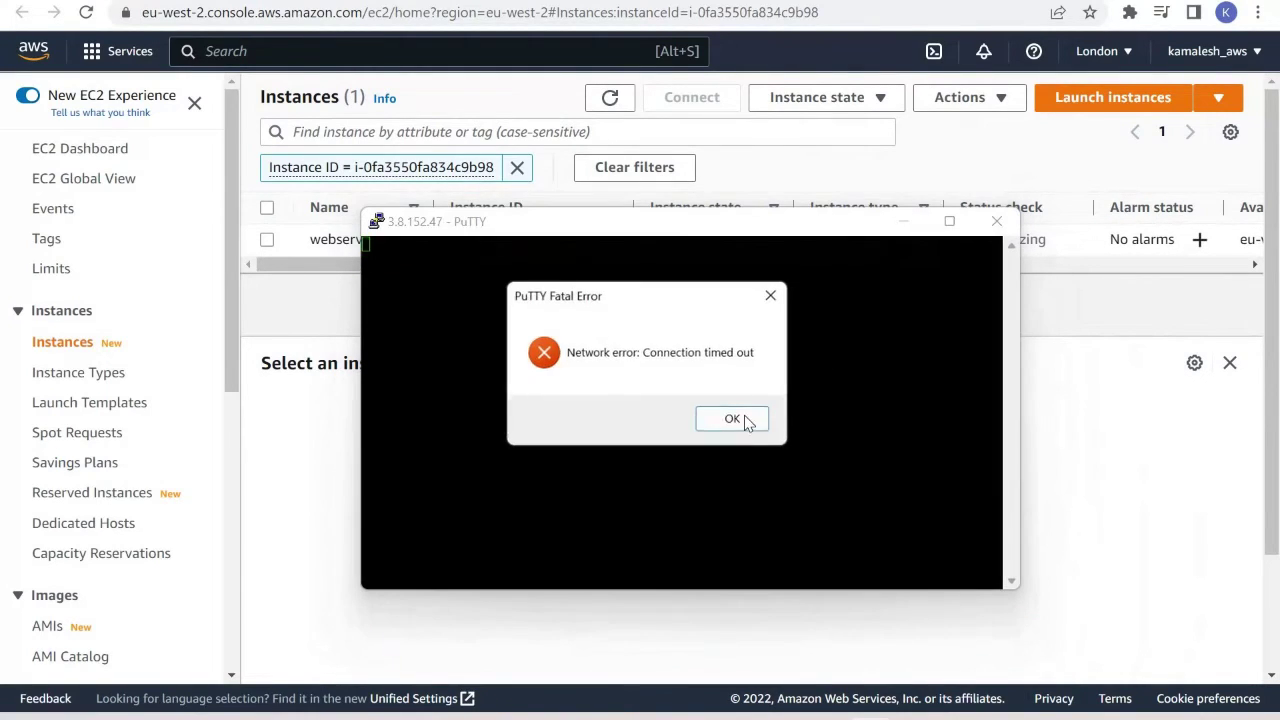
key("Return")
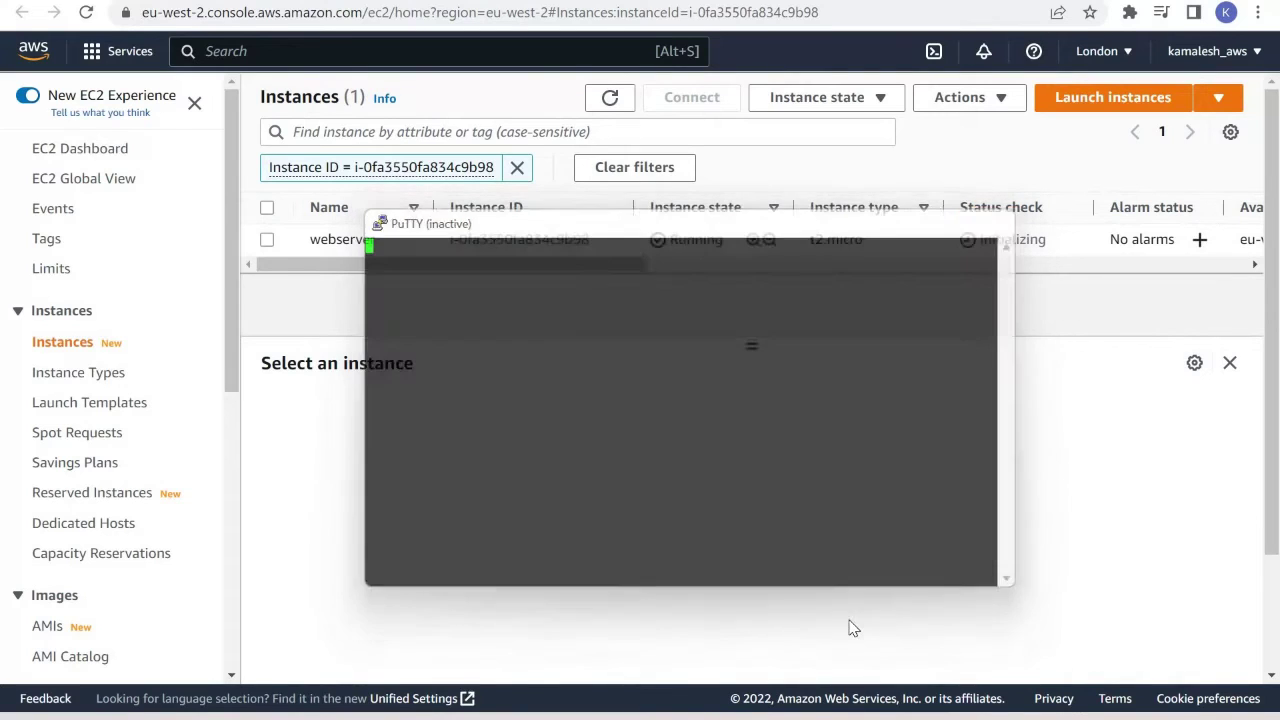
Reopen PuTTY and enter the webserver's copied public IPv4 address as the host name again
key("super")
type("putty")
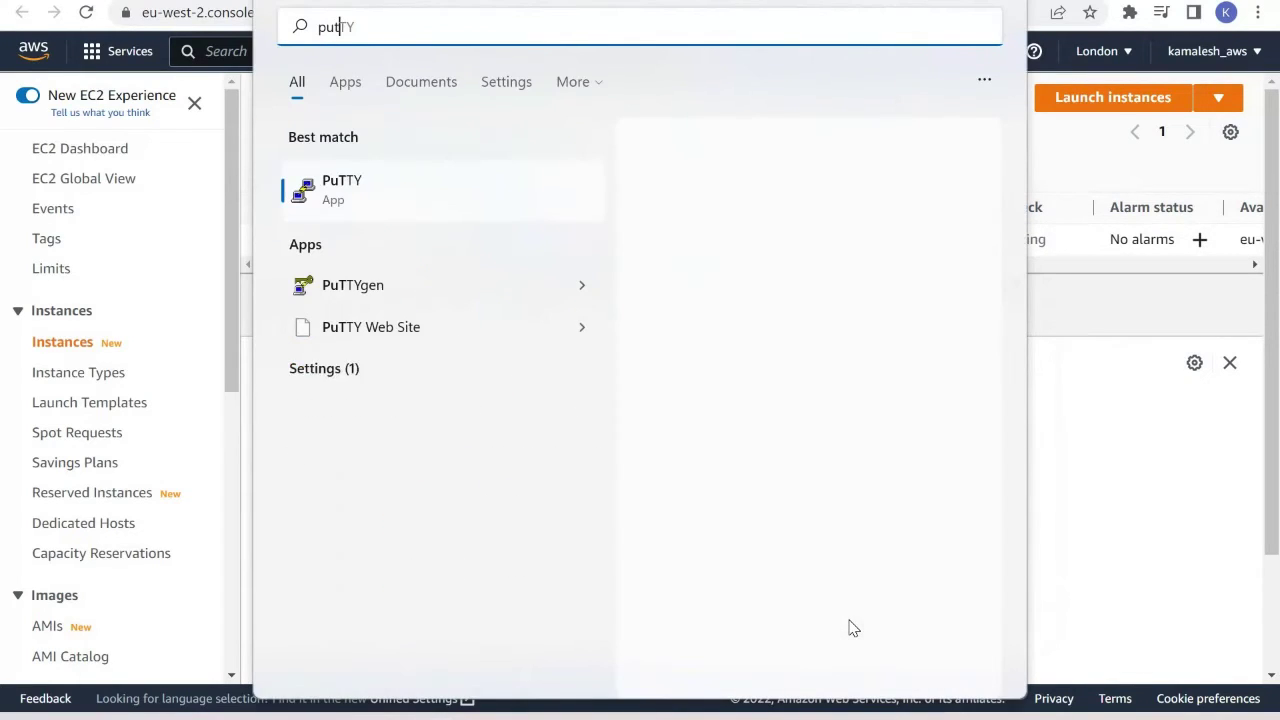
left_click(401, 191)
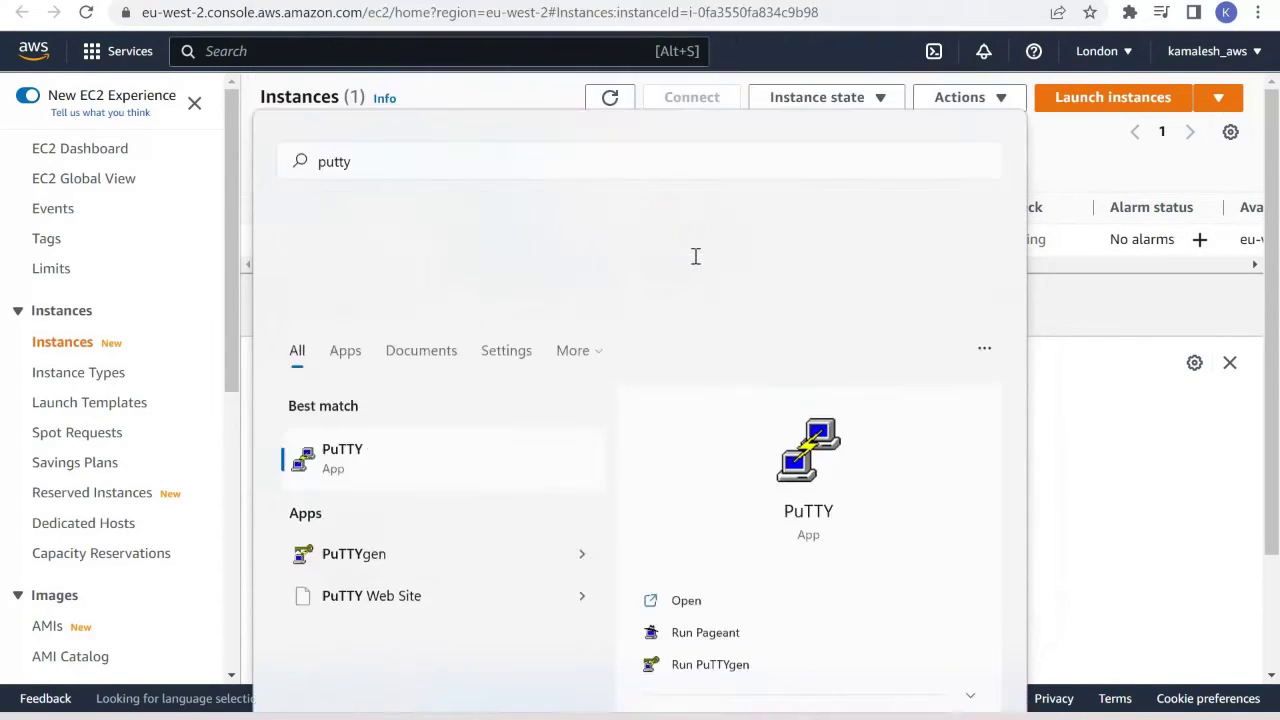
left_click(267, 240)
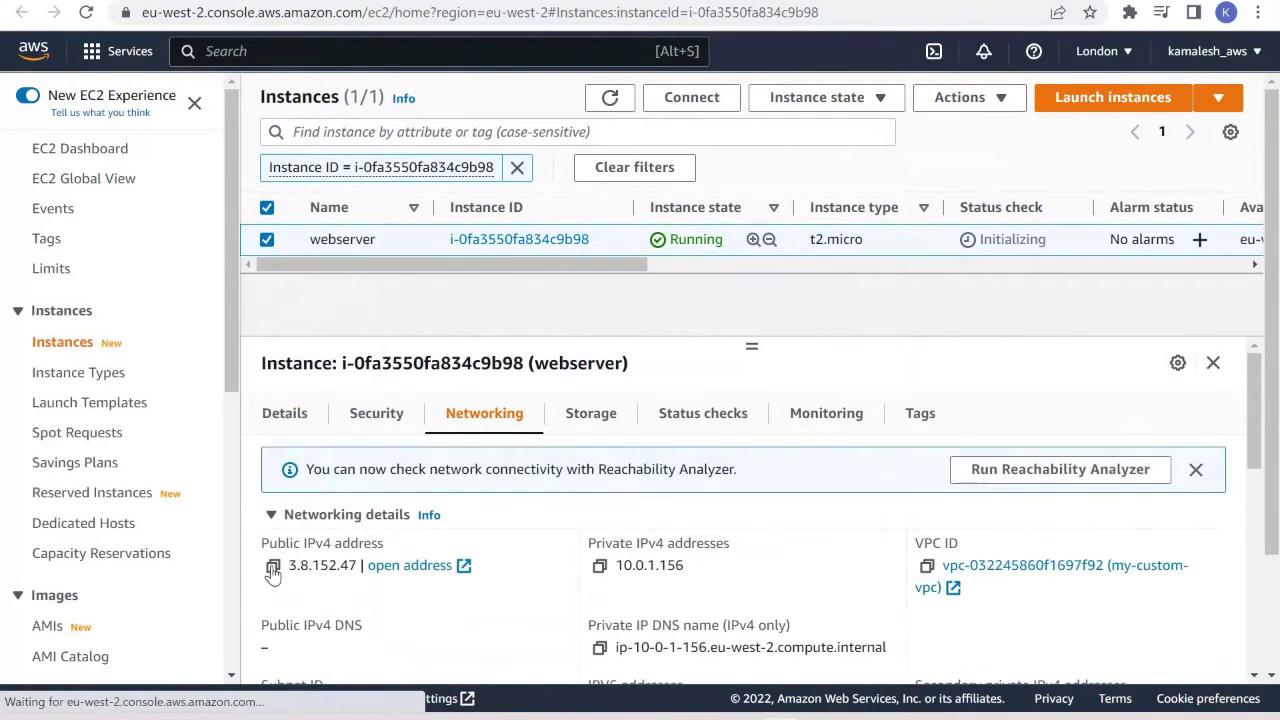
left_click(273, 566)
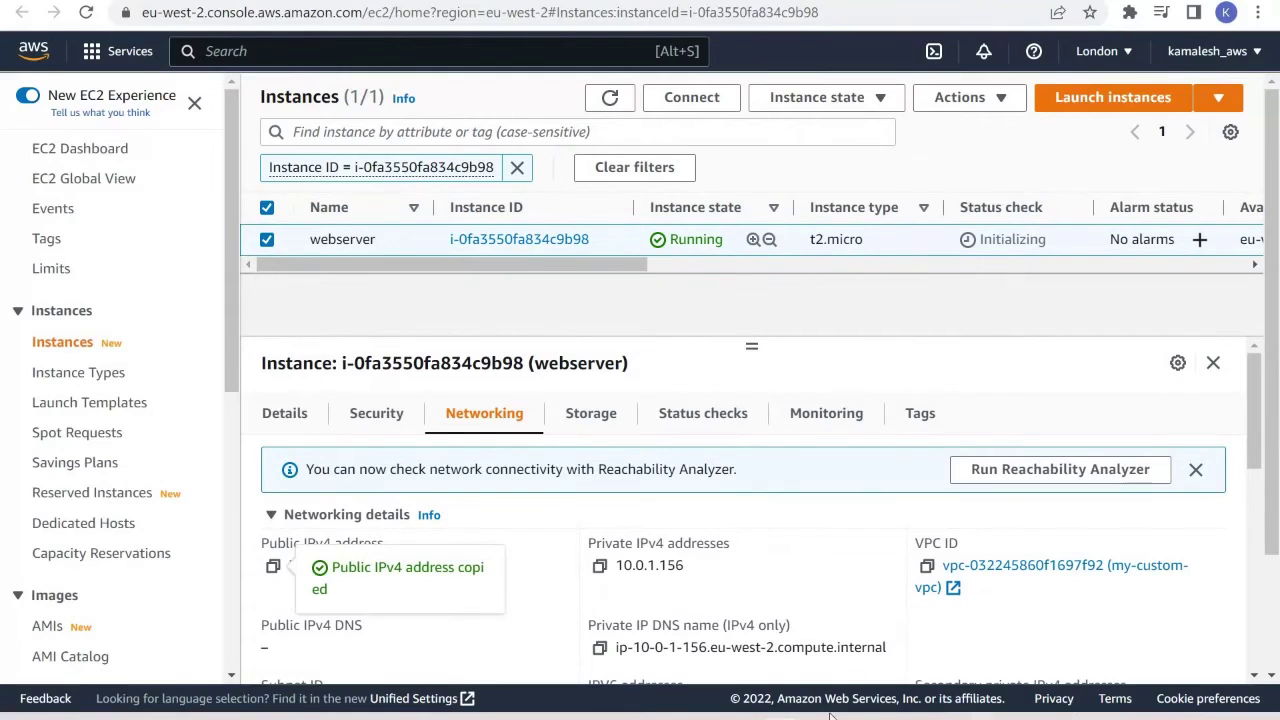
key("alt+Tab")
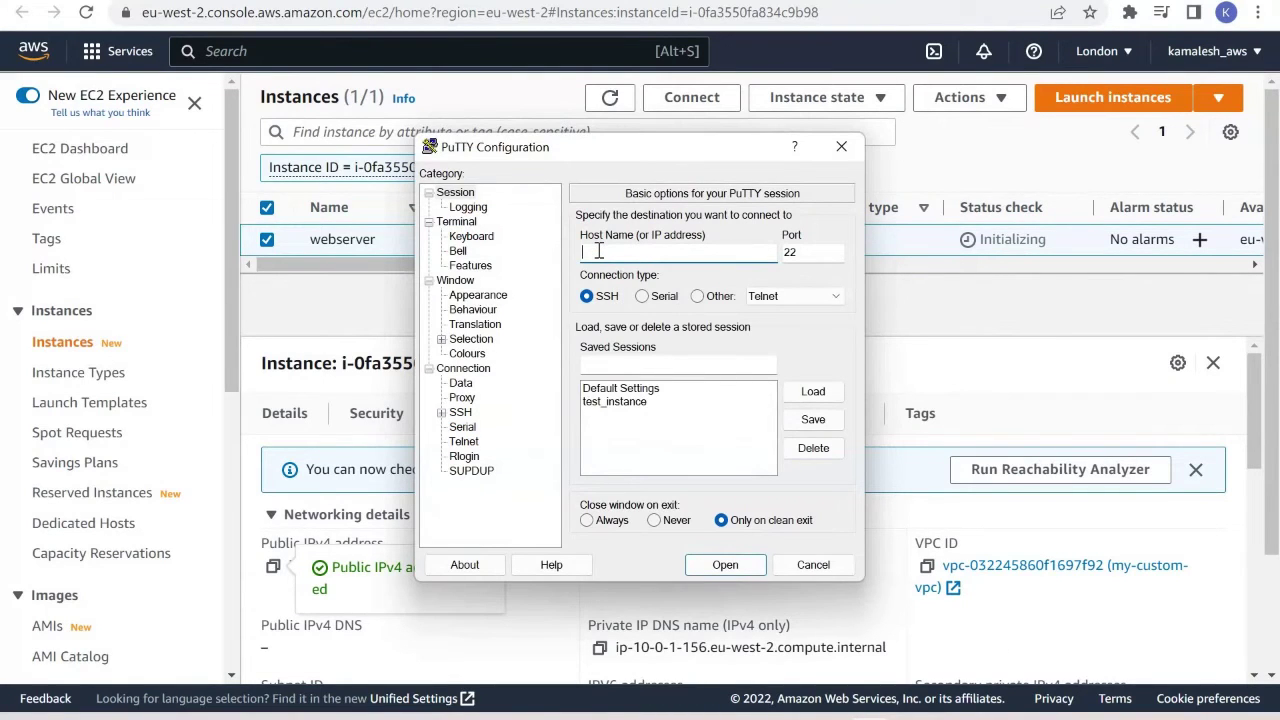
key("ctrl+v")
Set the auto-login username to ec2-user for the new PuTTY session
left_click(461, 383)
left_click(779, 238)
type("e")
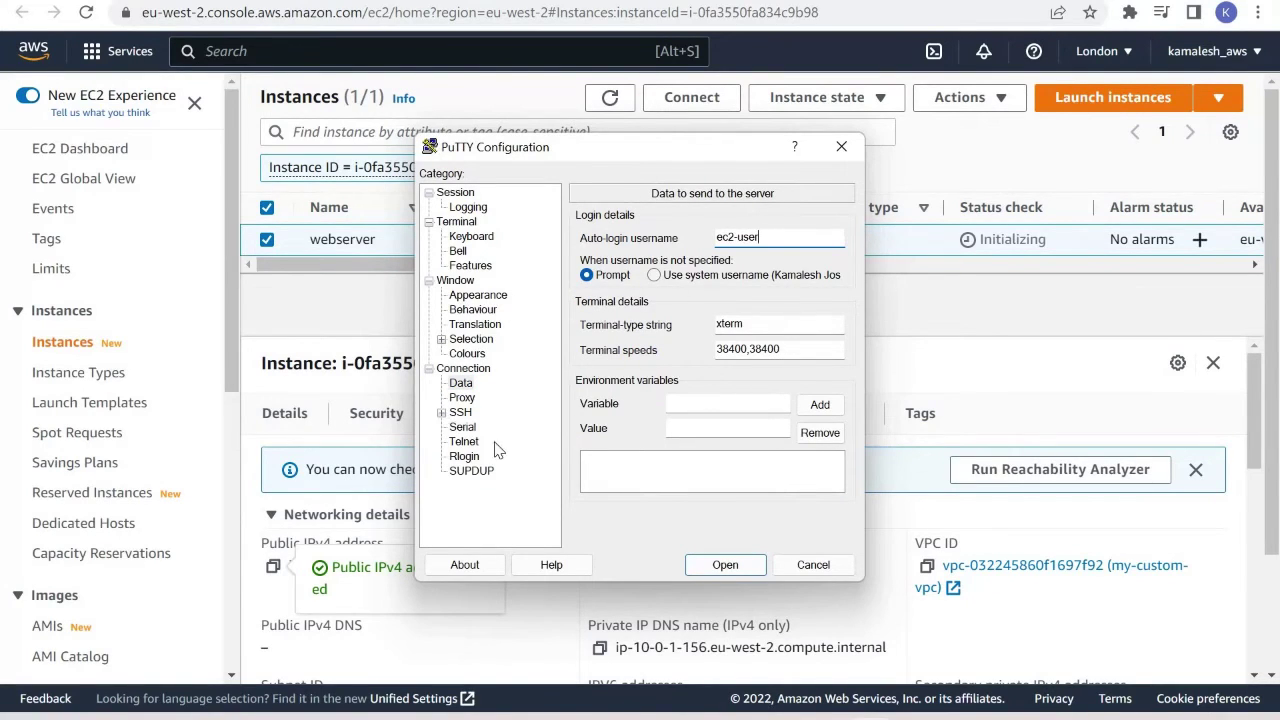
Try to connect to the webserver over SSH with the private key file from the Documents folder, and close the session
left_click(441, 412)
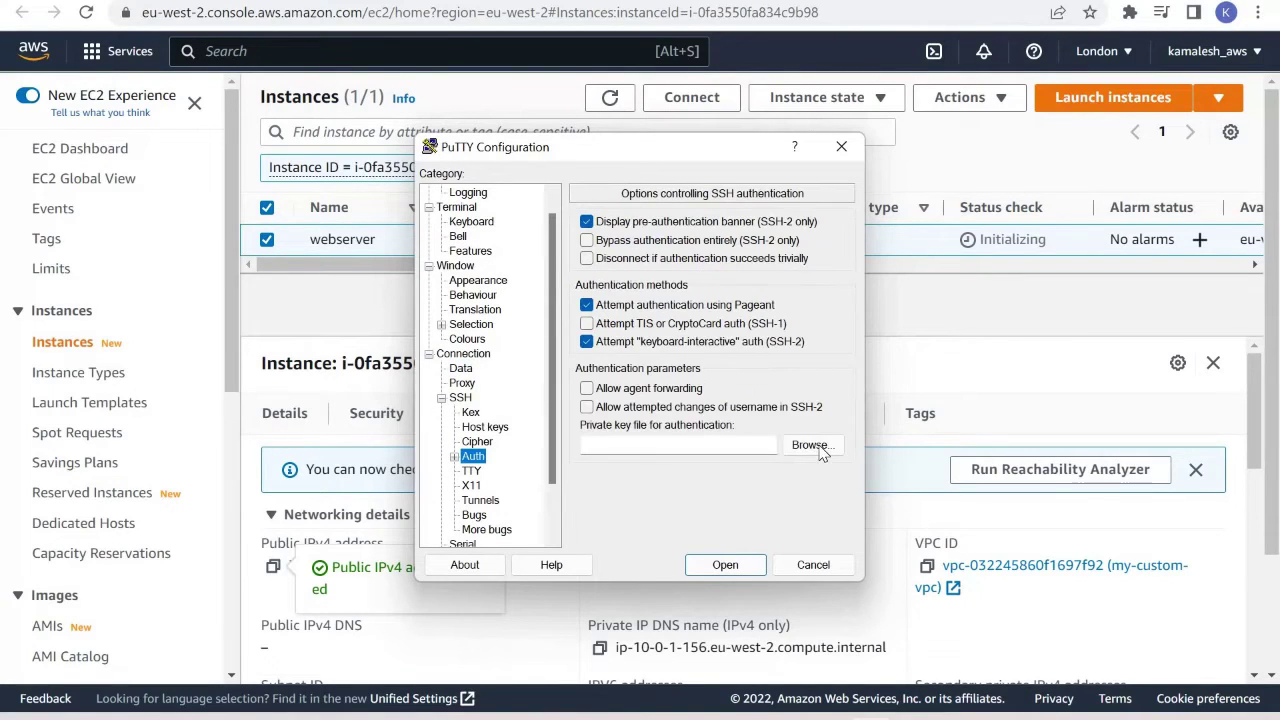
left_click(808, 443)
key("Down")
key("Return")
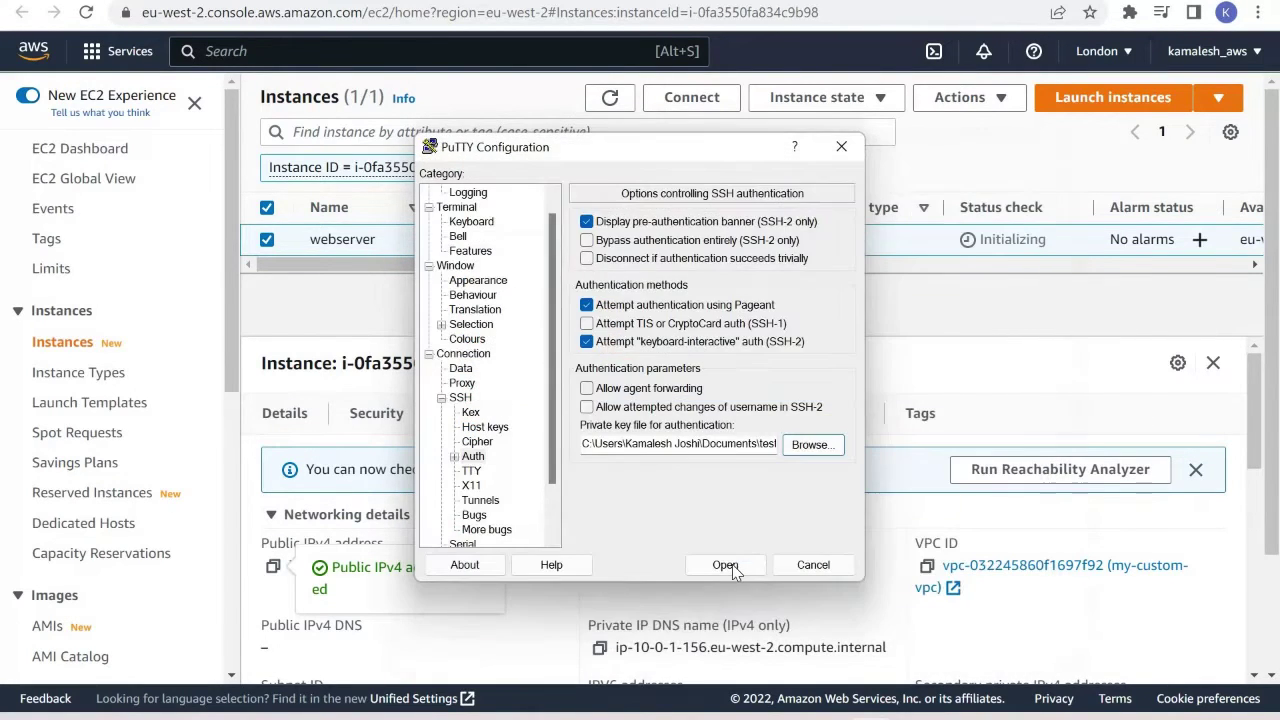
left_click(726, 563)
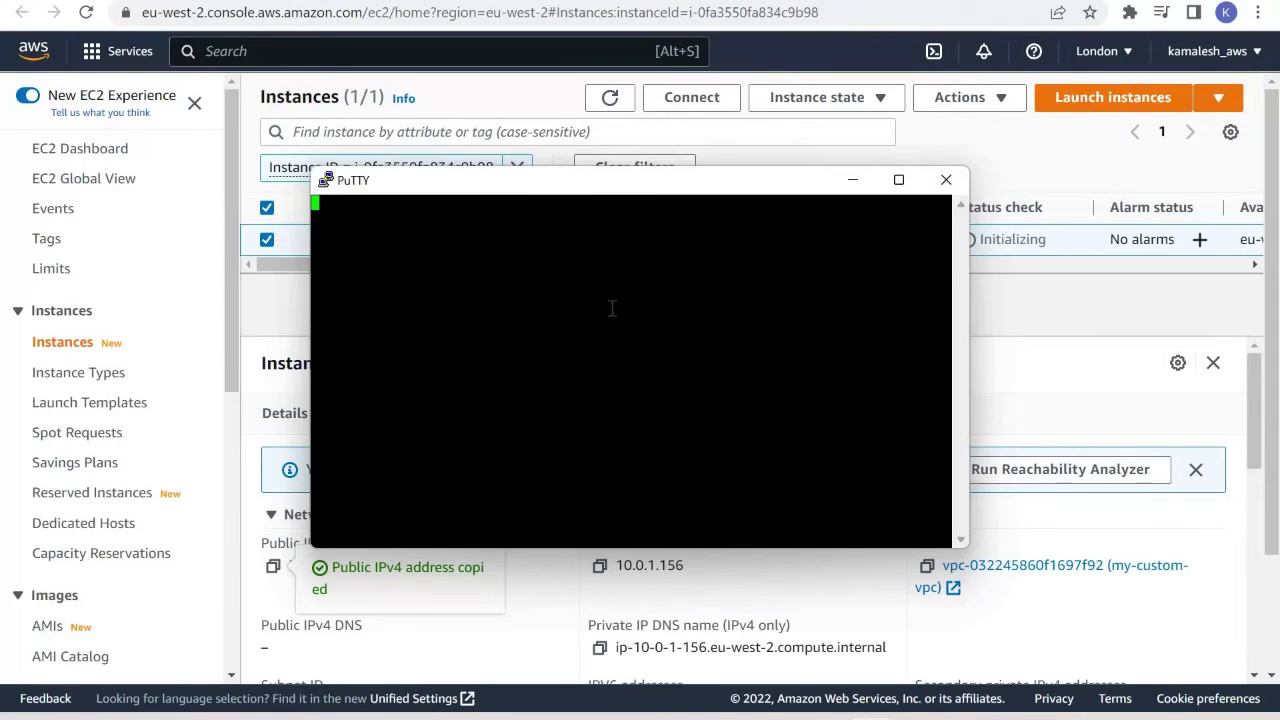
left_click(944, 182)
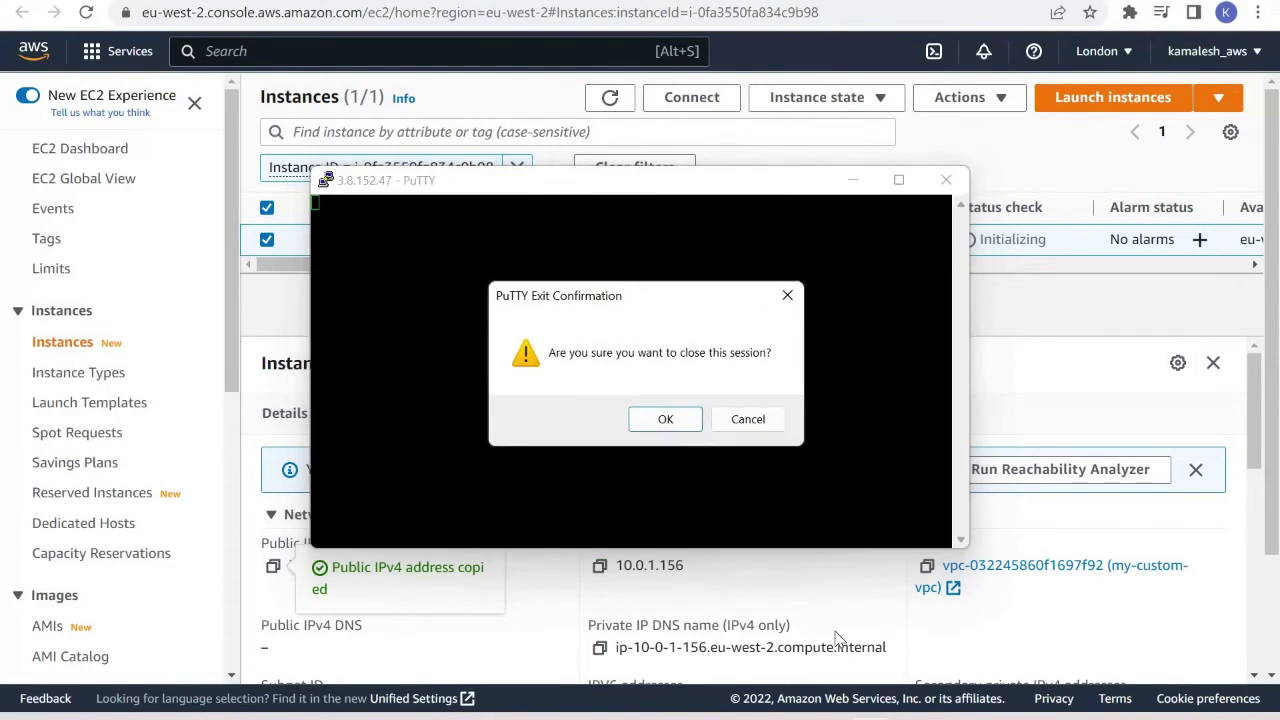
key("Return")
Switch to the PowerPoint slide show and examine the VPC diagram's internet gateway and custom public subnet route table
mouse_move(885, 676)
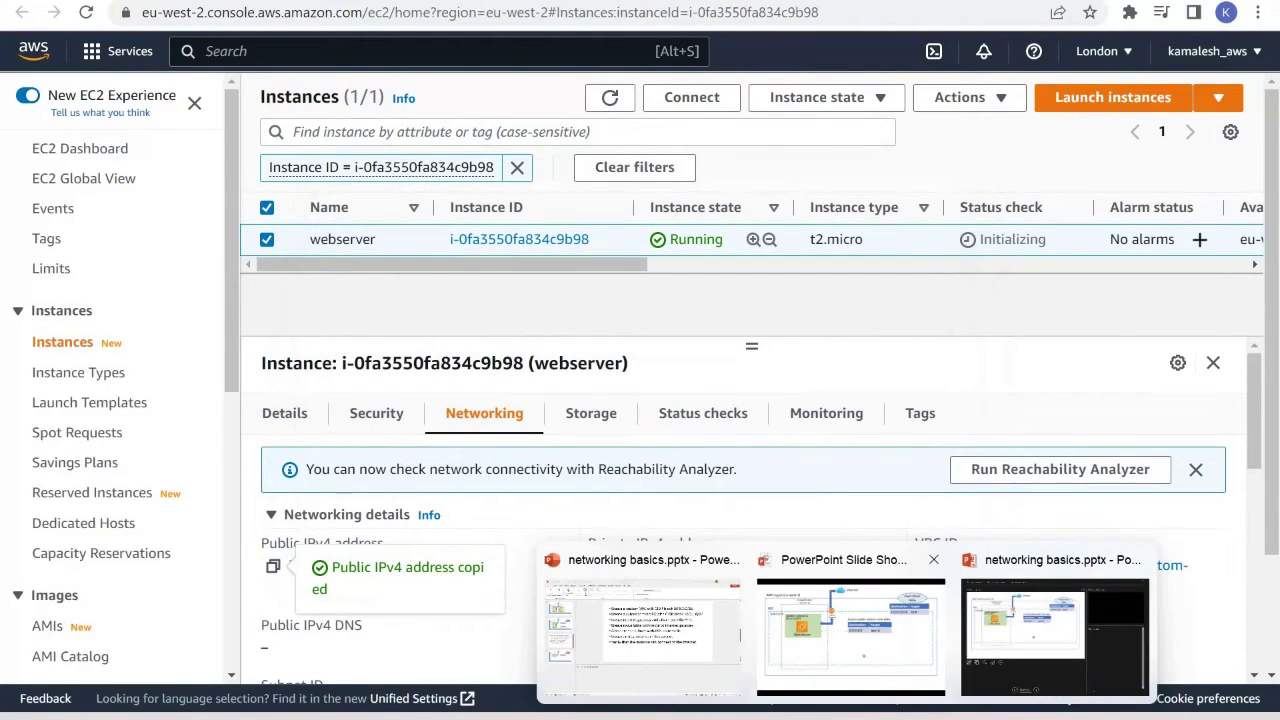
left_click(1040, 621)
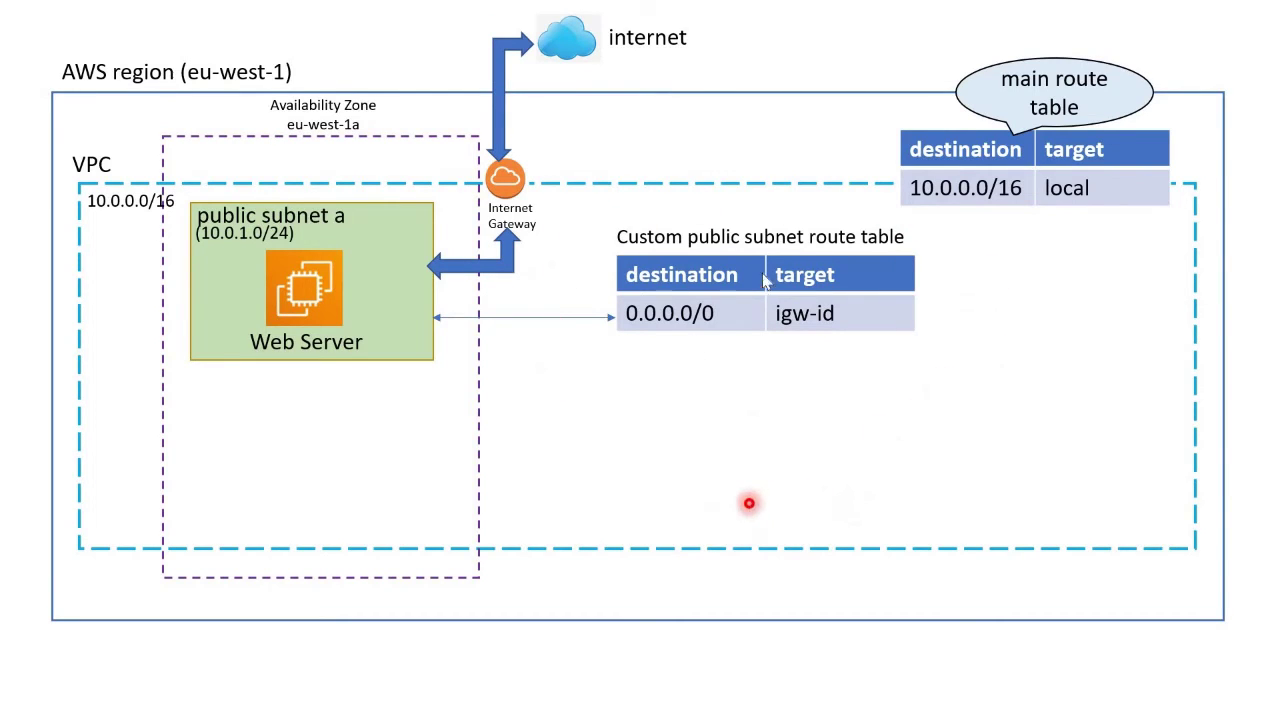
key("alt+Tab")
Switch to the AWS VPC console in the browser and check each route table's main status and associated VPC
left_click(638, 254)
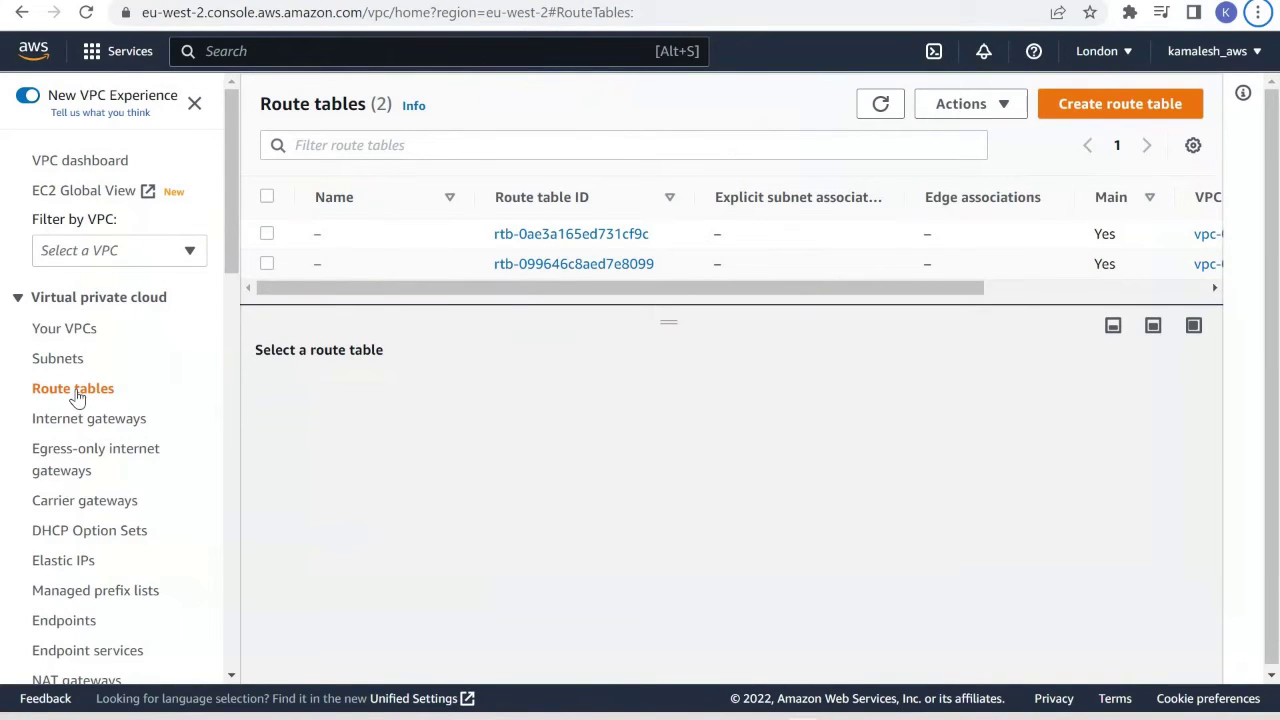
left_click_drag(507, 290, 840, 296)
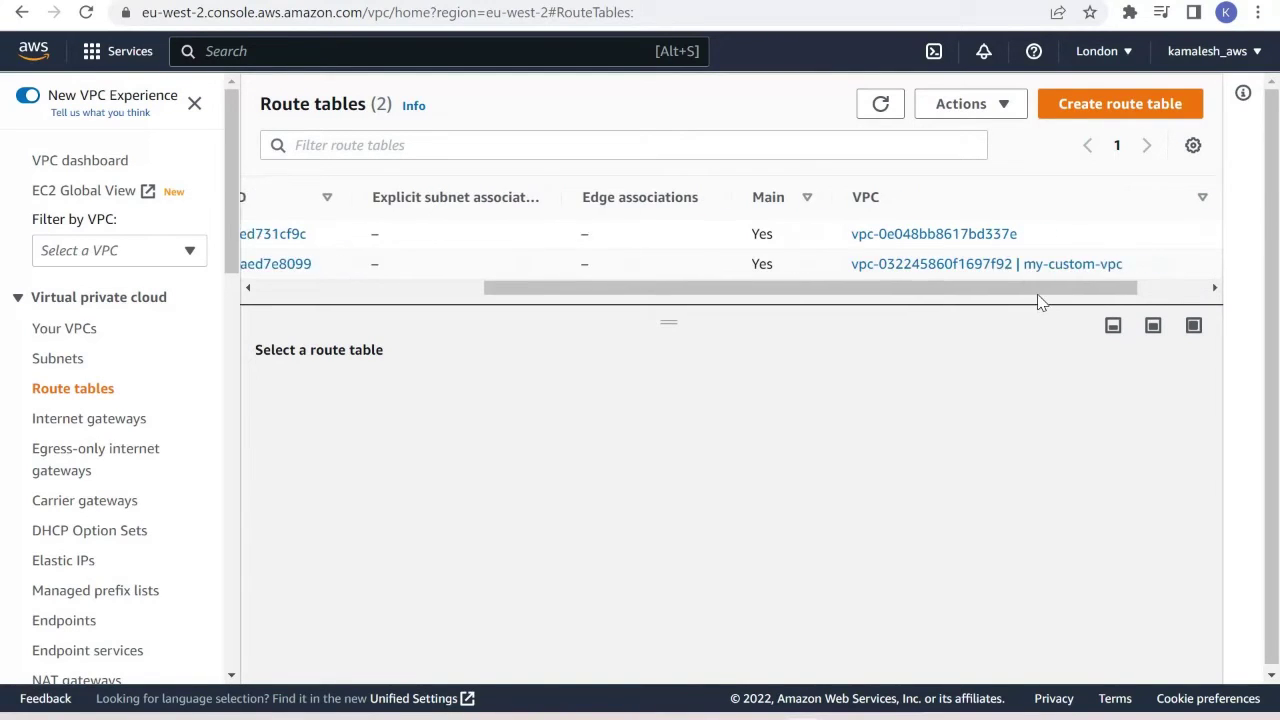
left_click_drag(1010, 287, 998, 275)
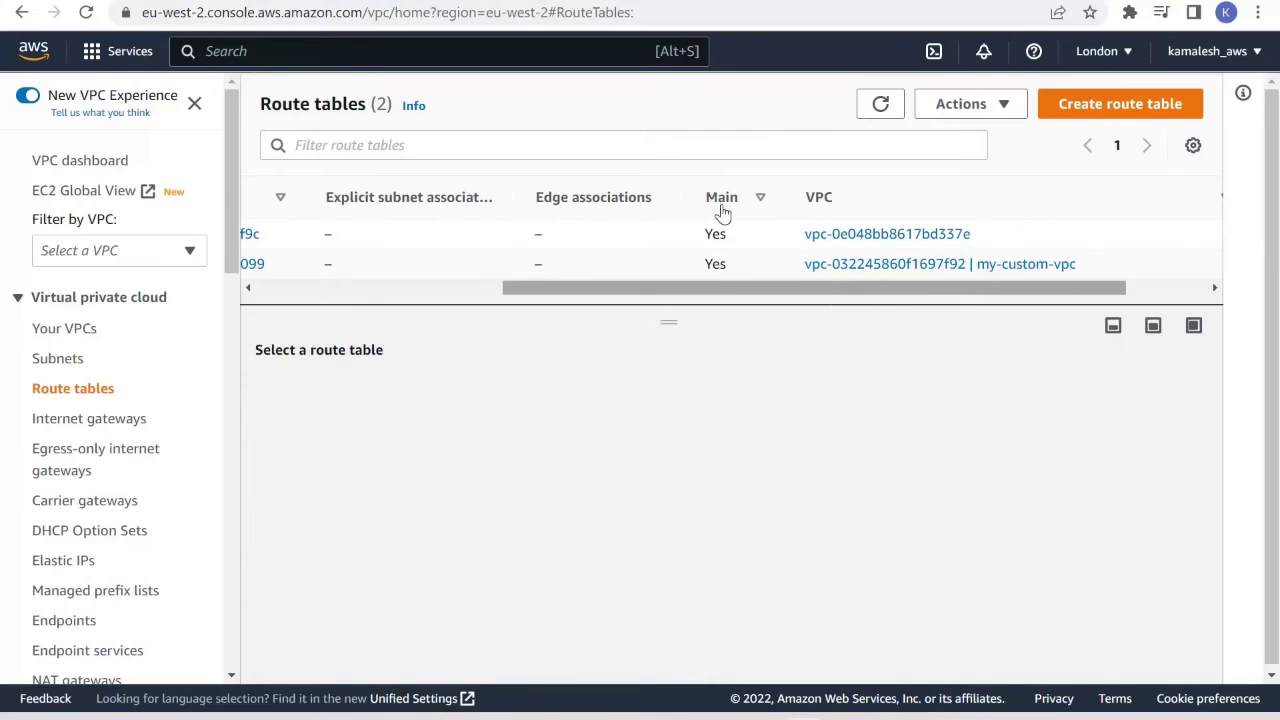
left_click_drag(490, 290, 267, 270)
Select the main route table of my-custom-vpc and examine the destination and target of its routes
left_click(267, 264)
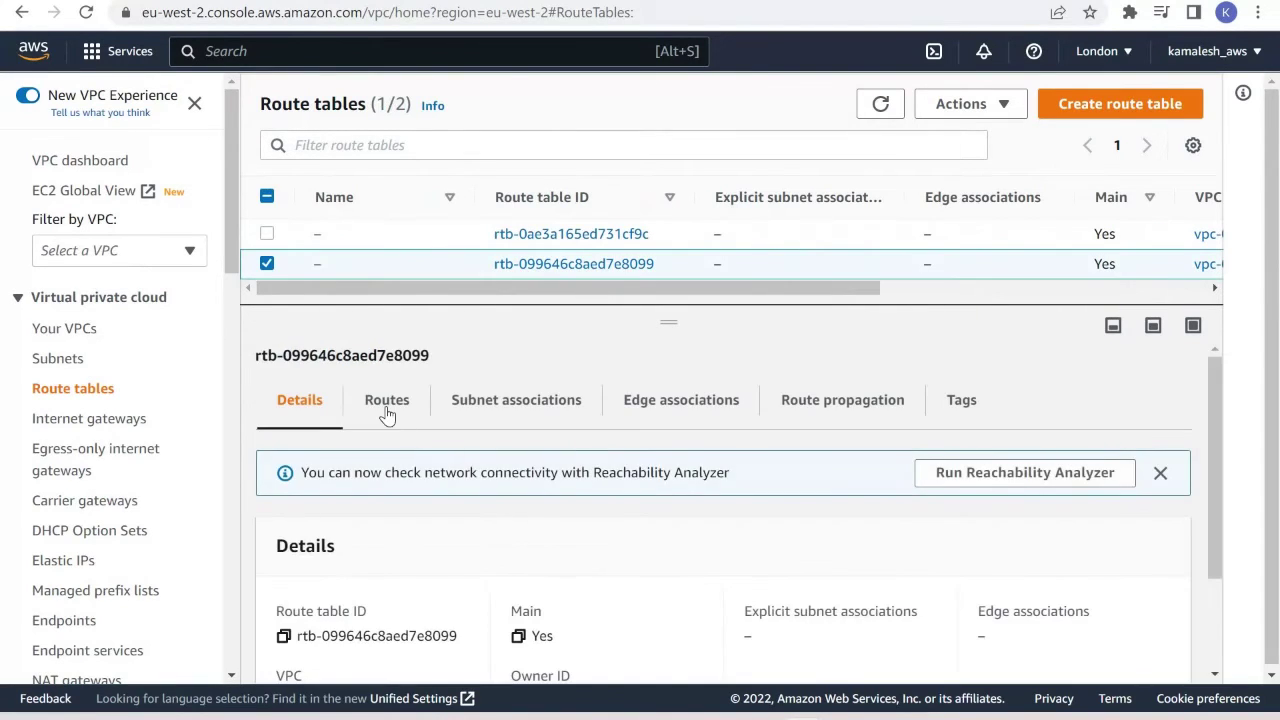
left_click(386, 399)
scroll(278, 608, "down", 1)
left_click_drag(693, 594, 829, 634)
left_click(390, 658)
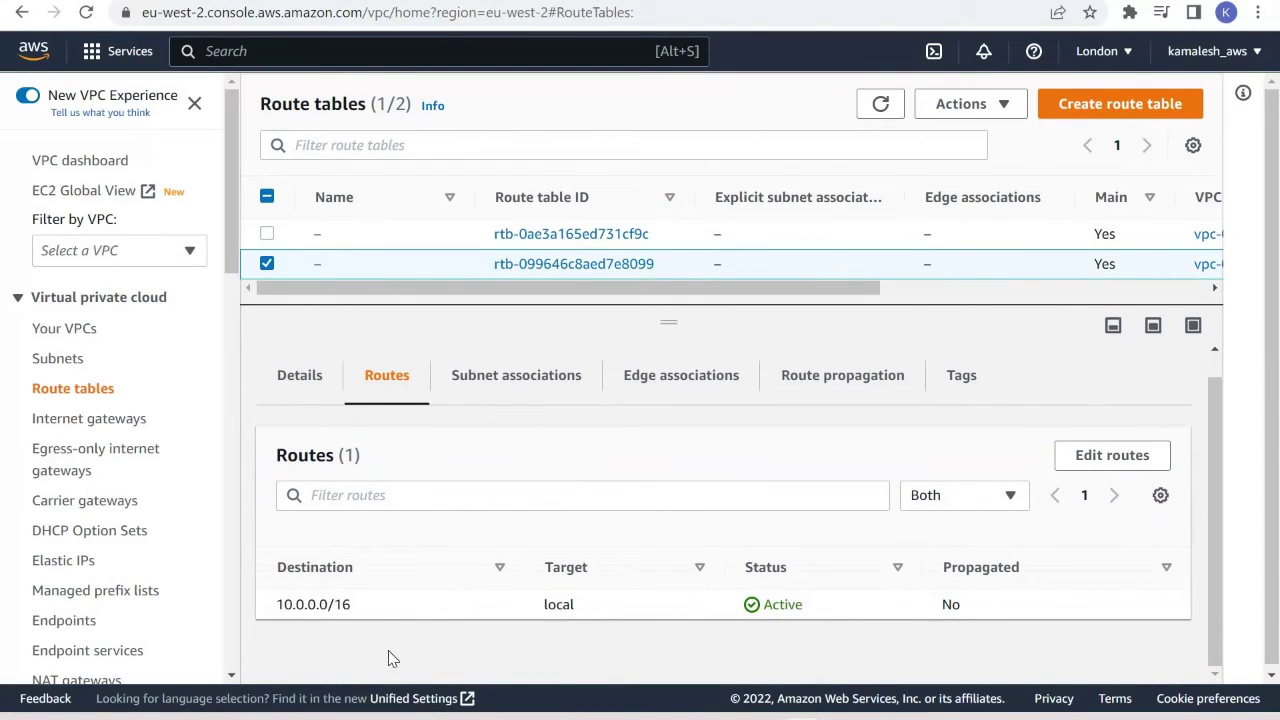
left_click_drag(351, 605, 309, 644)
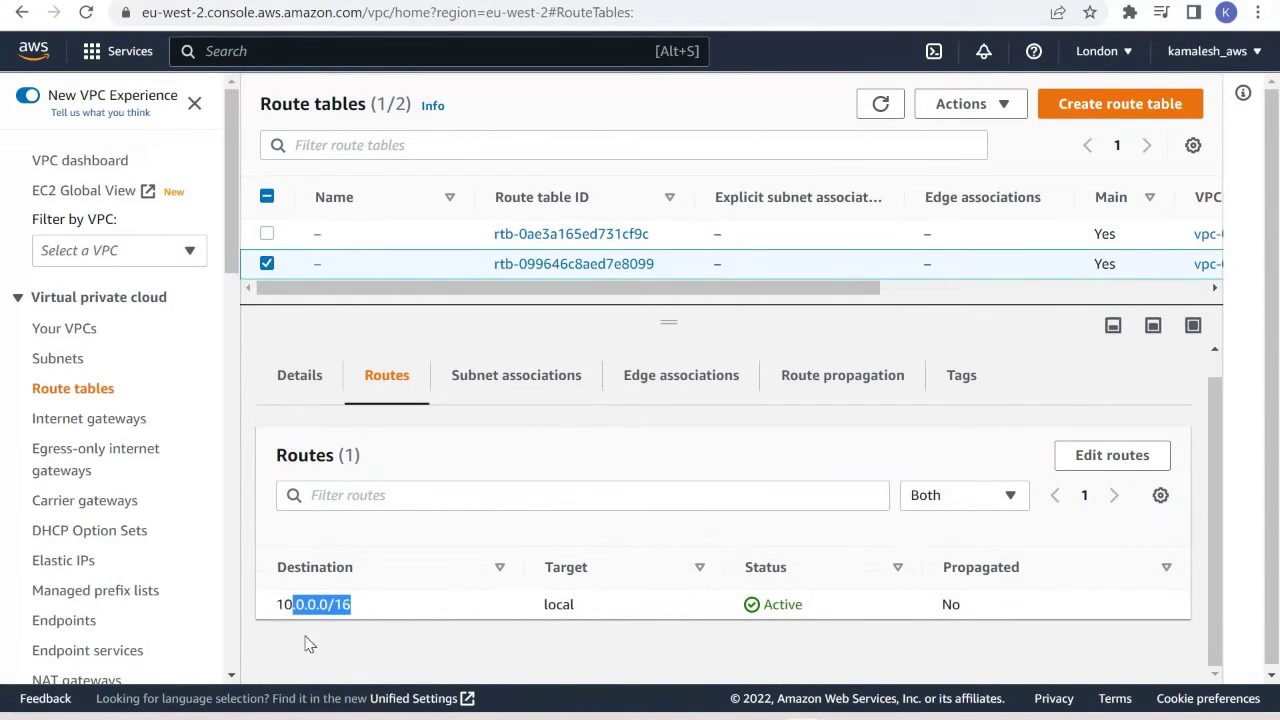
Create a route table named my-public-route-table in the my-custom-vpc VPC
left_click(377, 617)
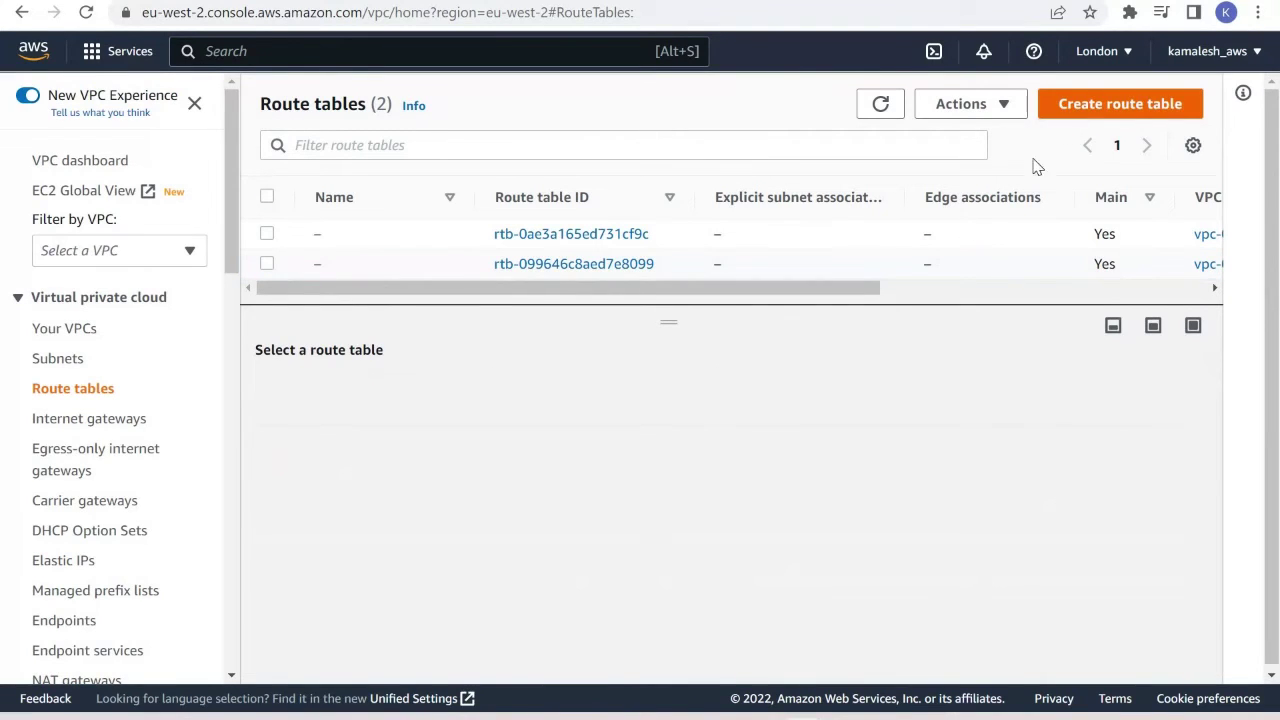
left_click(1177, 105)
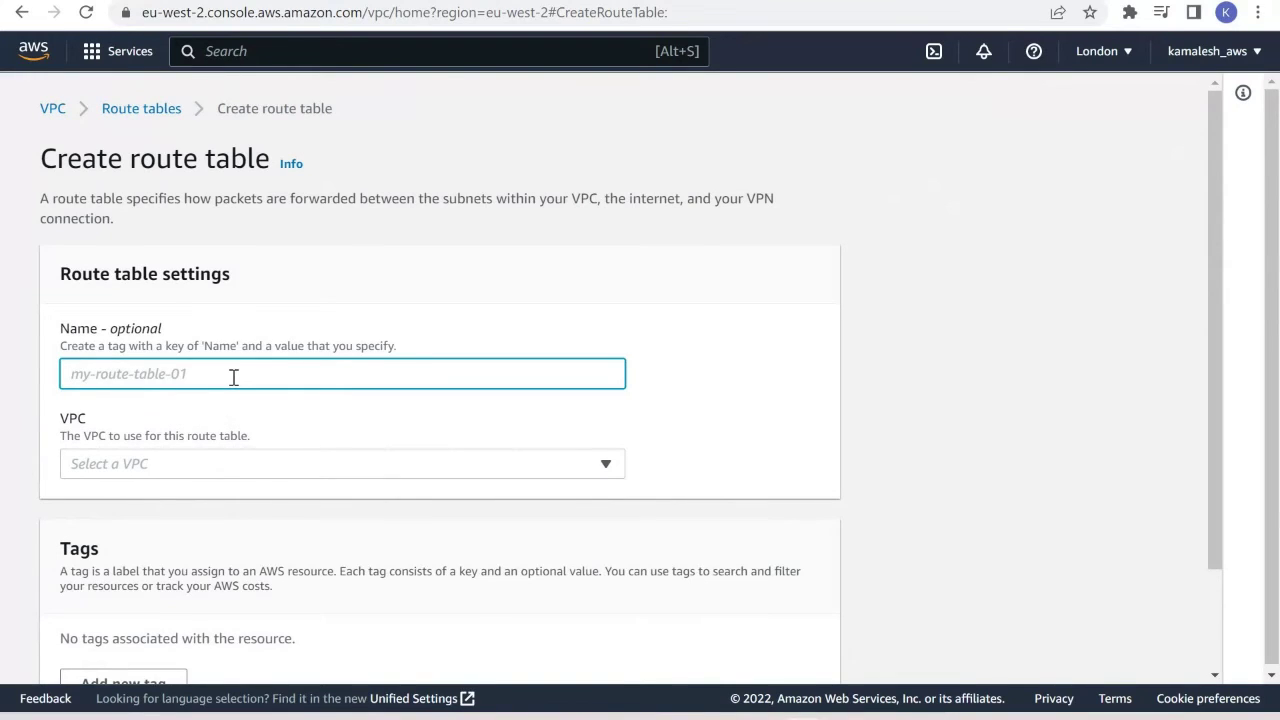
type("my-public-route-tab")
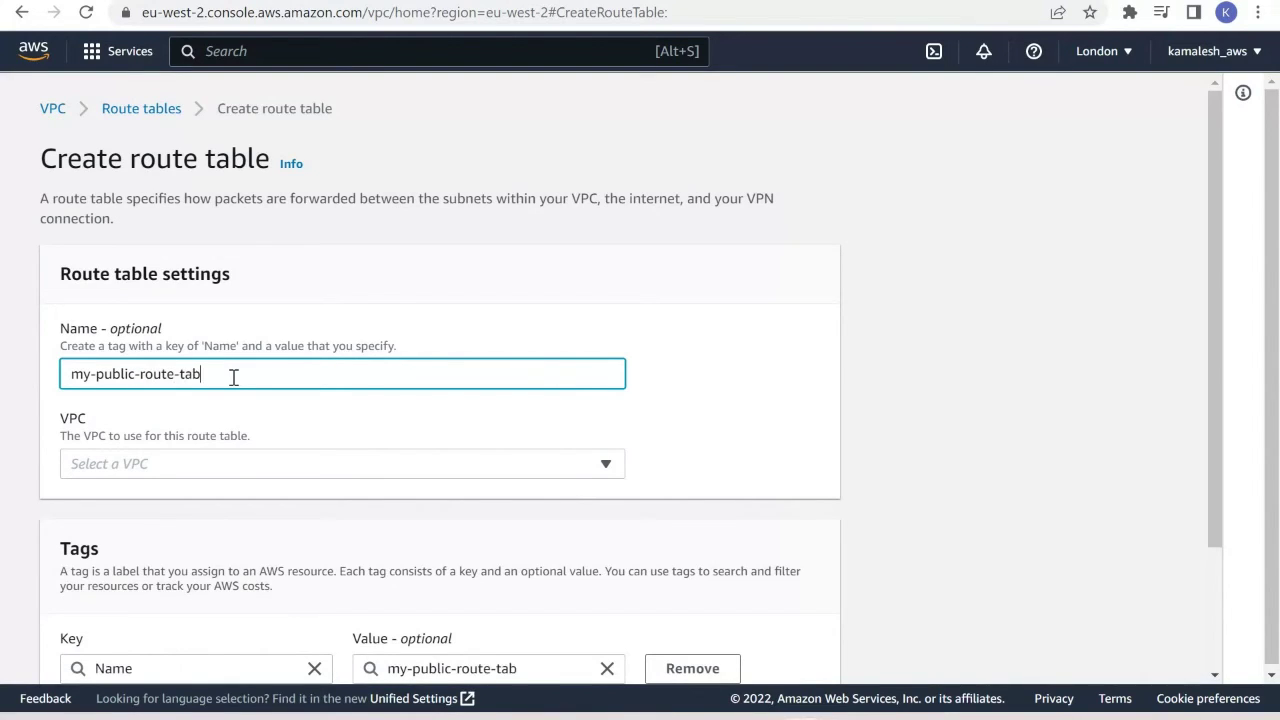
left_click(241, 466)
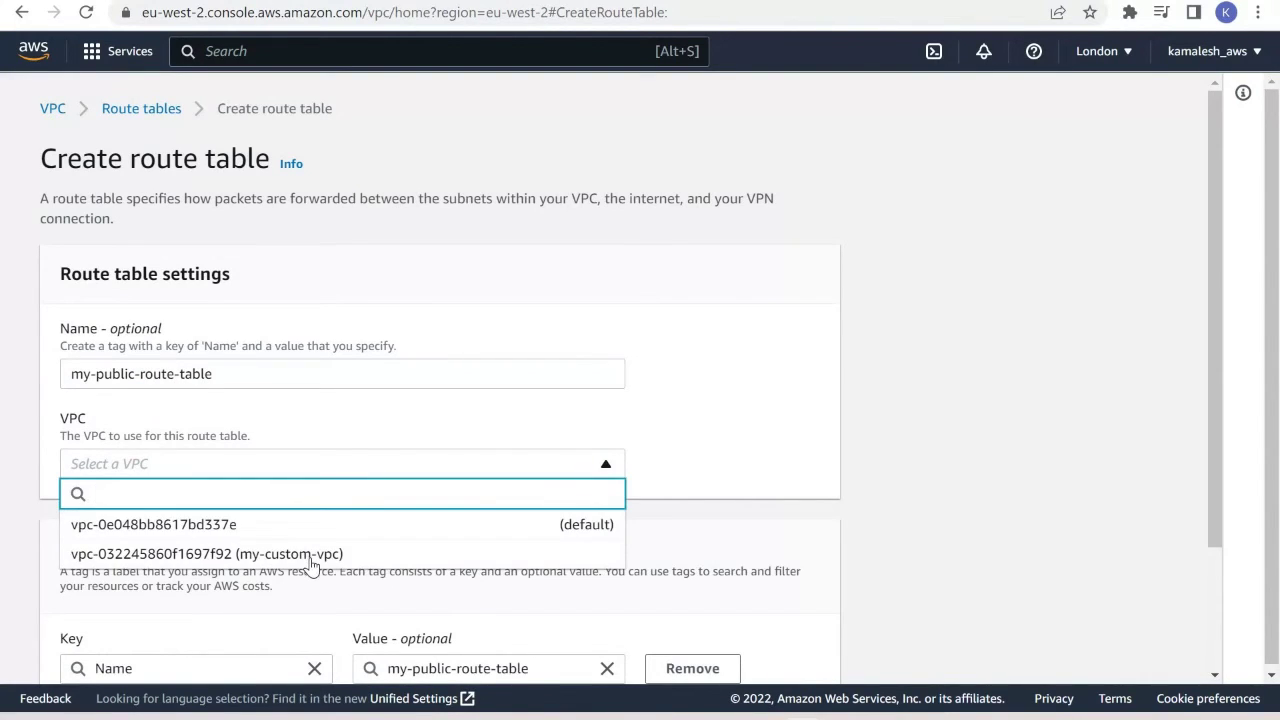
left_click(312, 556)
scroll(967, 457, "down", 3)
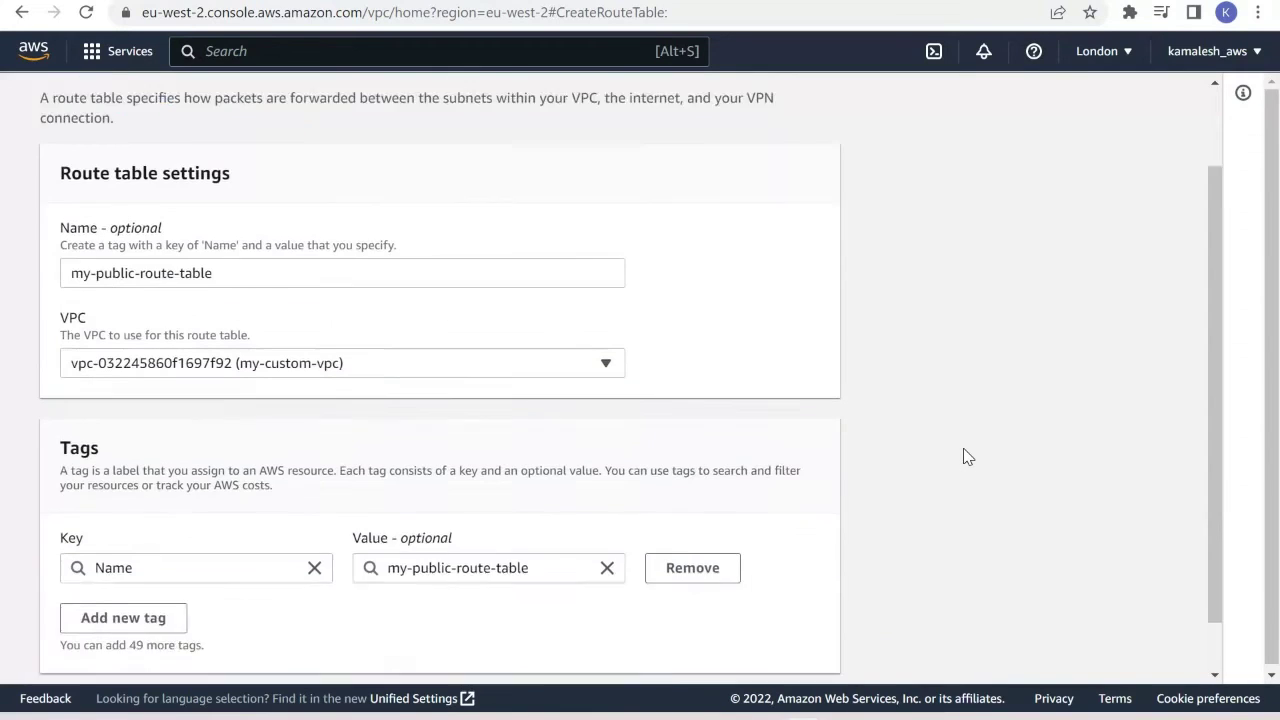
left_click(798, 650)
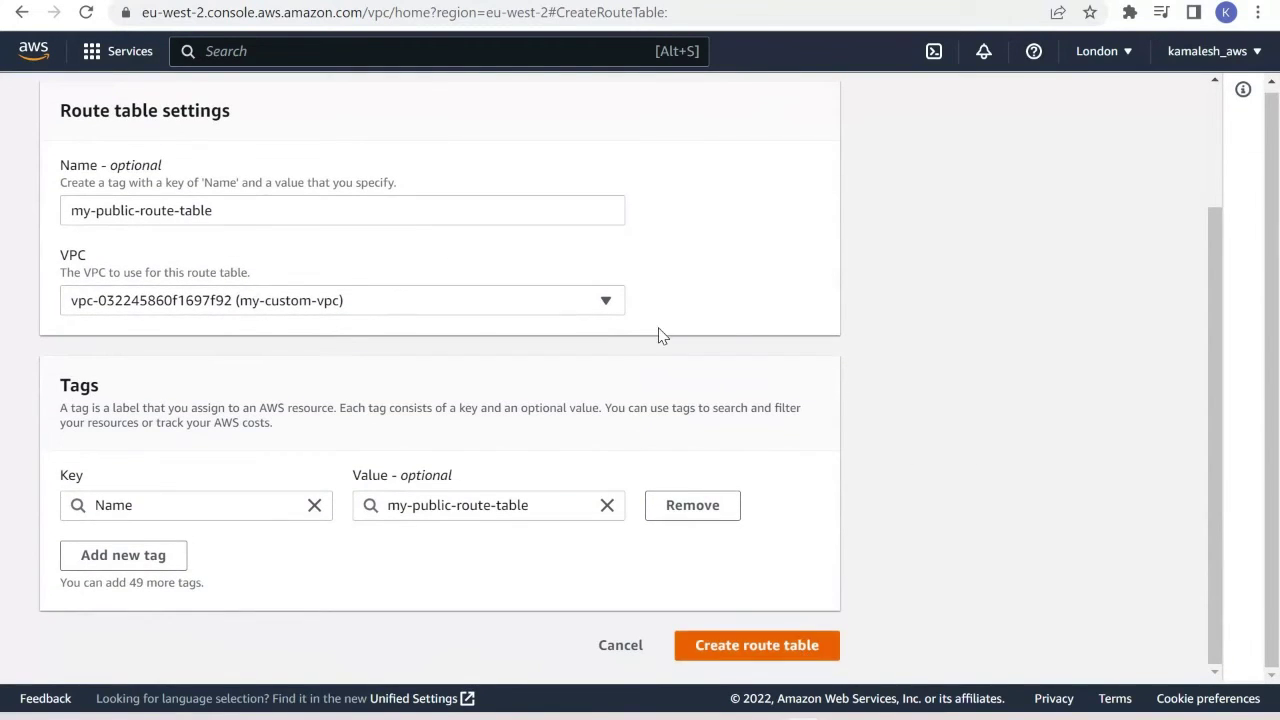
Add a route to my-public-route-table with destination 0.0.0.0/0 and the my-internet-gateway internet gateway as target, and save it
scroll(700, 365, "down", 5)
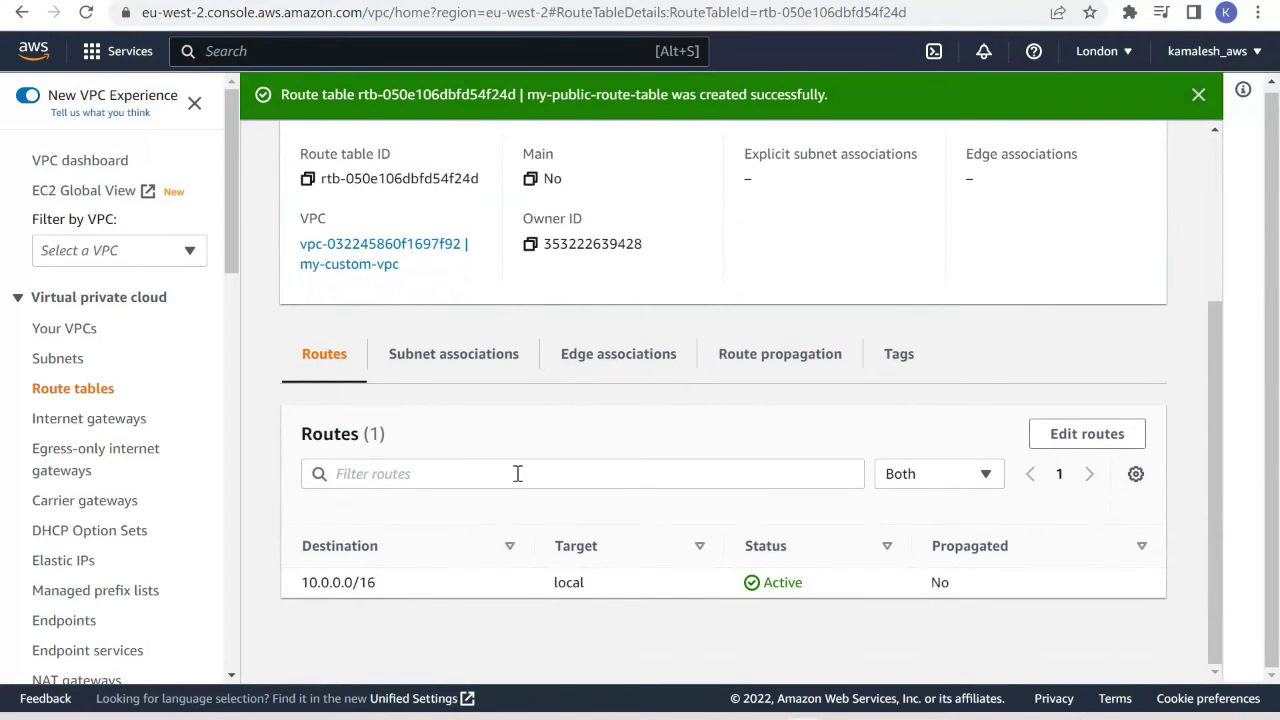
left_click(1068, 442)
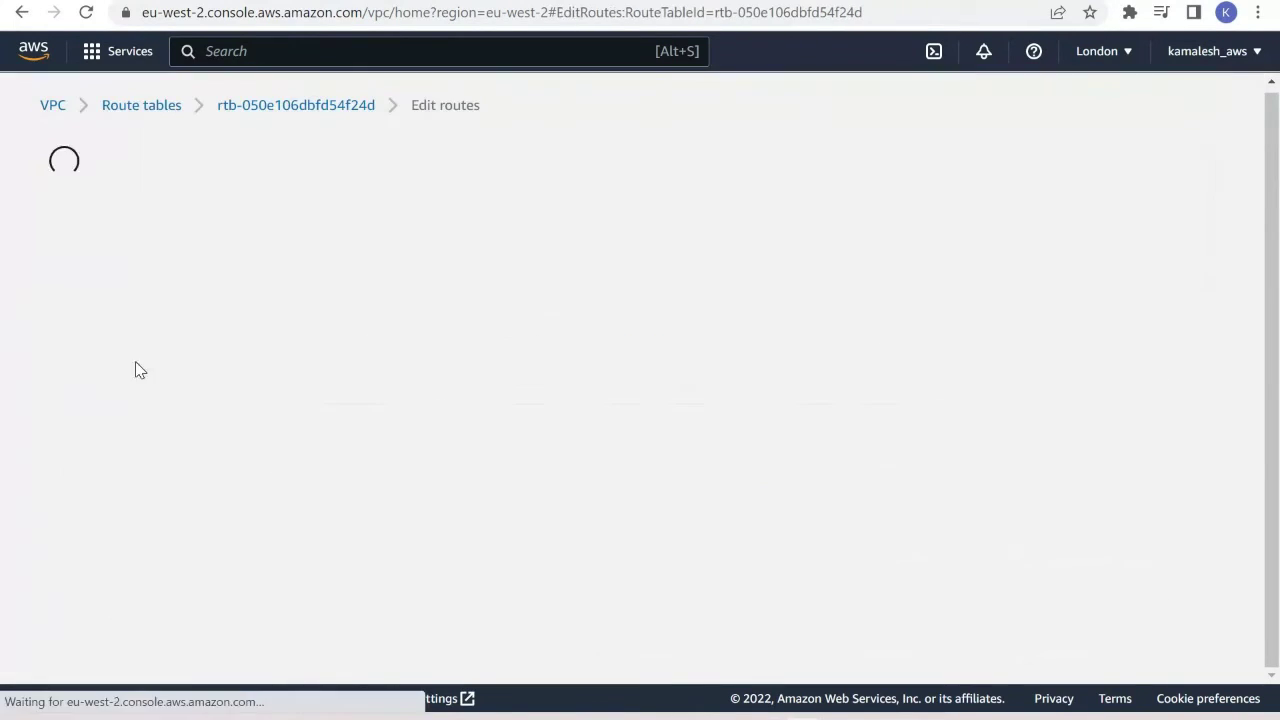
left_click(165, 345)
left_click(180, 340)
left_click(160, 369)
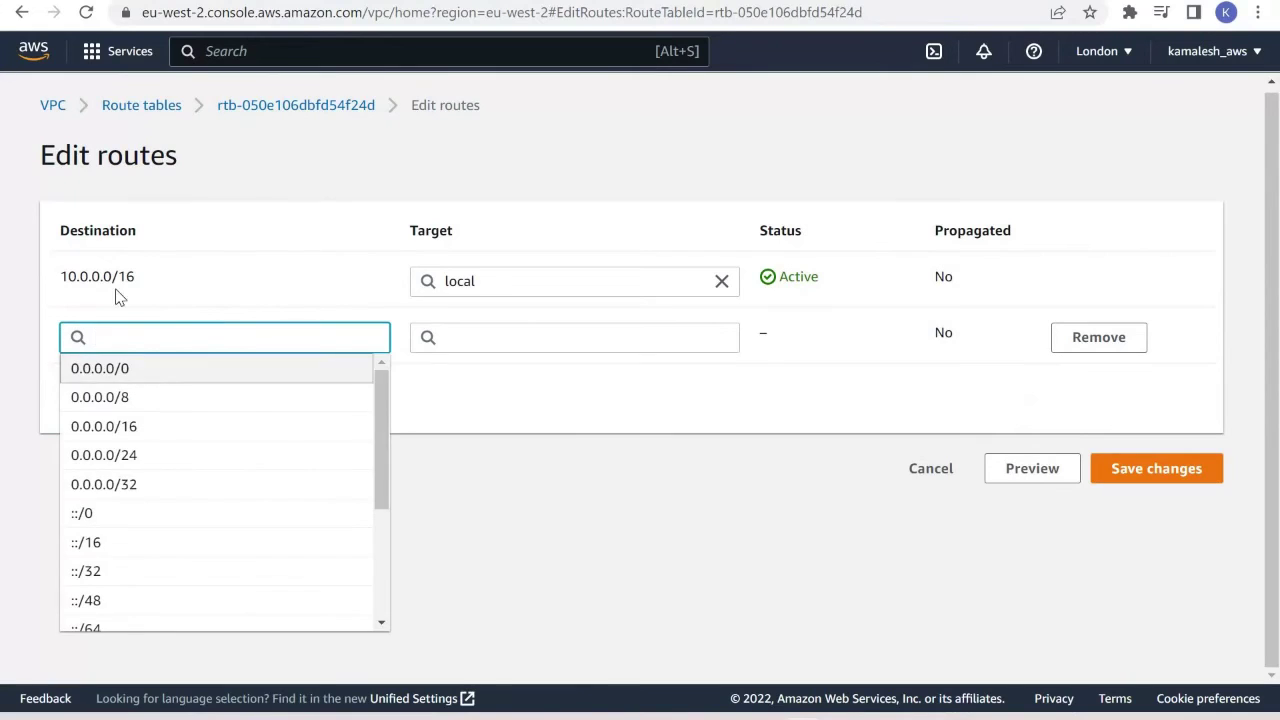
left_click(579, 343)
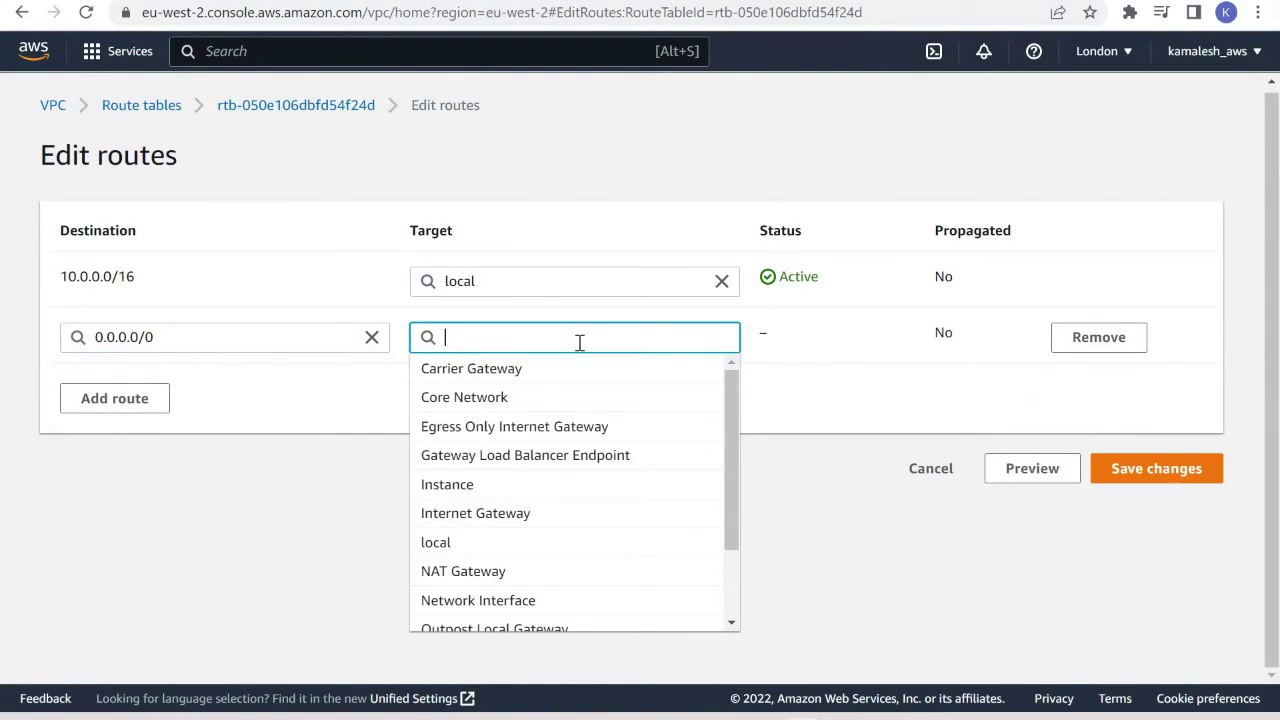
type("inter")
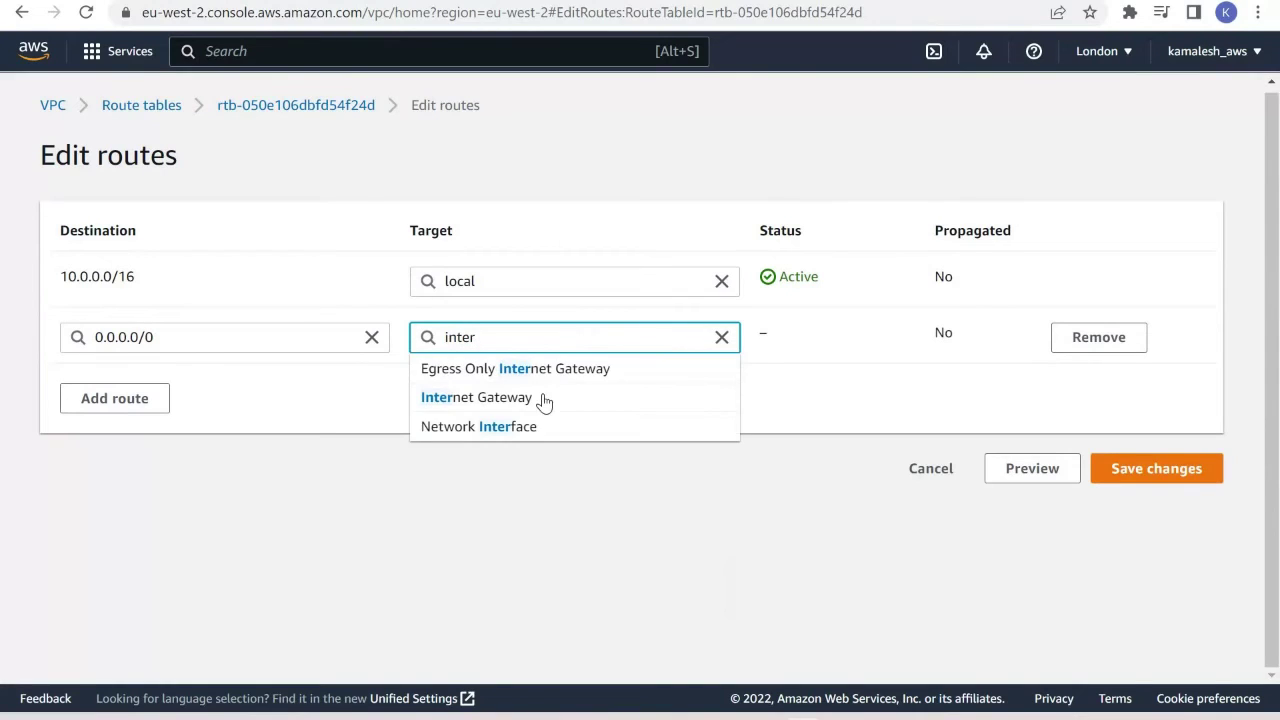
left_click(560, 399)
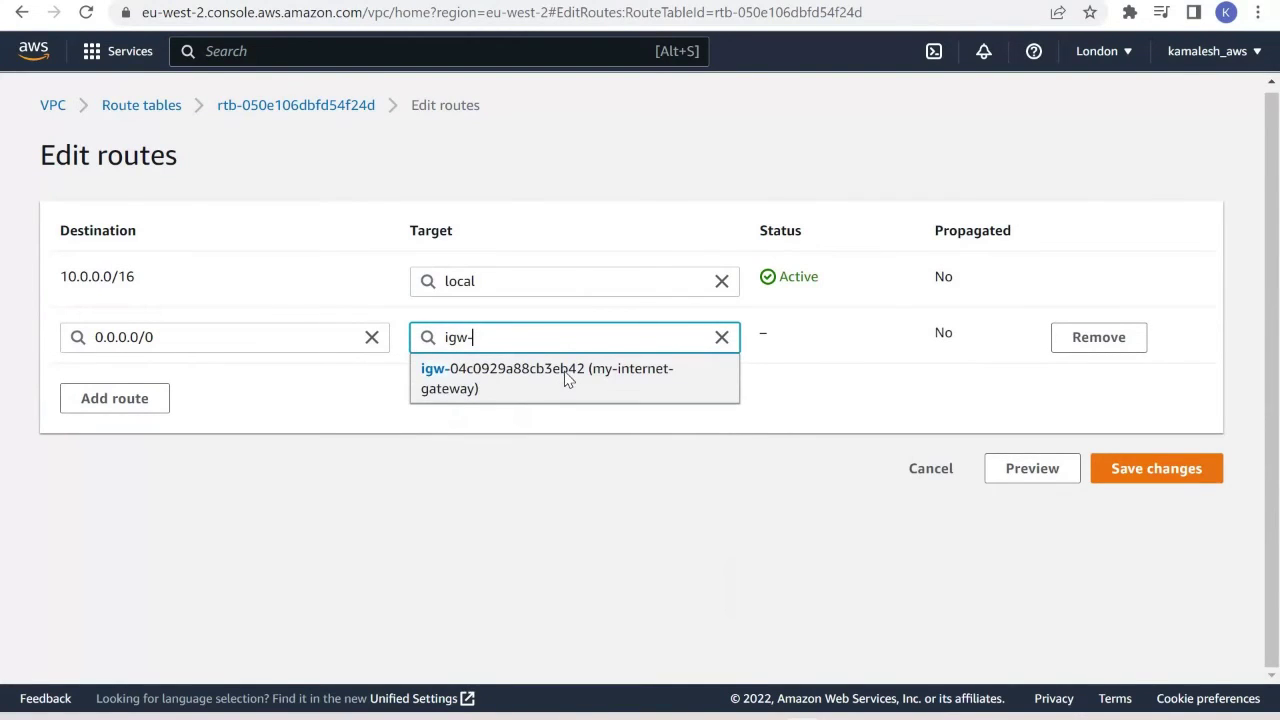
left_click(567, 378)
left_click(1145, 476)
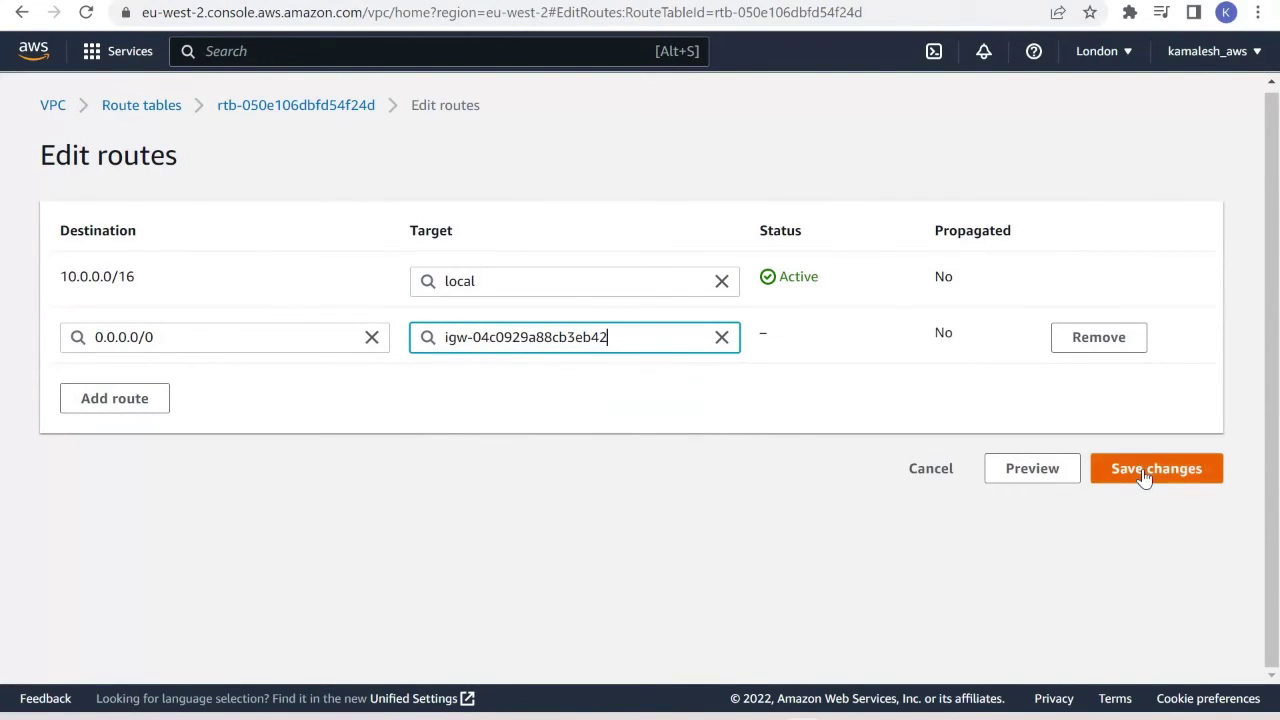
left_click(1147, 476)
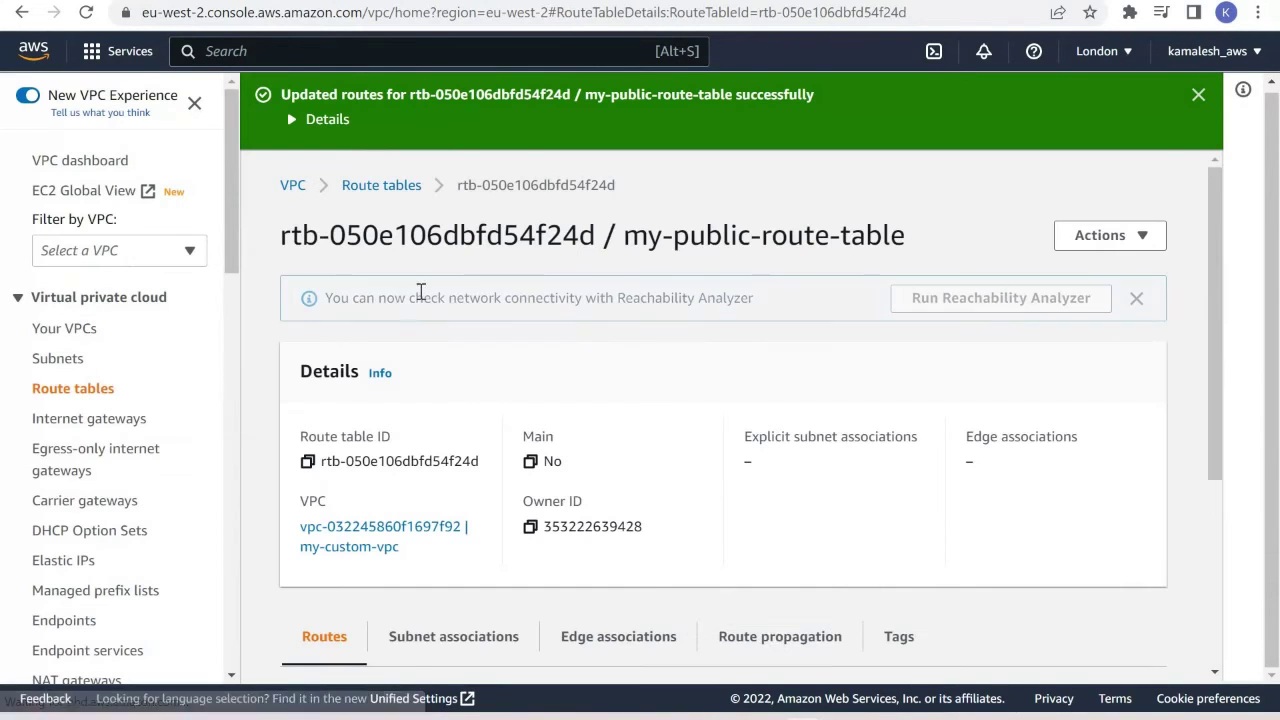
Switch to the PowerPoint slide show and examine how the public subnet relates to its custom route table
mouse_move(846, 719)
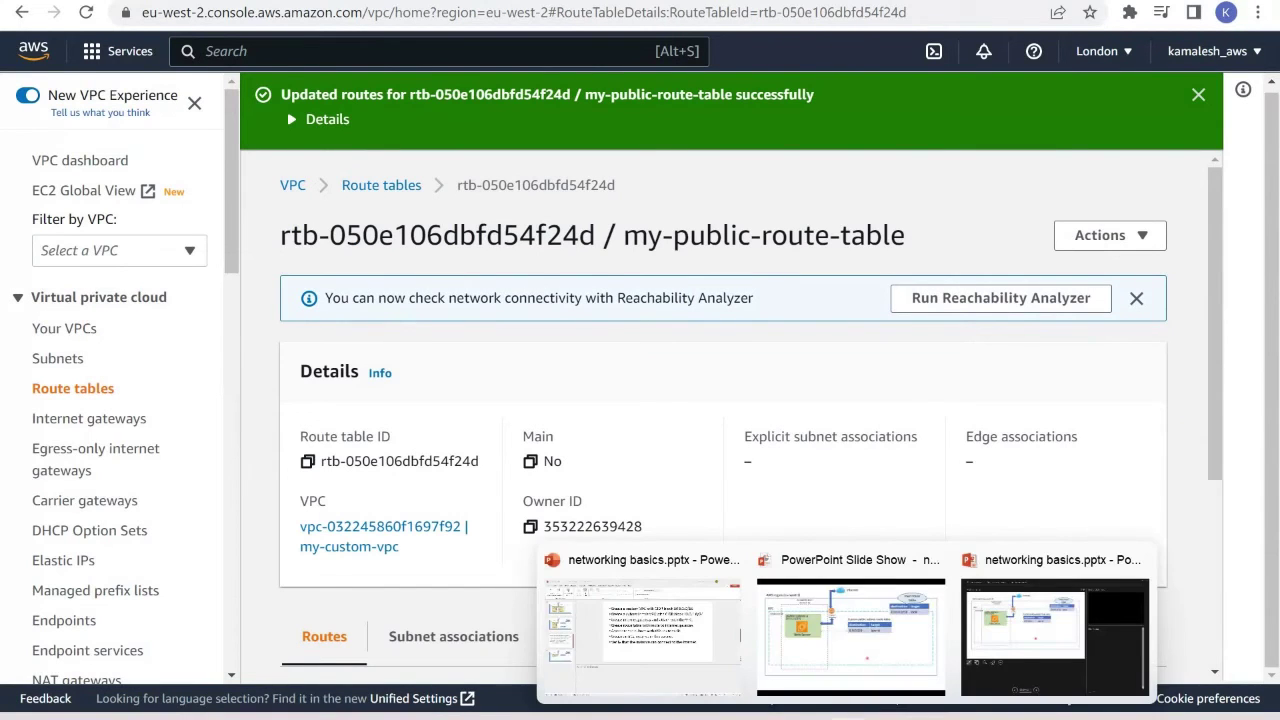
left_click(846, 640)
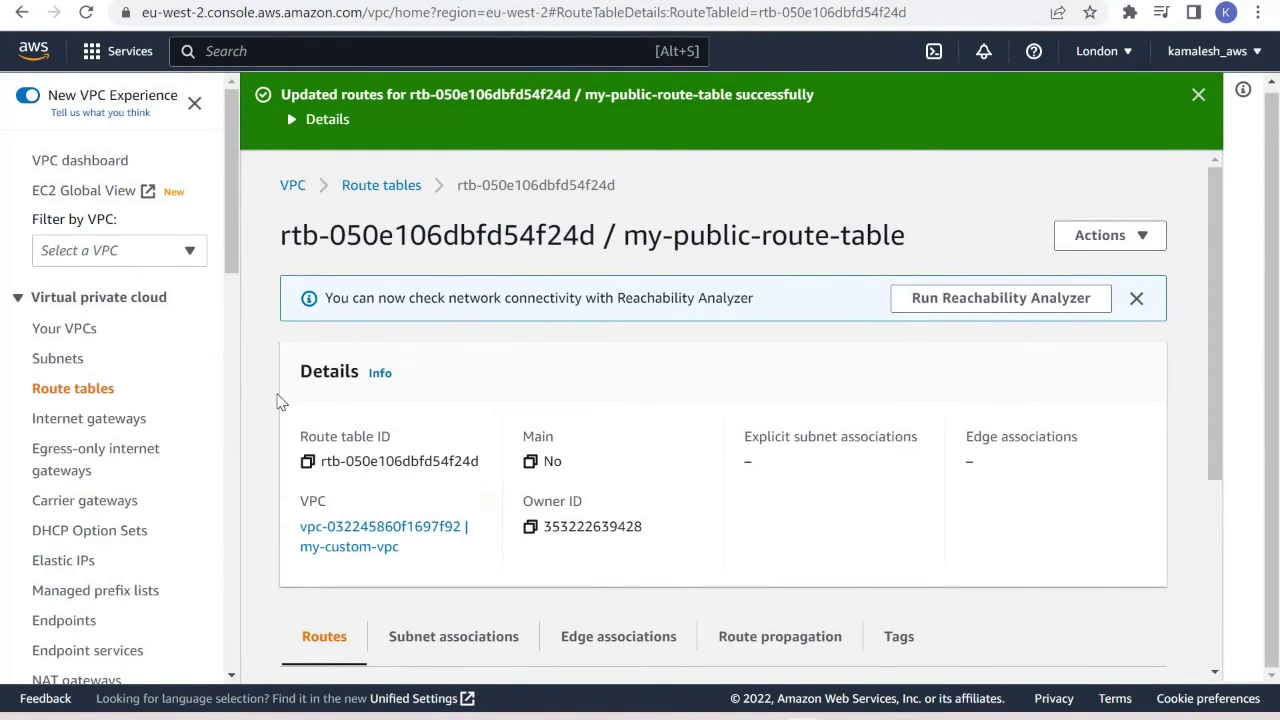
In the AWS VPC console, change the route table association of my-public-subnet-a to my-public-route-table and save it
scroll(281, 401, "down", 3)
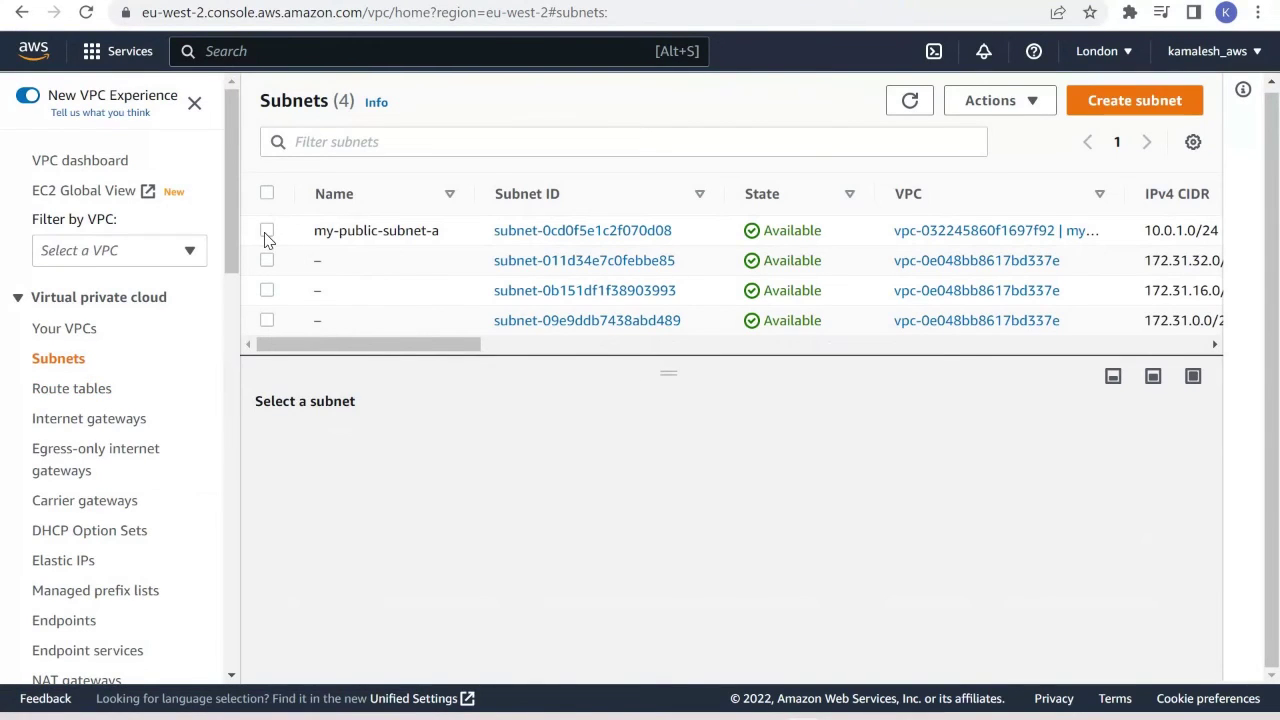
left_click(267, 233)
left_click(512, 451)
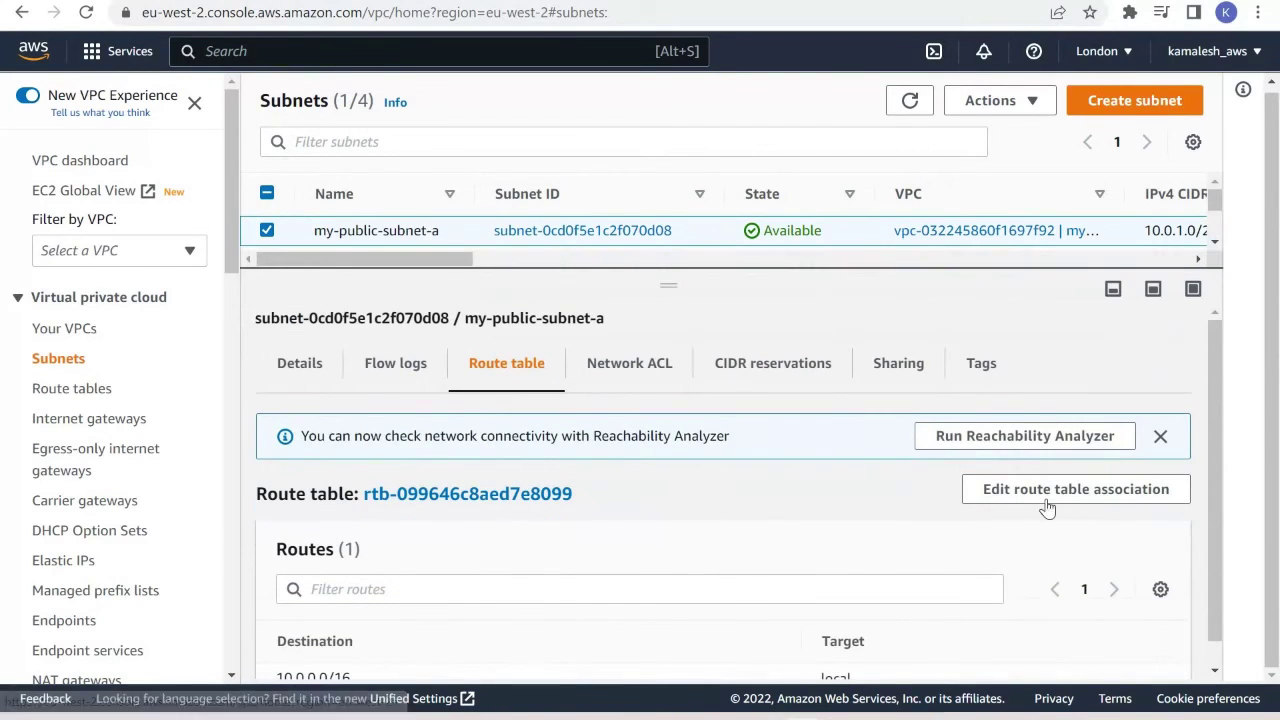
left_click(1076, 489)
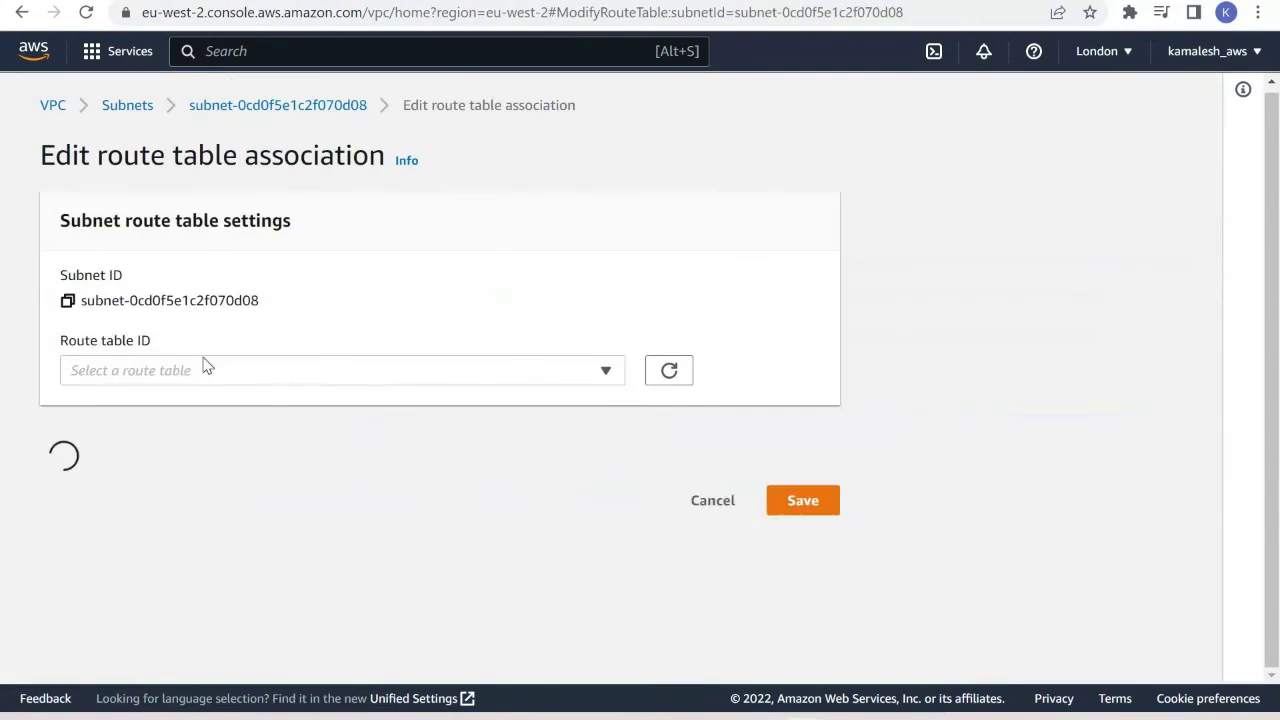
left_click(290, 380)
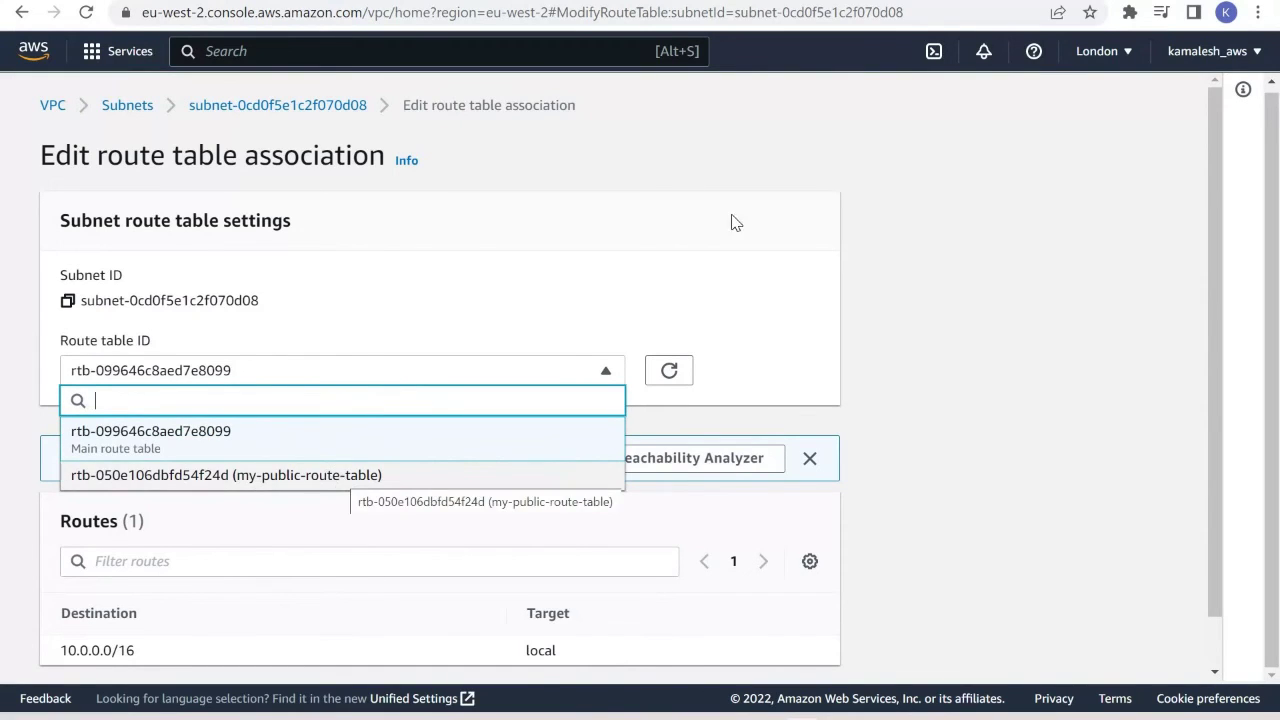
scroll(808, 634, "down", 2)
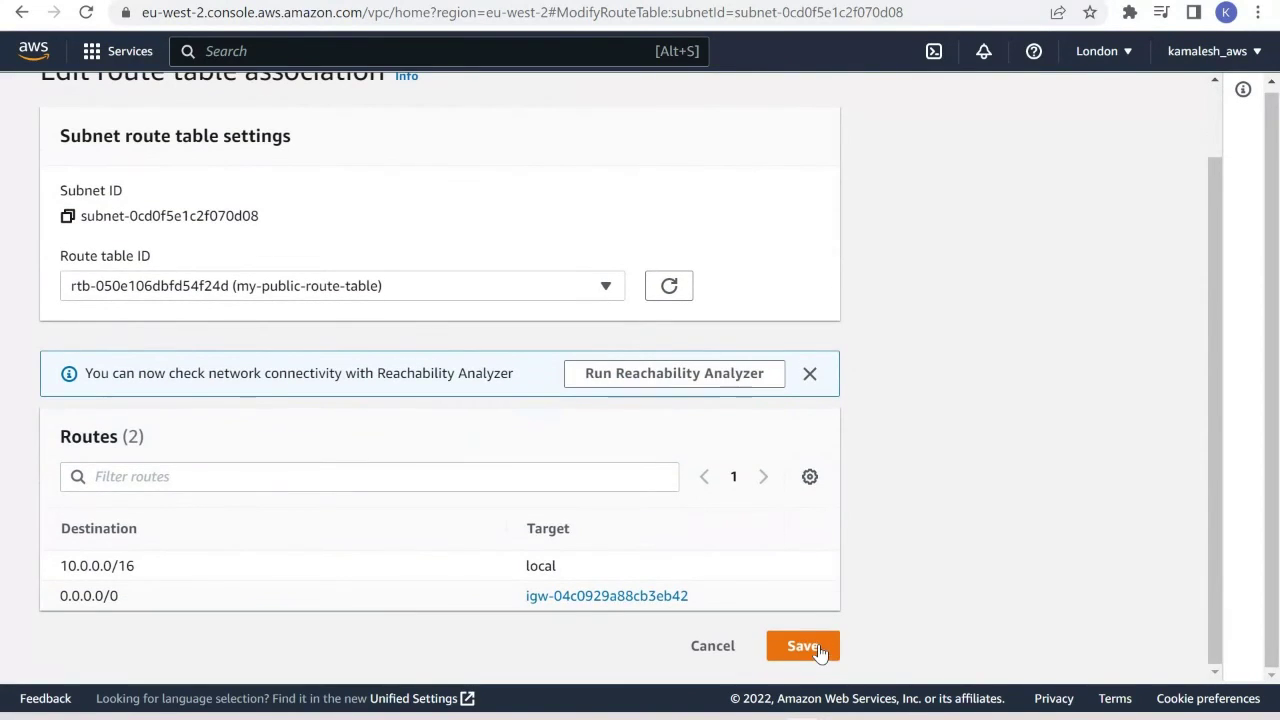
key("Return")
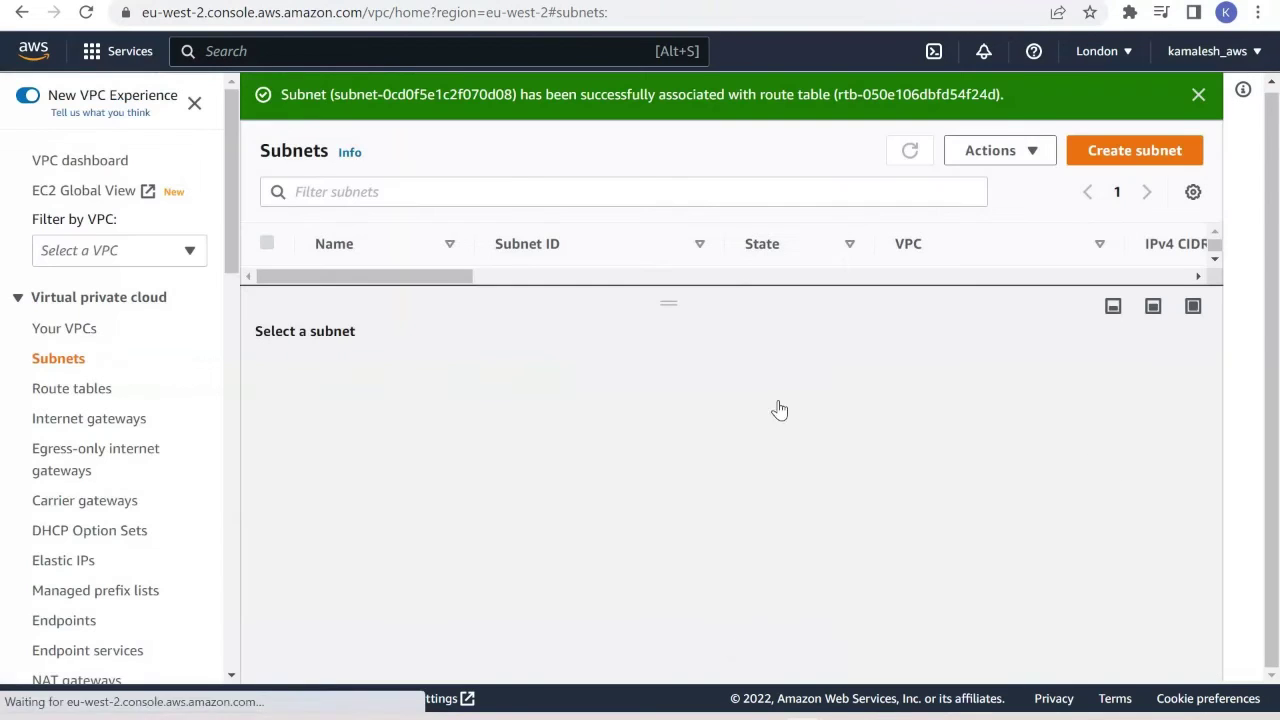
Switch to the PowerPoint slide show and review the web server's path to the internet in the VPC diagram
mouse_move(845, 715)
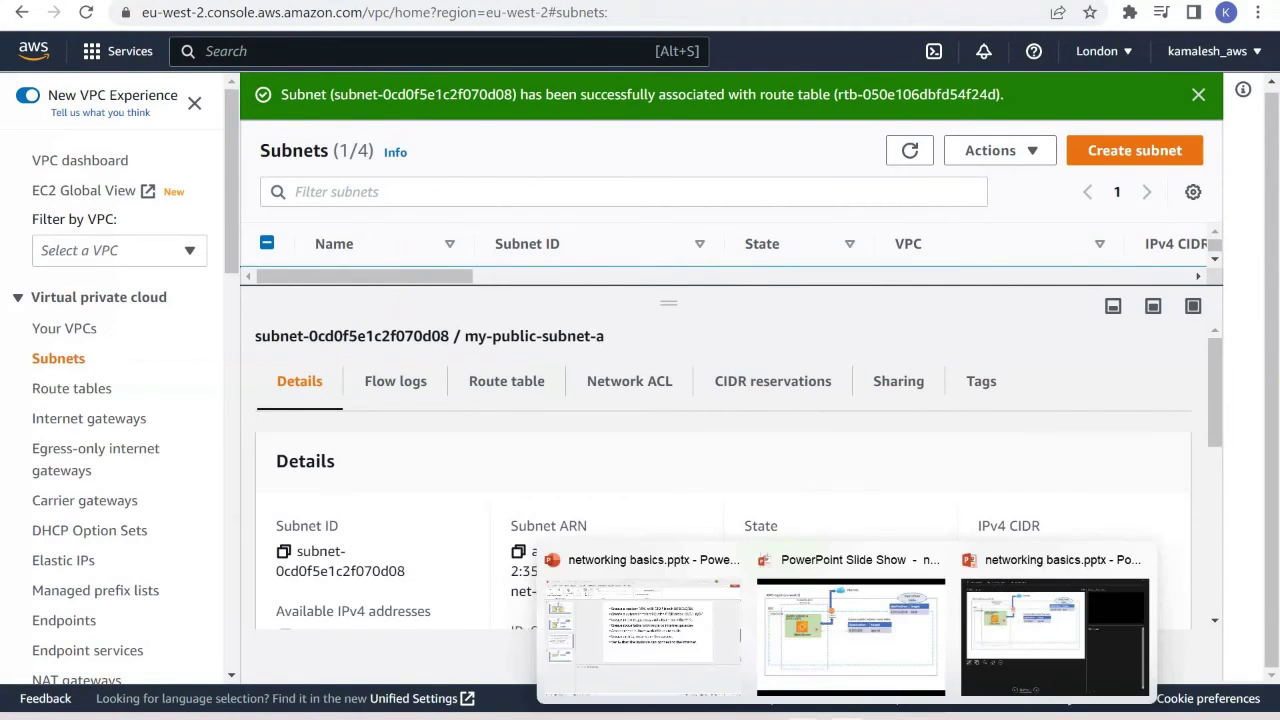
left_click(850, 630)
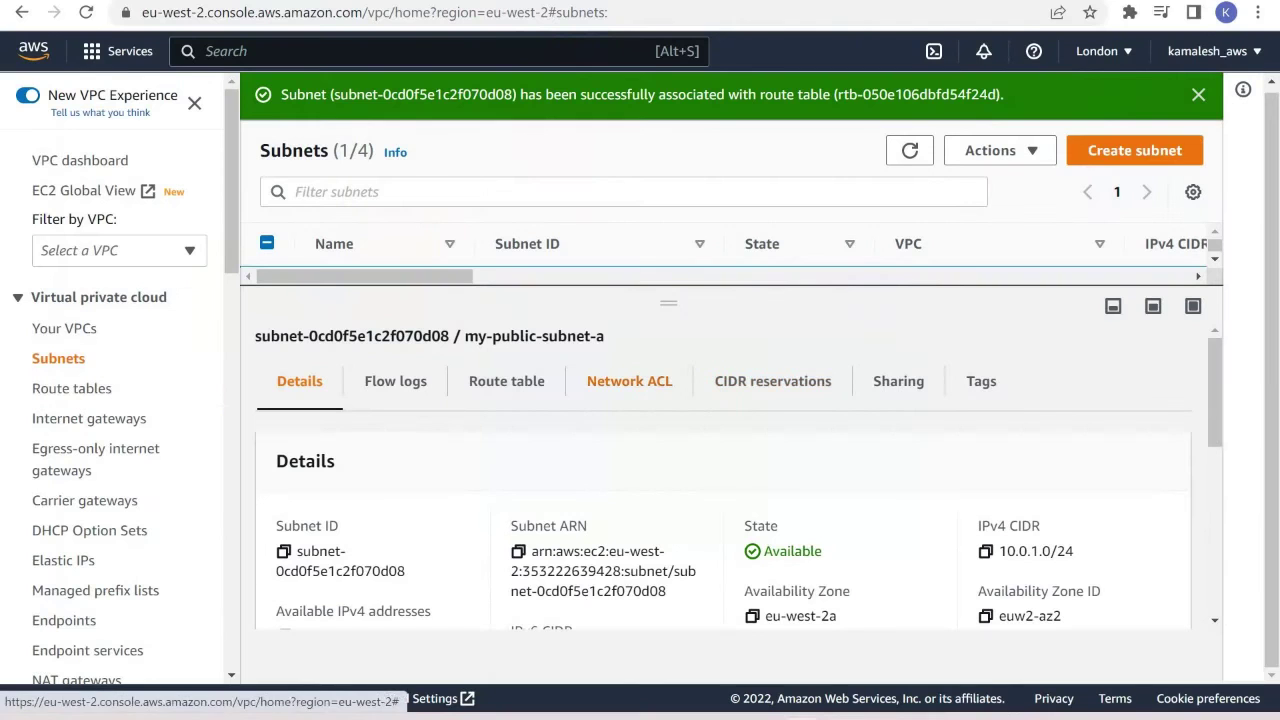
Launch PuTTY to set up a new SSH connection
key("super")
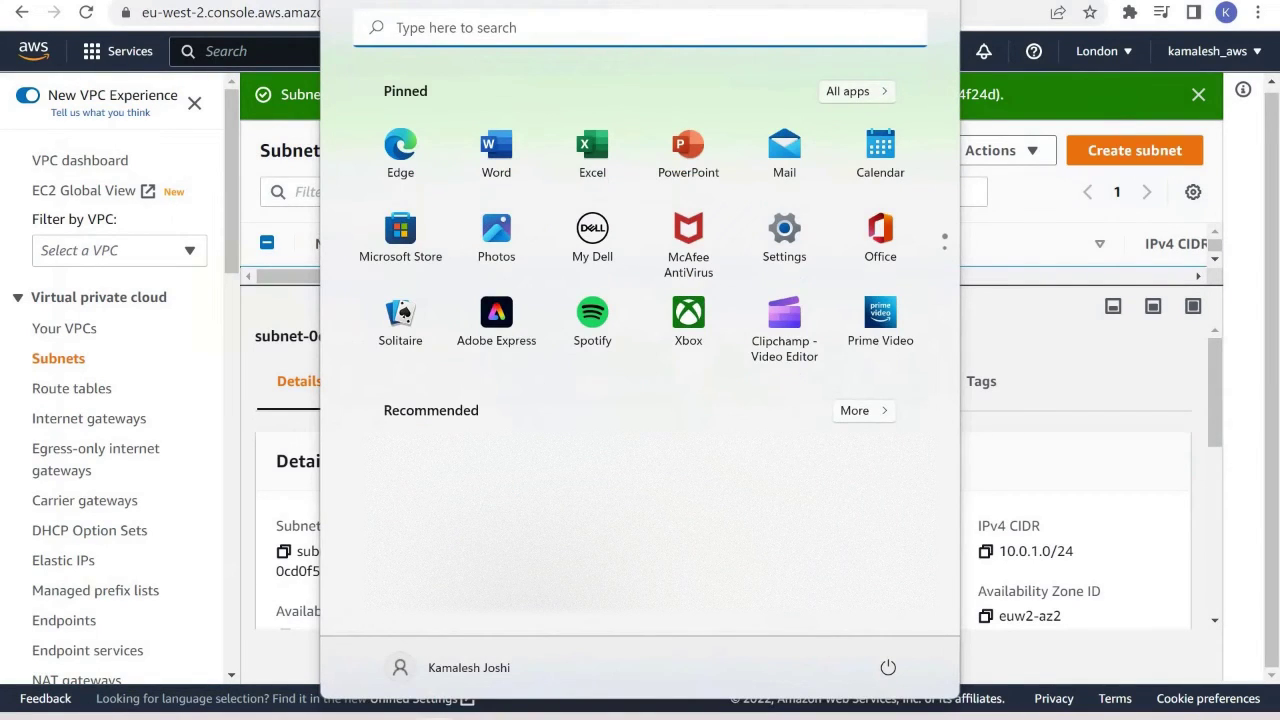
type("putty")
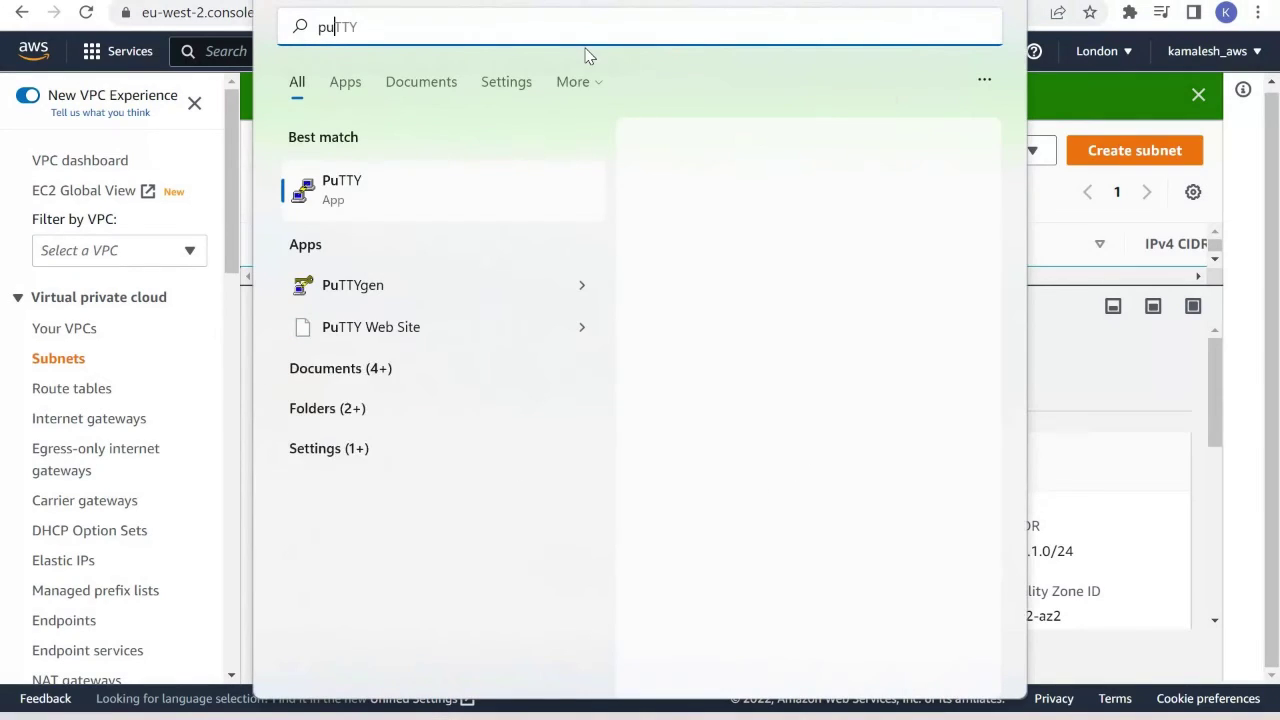
key("Return")
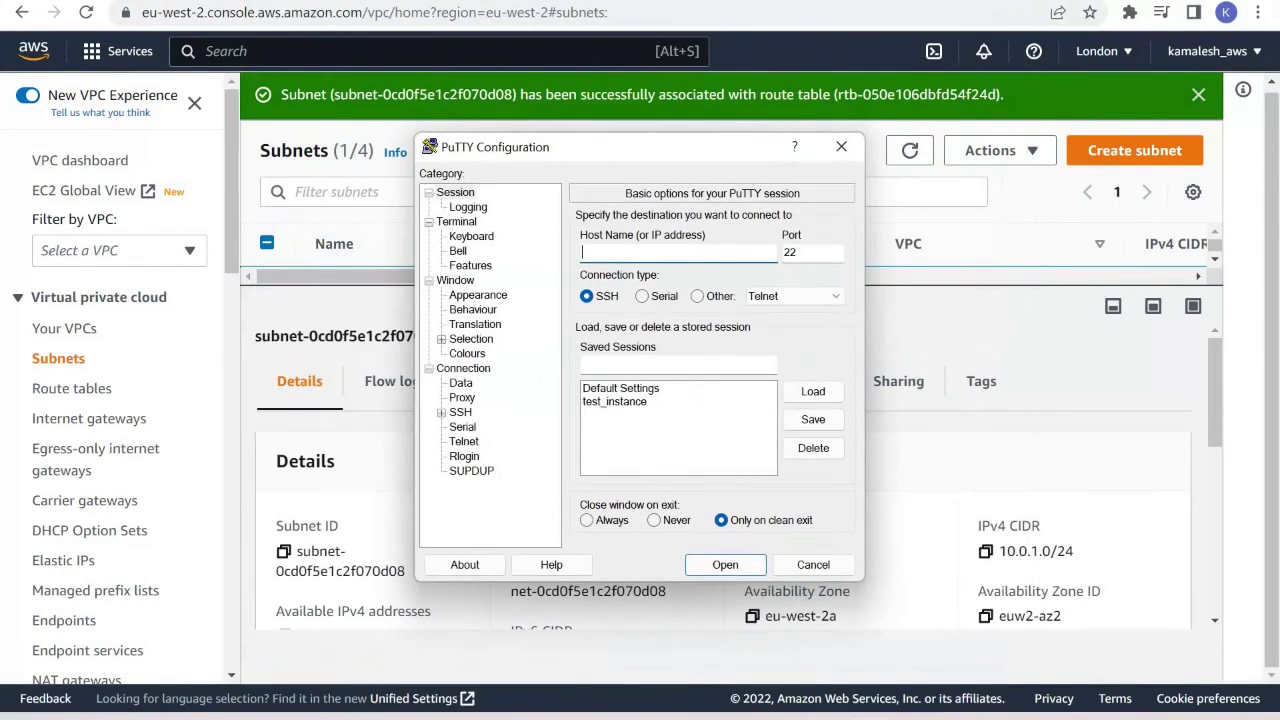
Copy the webserver instance's public IPv4 address from the EC2 console and enter it as the PuTTY host name
left_click(381, 51)
type("ec2")
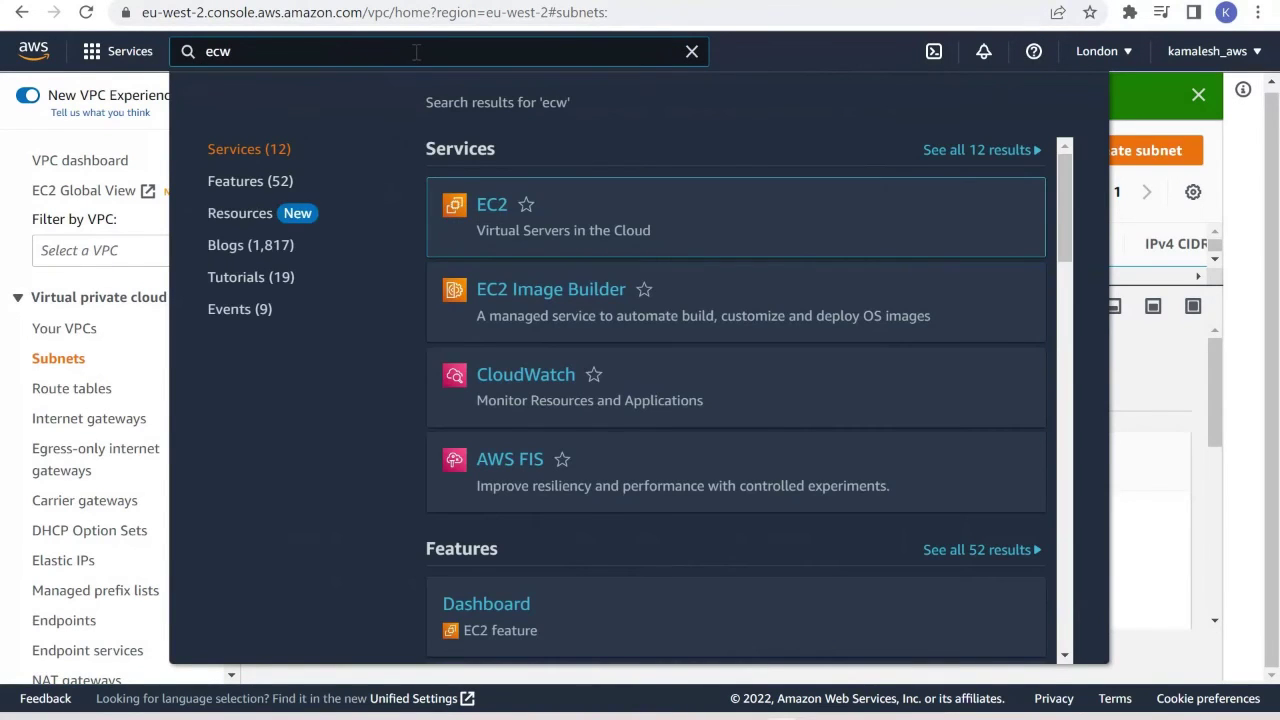
key("Return")
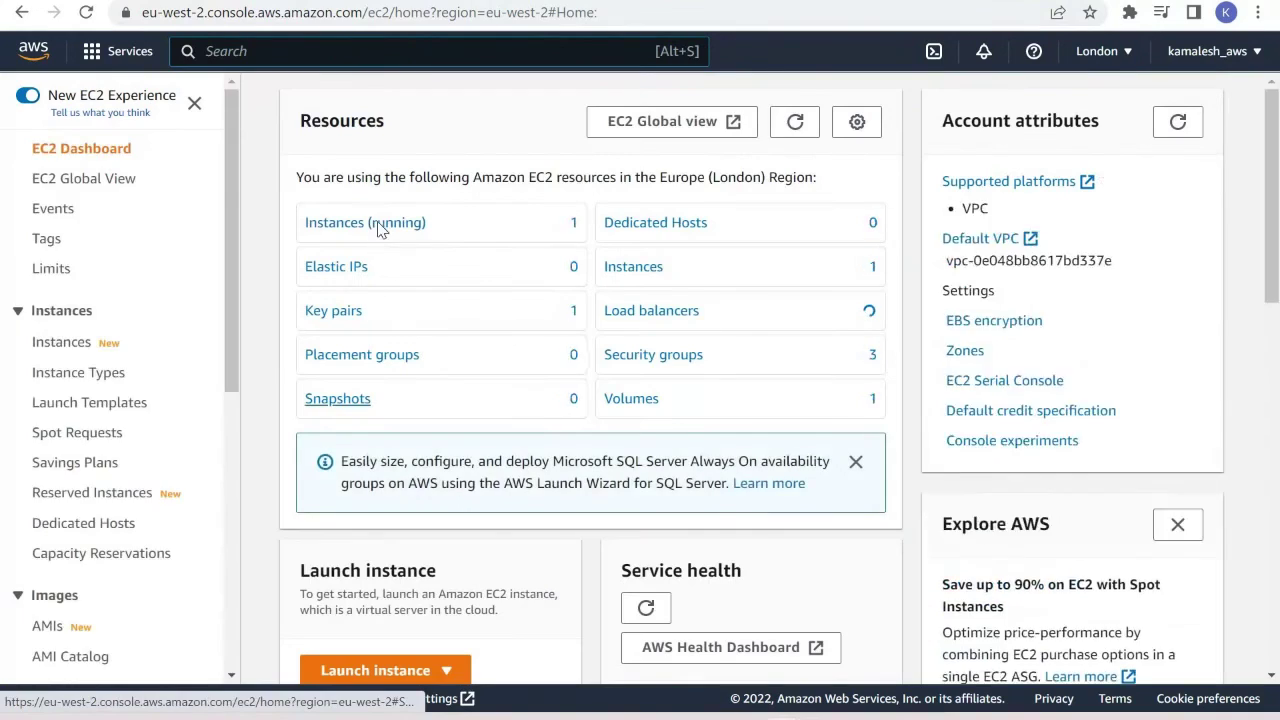
left_click(371, 222)
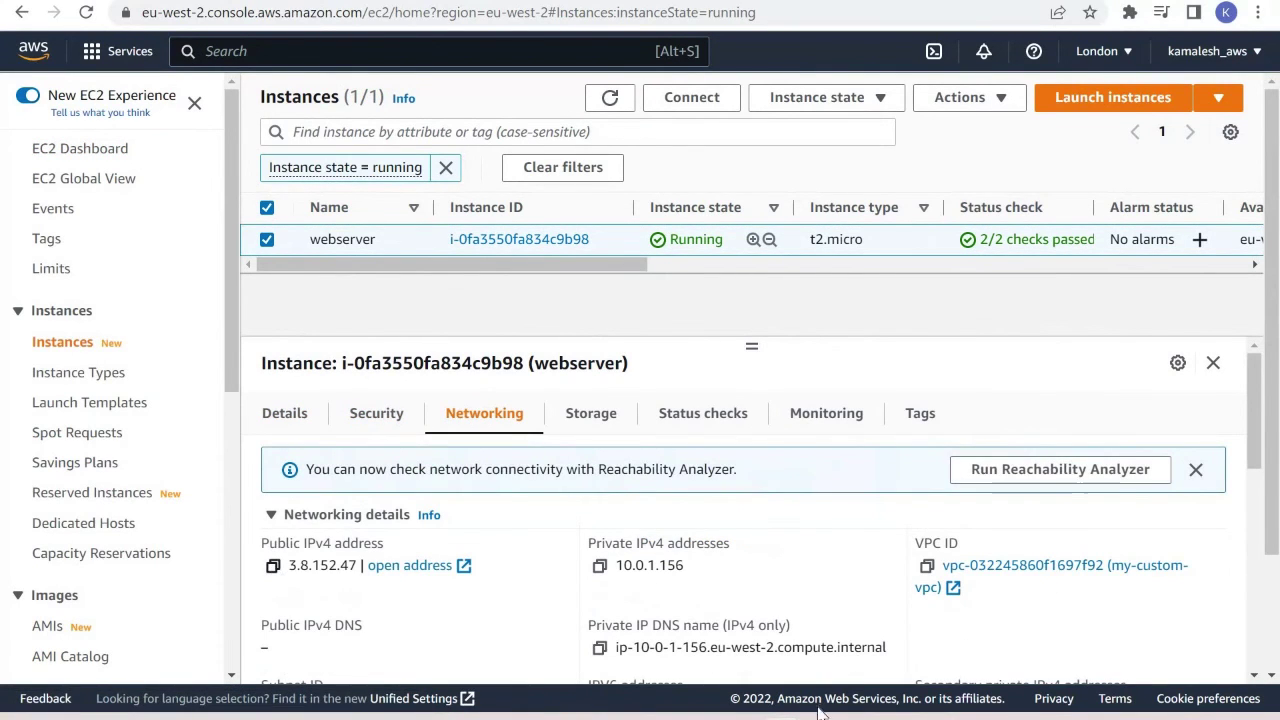
left_click(273, 566)
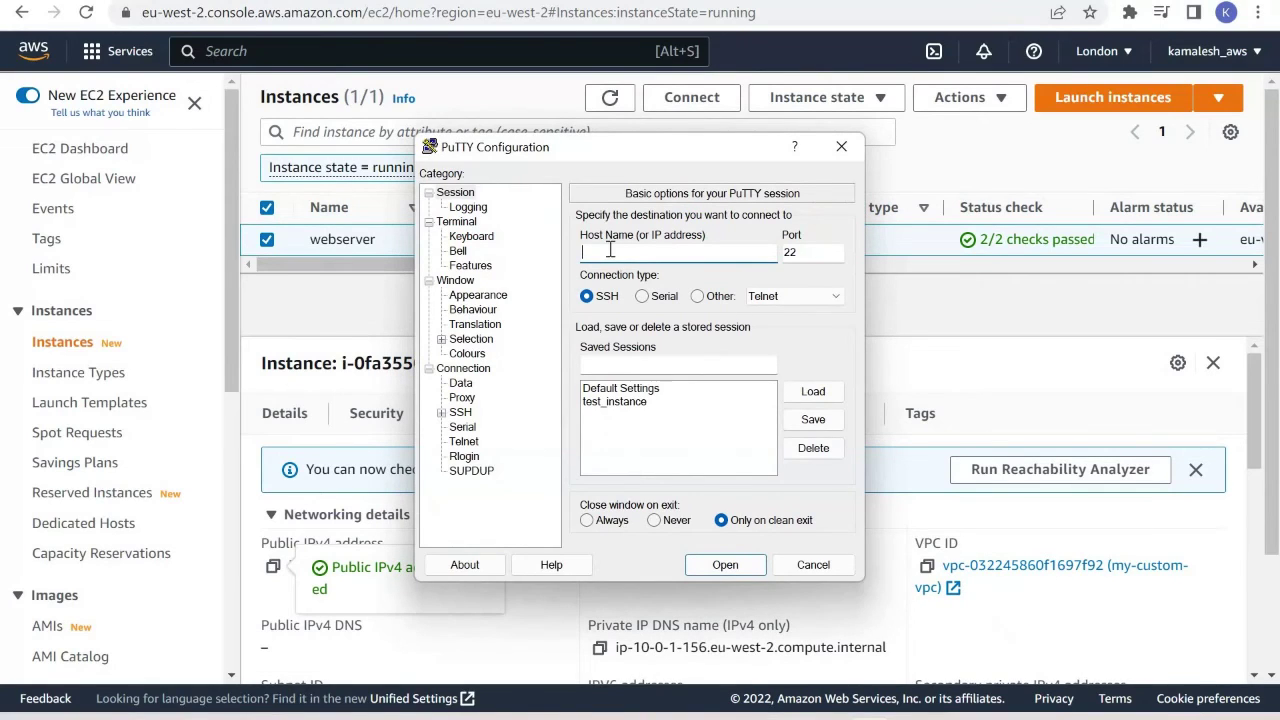
key("ctrl+v")
Open the SSH session with auto-login username ec2-user and test_key.ppk from Documents as the private key file
left_click(460, 383)
left_click(770, 238)
type("e")
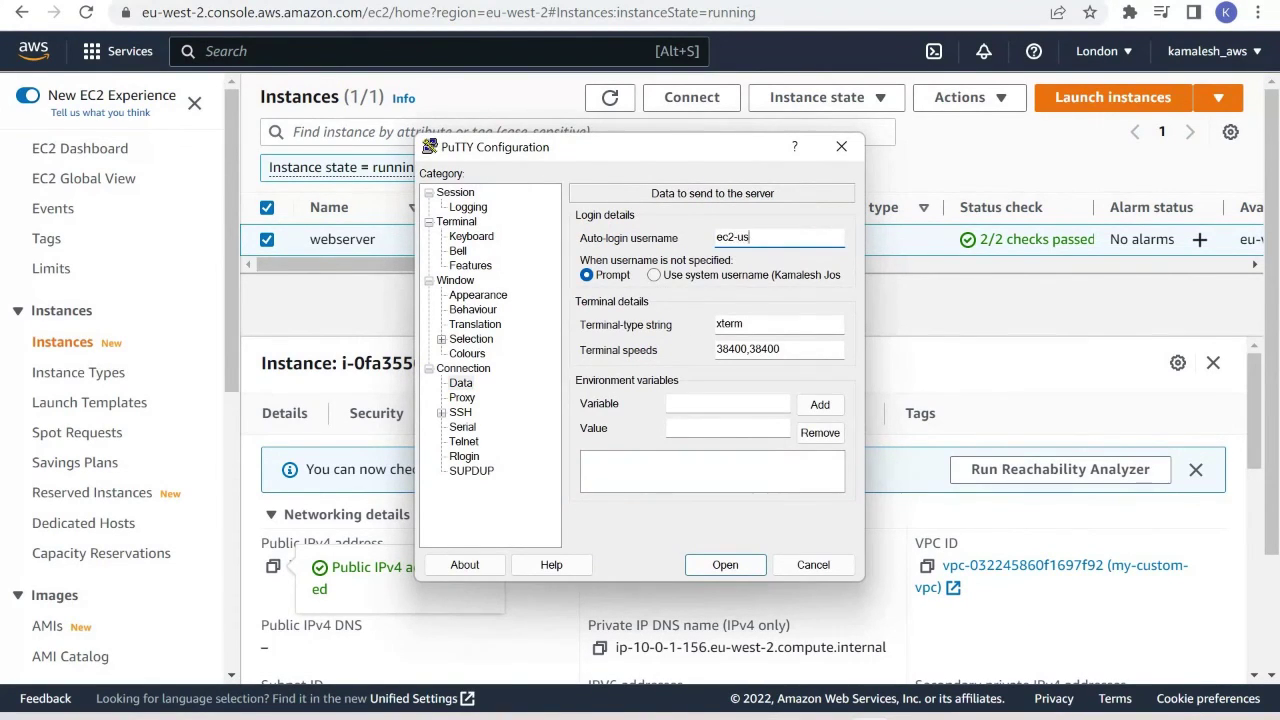
left_click(441, 412)
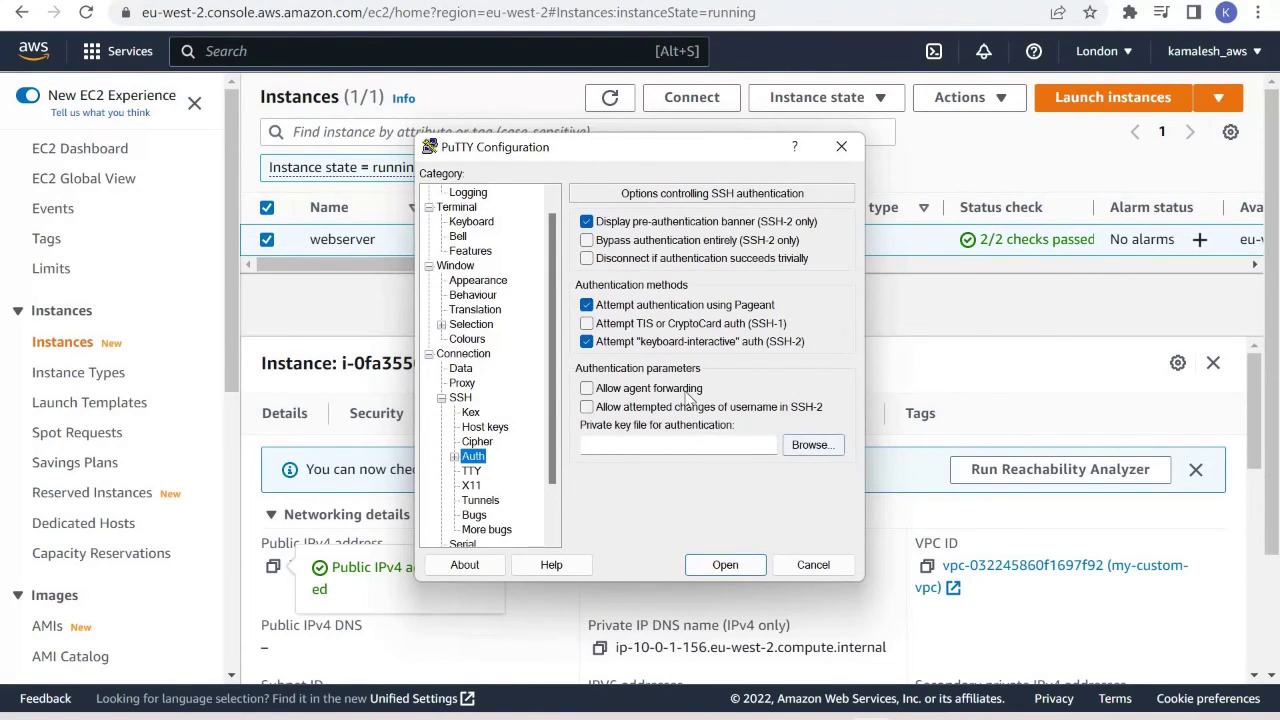
left_click(806, 444)
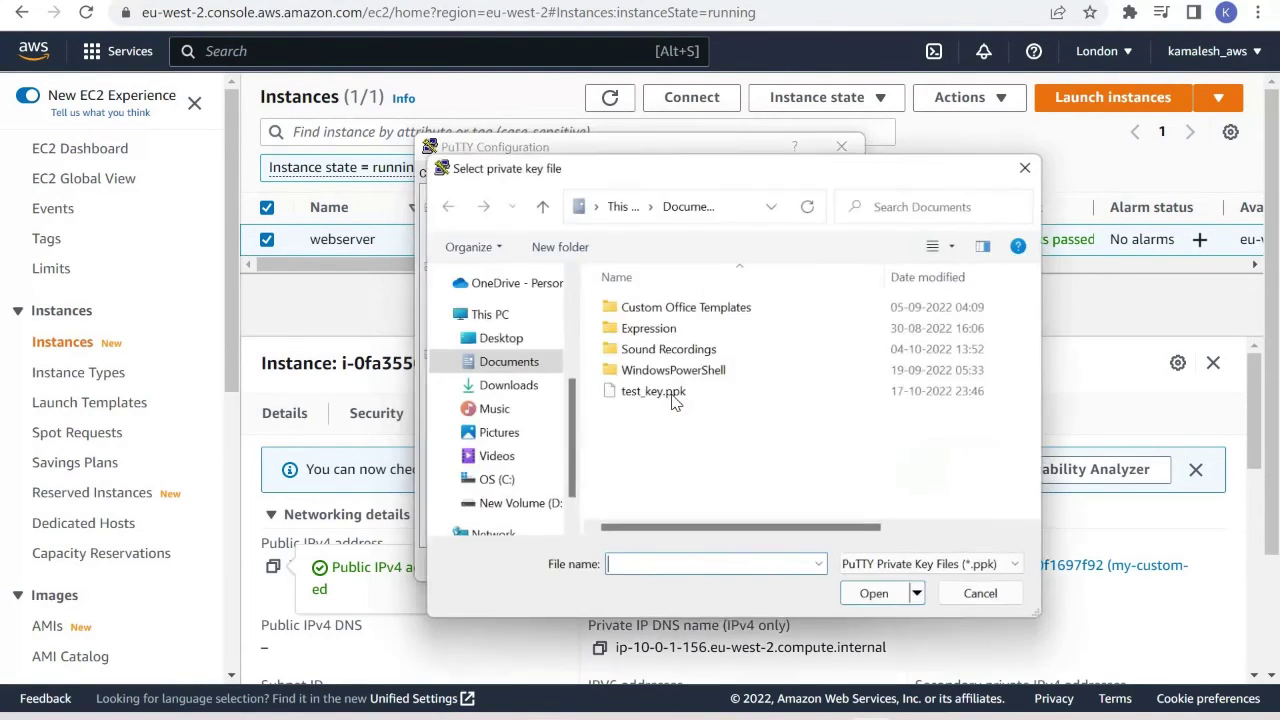
double_click(652, 391)
left_click(726, 563)
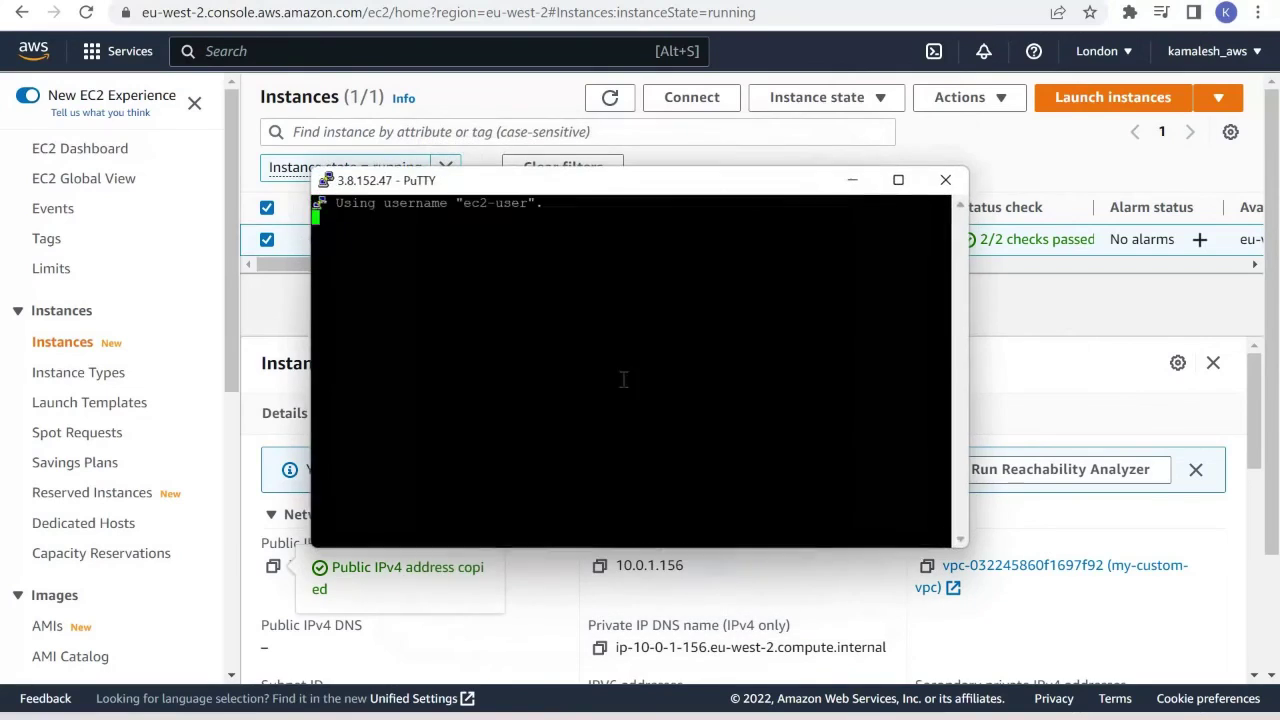
Maximize the terminal, test the webserver's internet access by running curl against Google's home page, and close the session
left_click(898, 181)
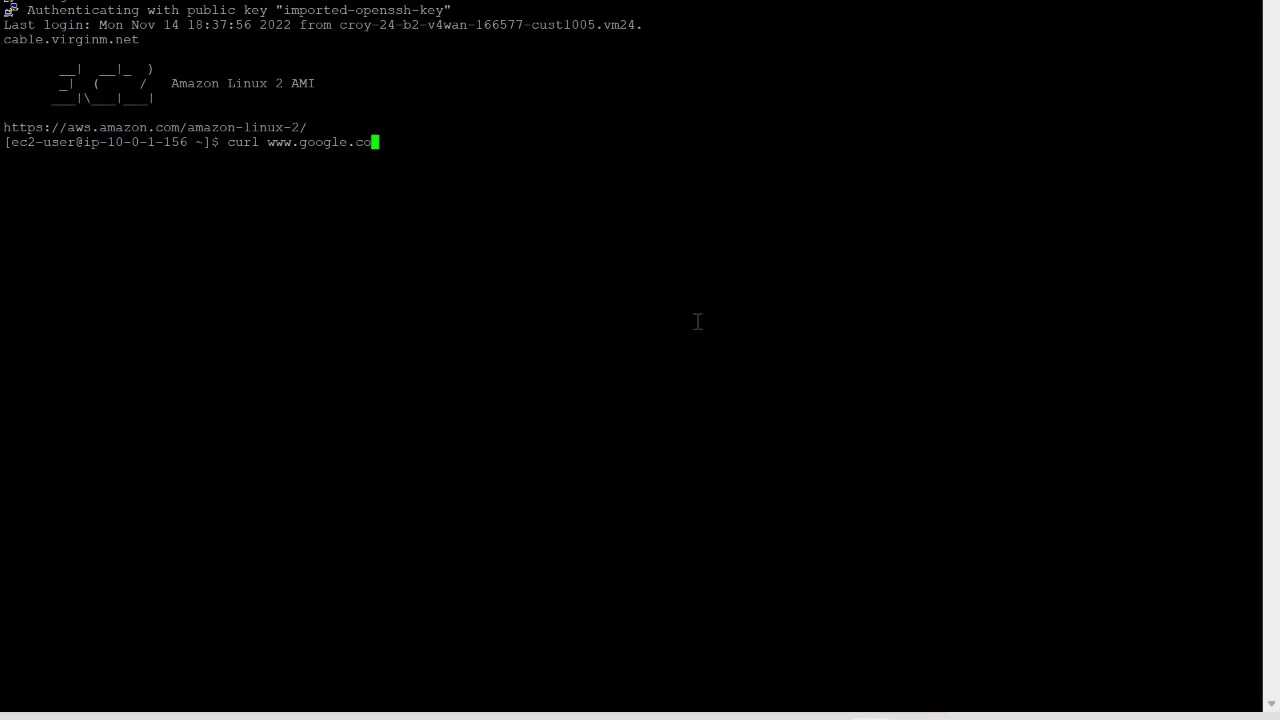
key("Return")
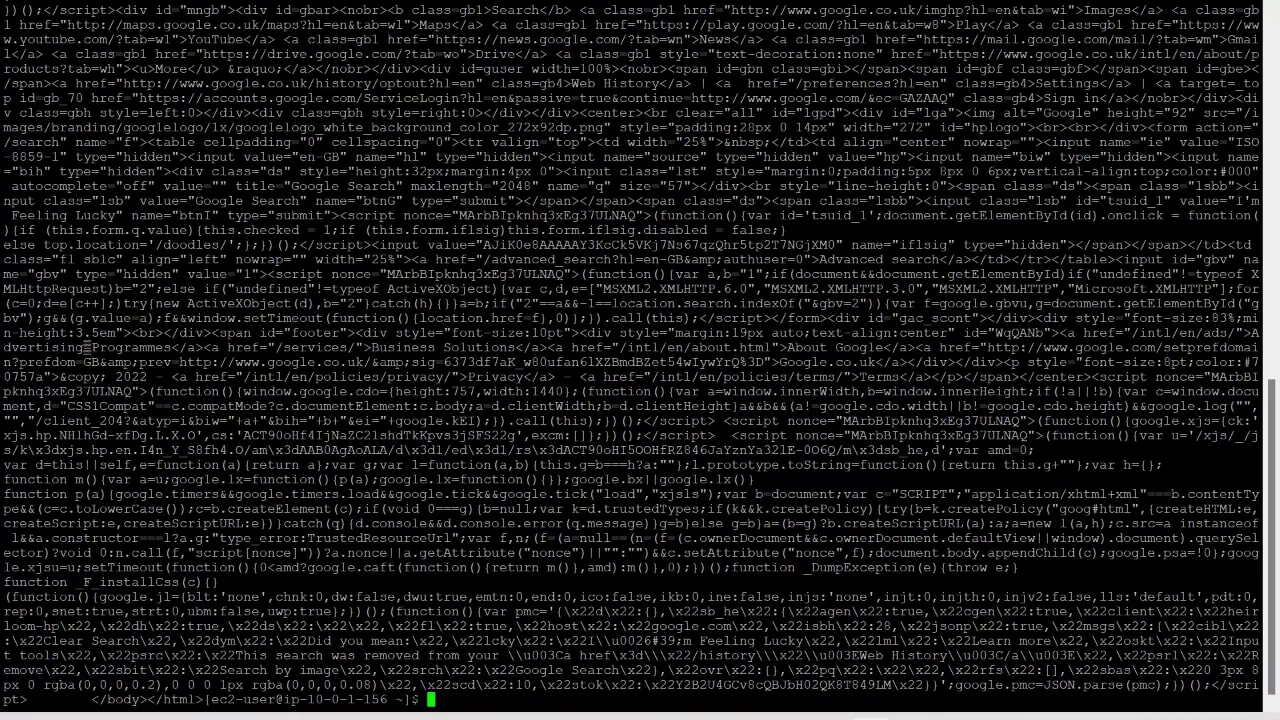
key("alt+F4")
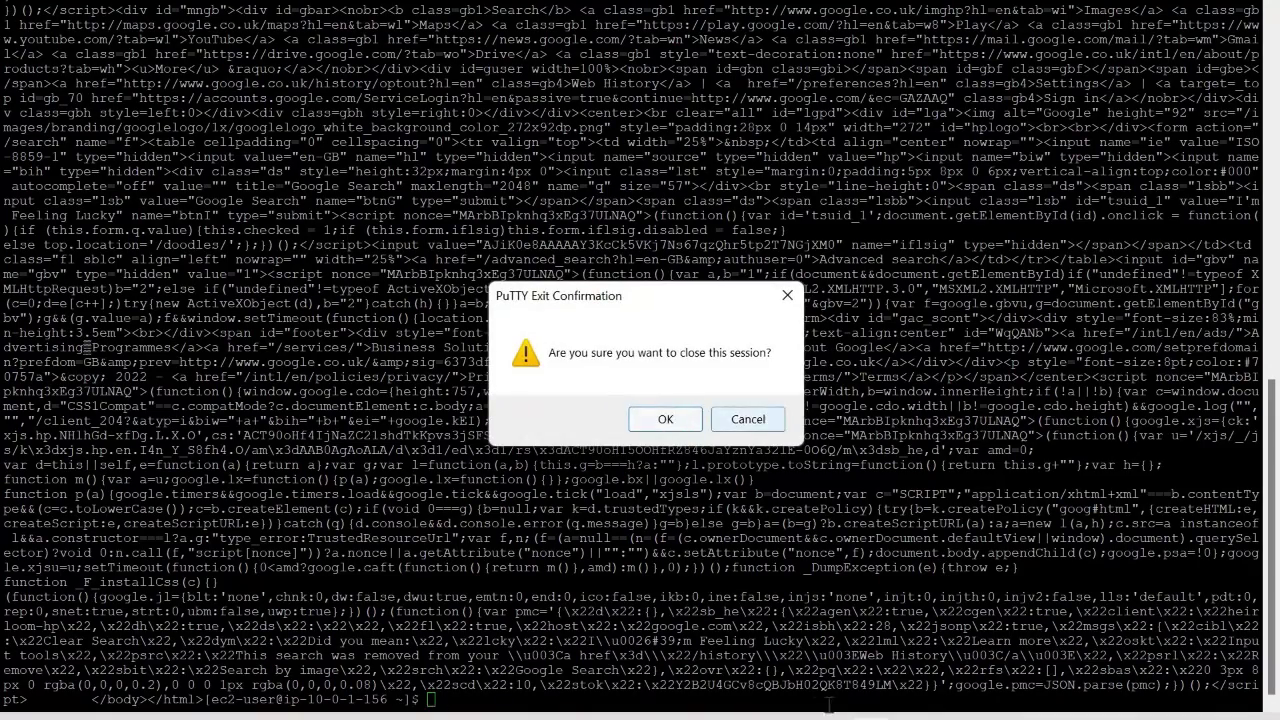
left_click(665, 419)
Switch to the PowerPoint slide show and examine the completed VPC diagram with its main and custom route tables
mouse_move(845, 712)
left_click(847, 640)
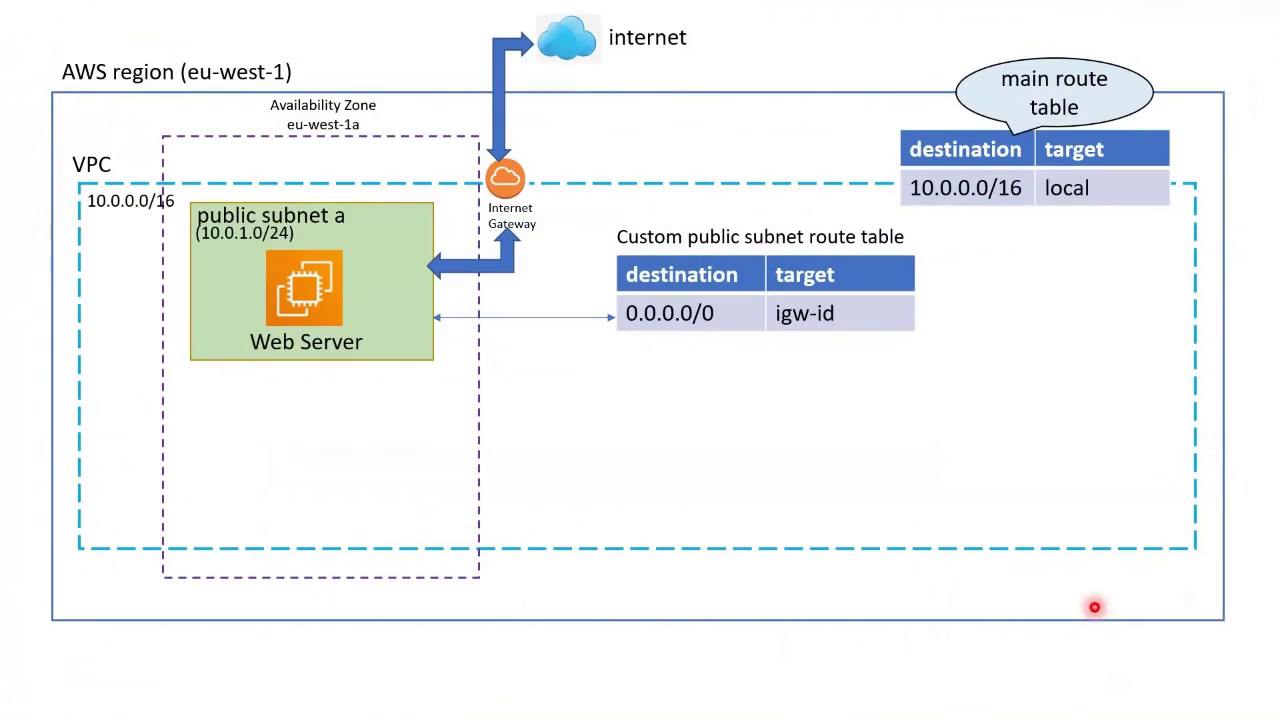